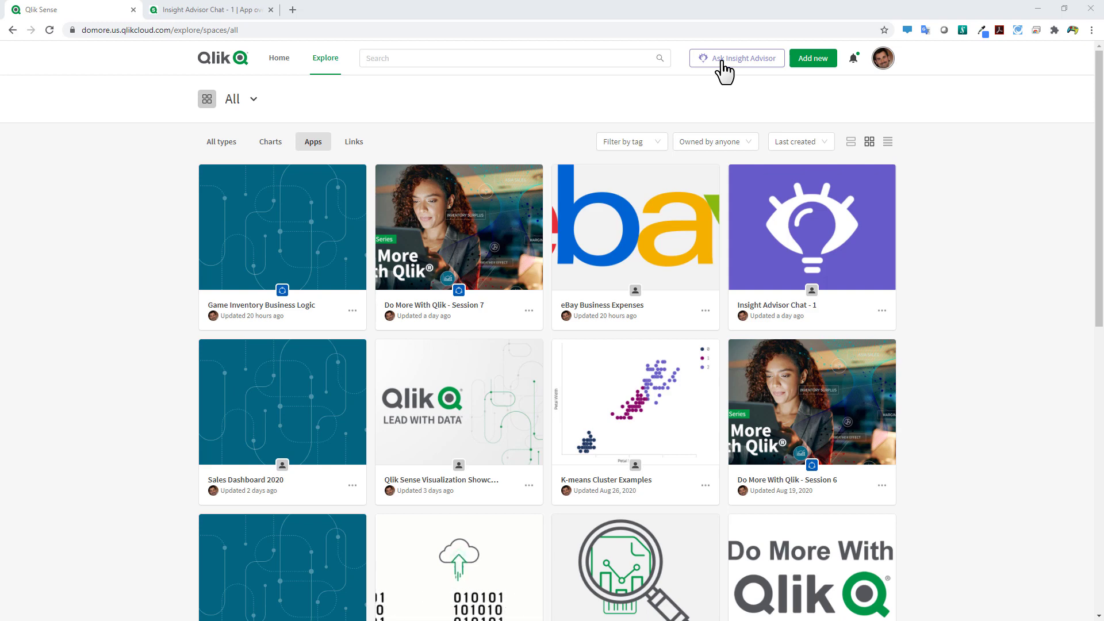
List the apps available in Insight Advisor Chat and check the insights options of the Insight Advisor Chat - 1 app.
click(723, 62)
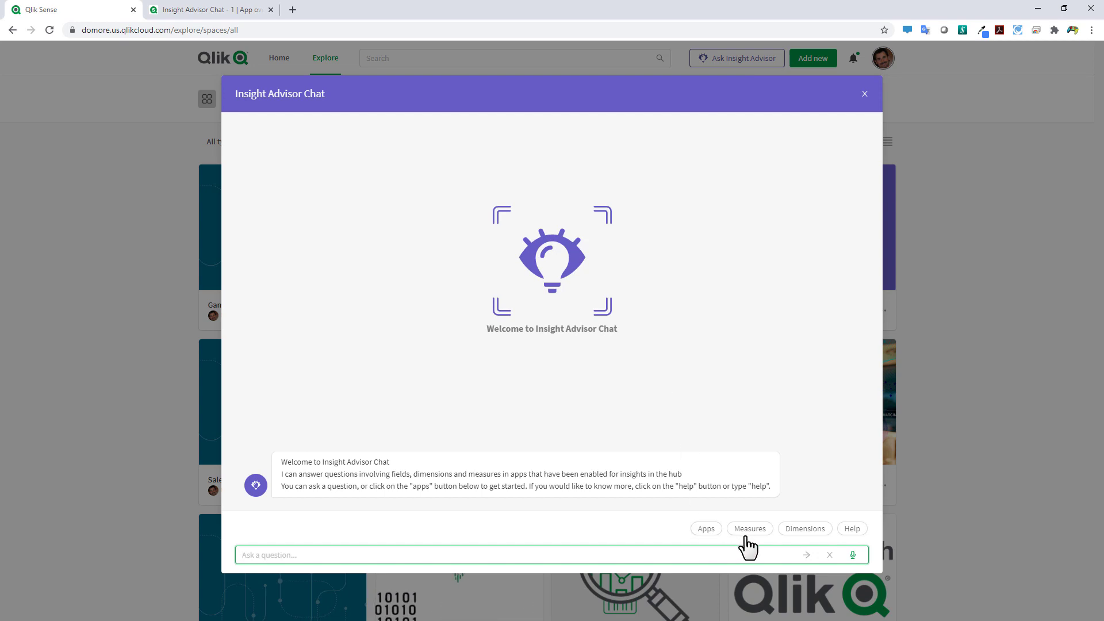
click(713, 531)
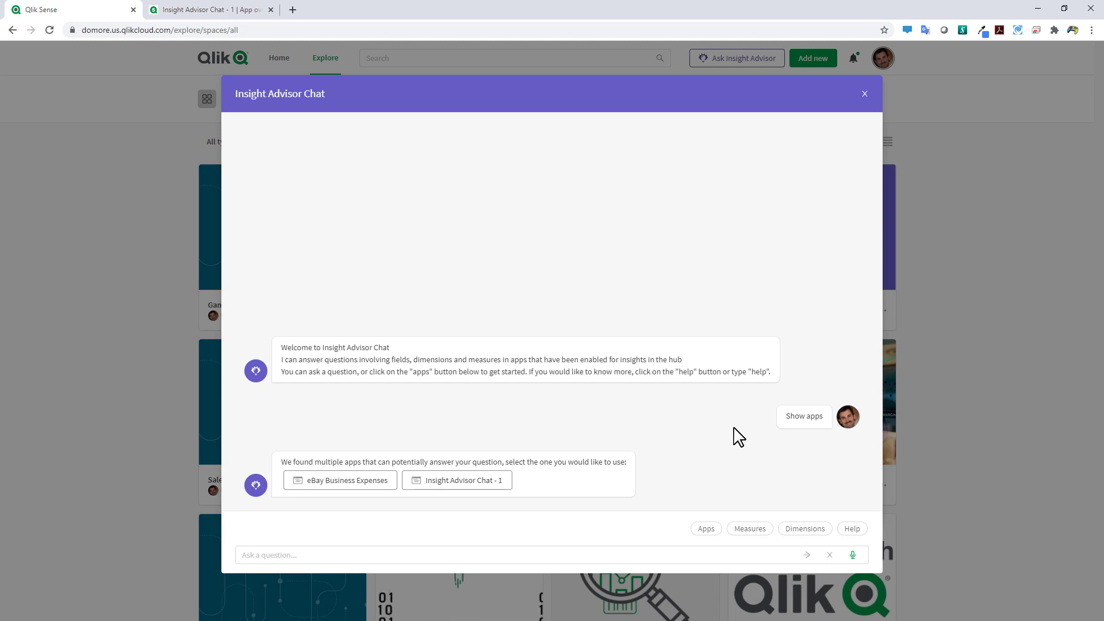
click(214, 10)
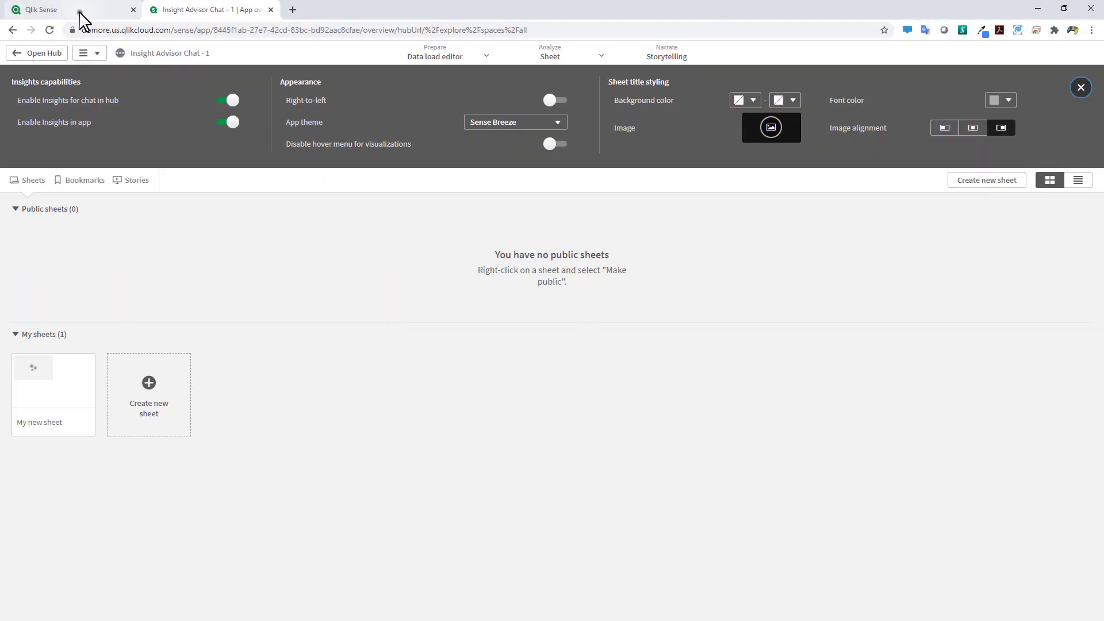
click(236, 32)
Ask Insight Advisor Chat "how many customers this year".
click(286, 556)
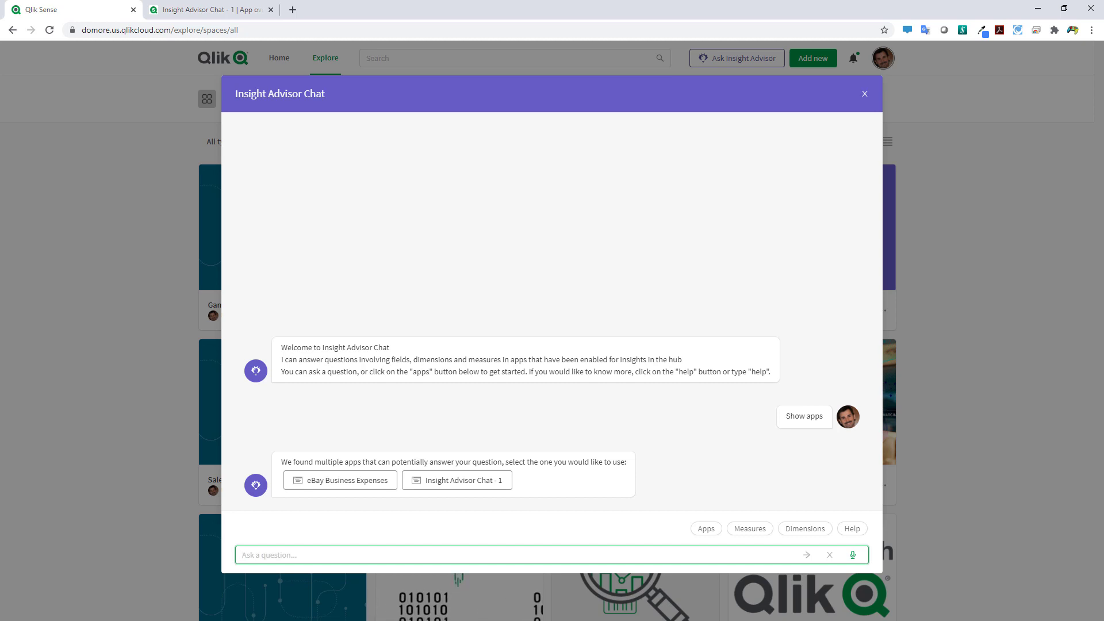
text(how many cu)
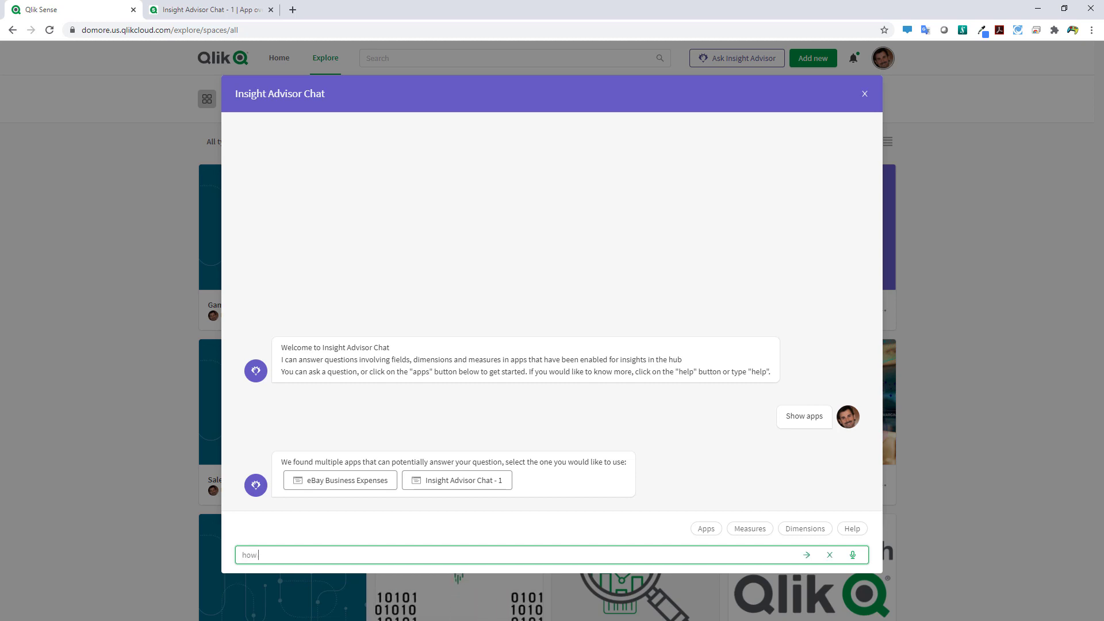
text(stomers this y)
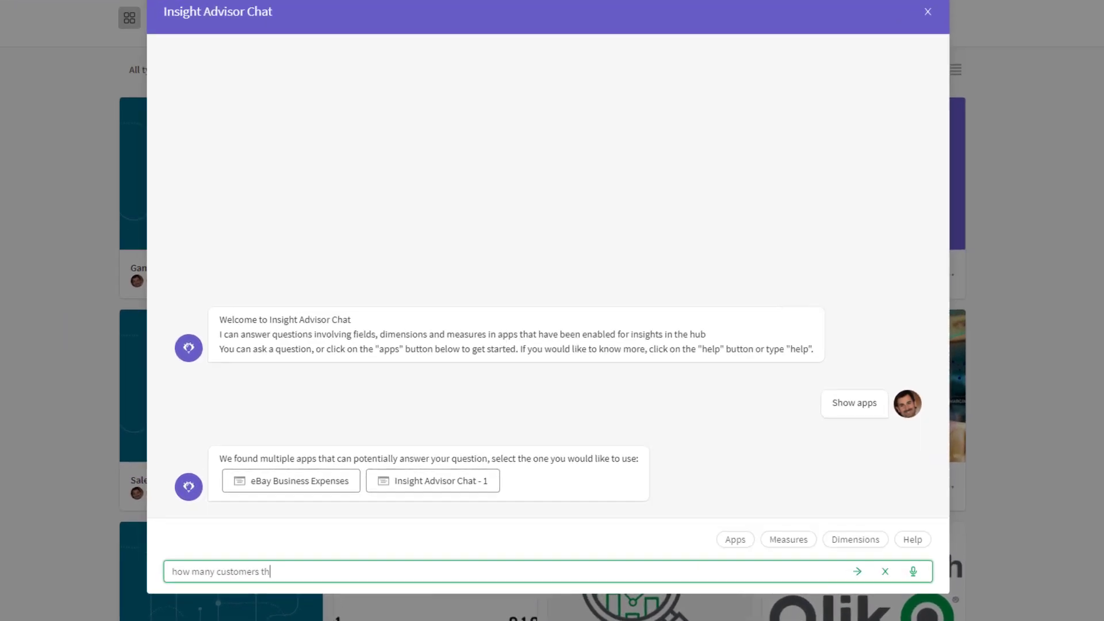
text(ear)
key(Return)
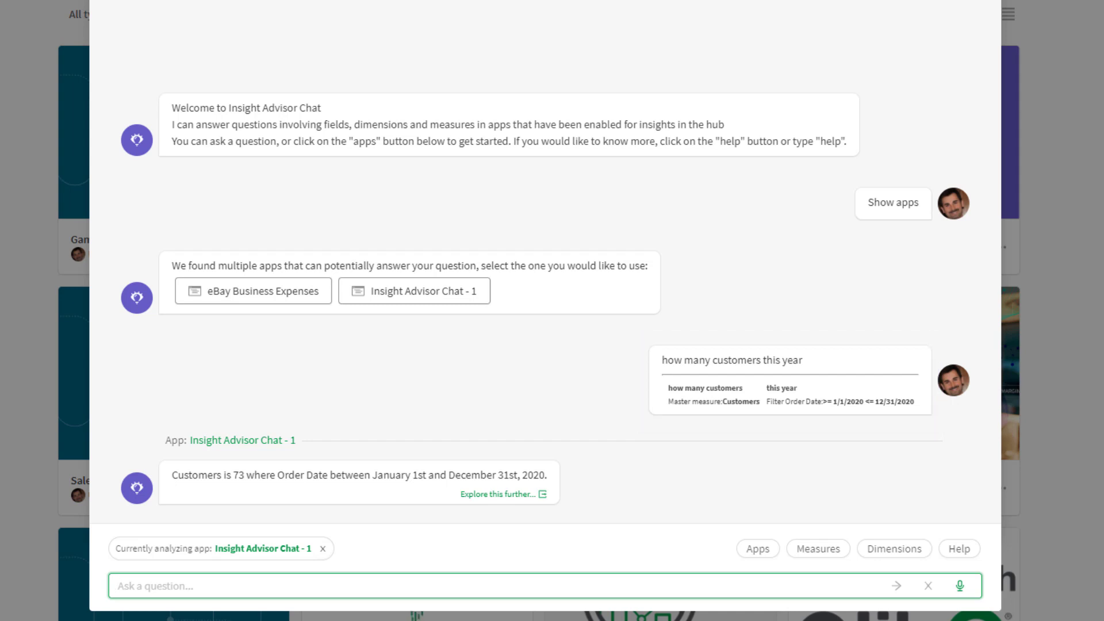
Ask the chat "how many customers purchased babywear this year".
click(498, 583)
text(how many customer)
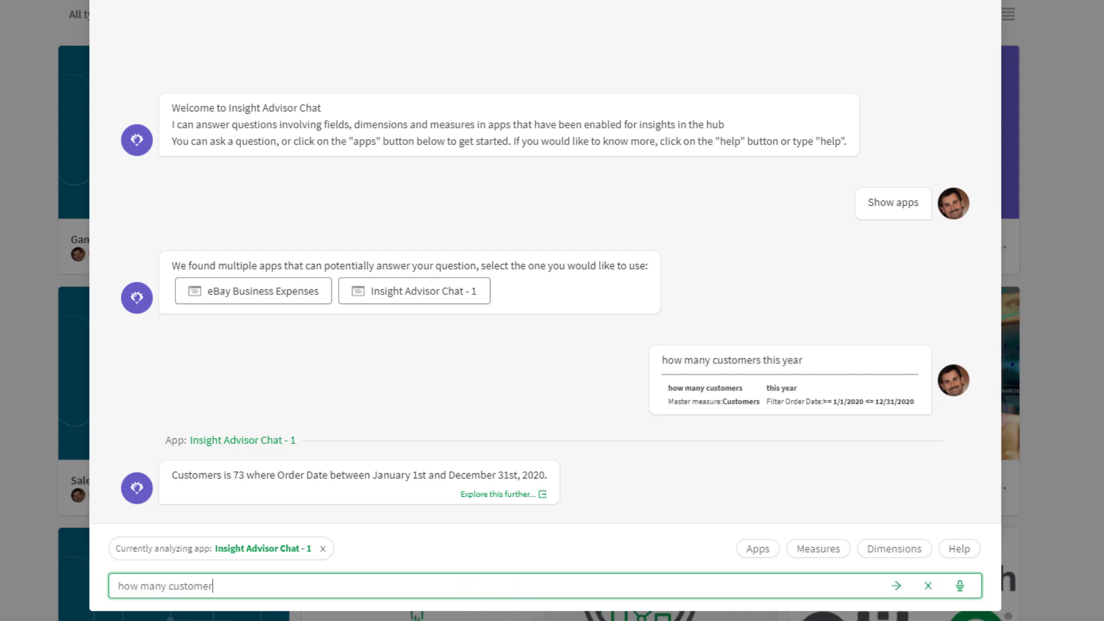
text(s purchased babywear this year)
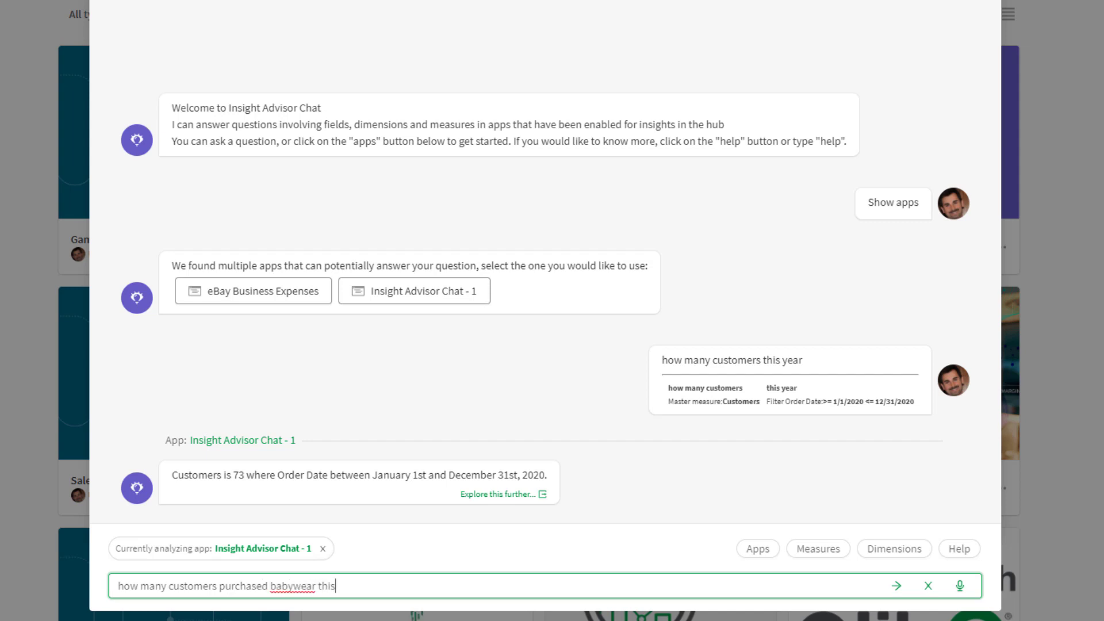
key(Return)
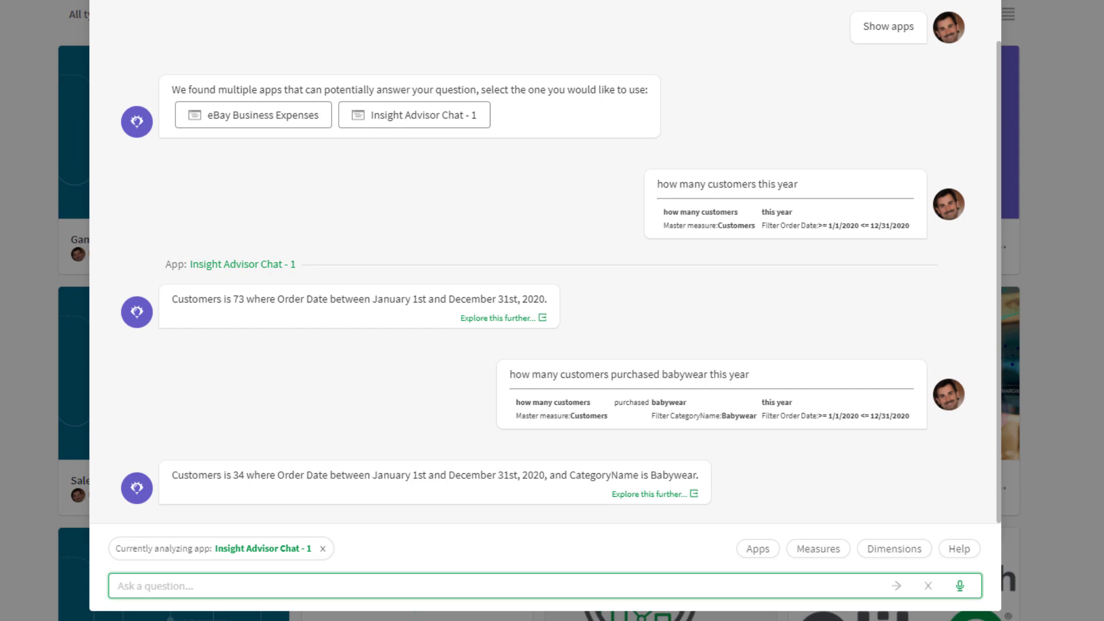
Ask the follow-up questions "how about sportwear" and "show me my sales" in the chat.
text(how about sportwear)
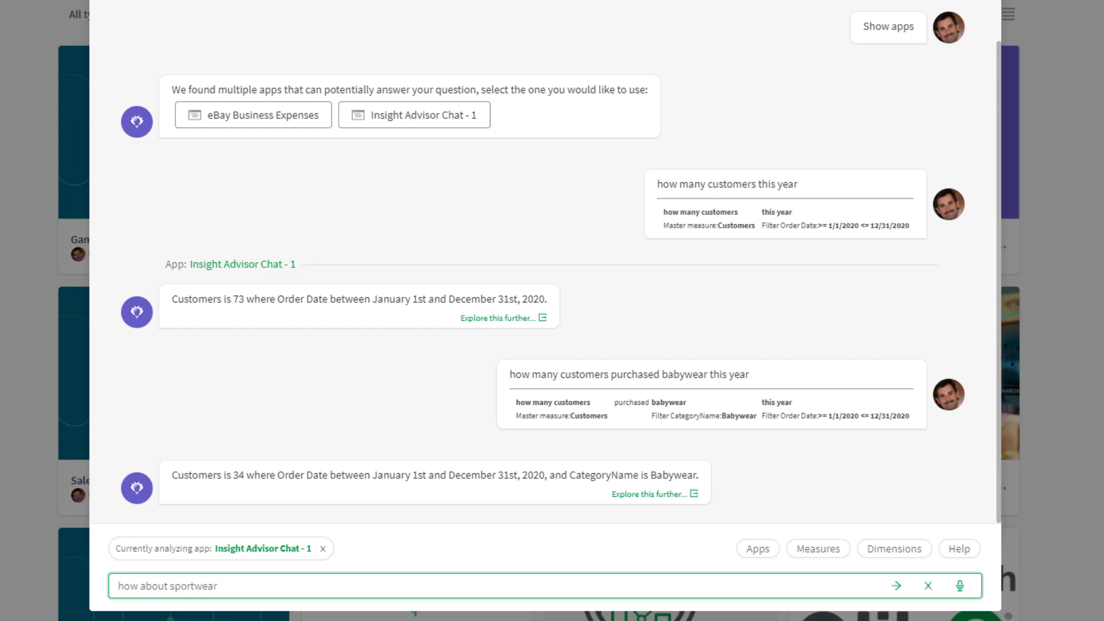
key(Return)
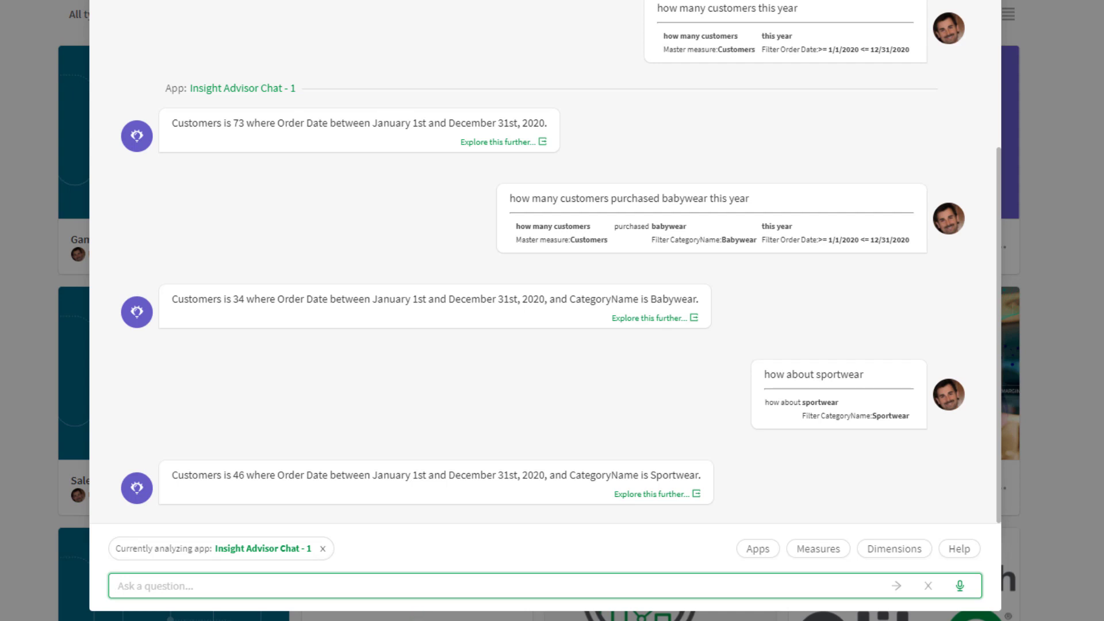
text(show me my sales)
key(Return)
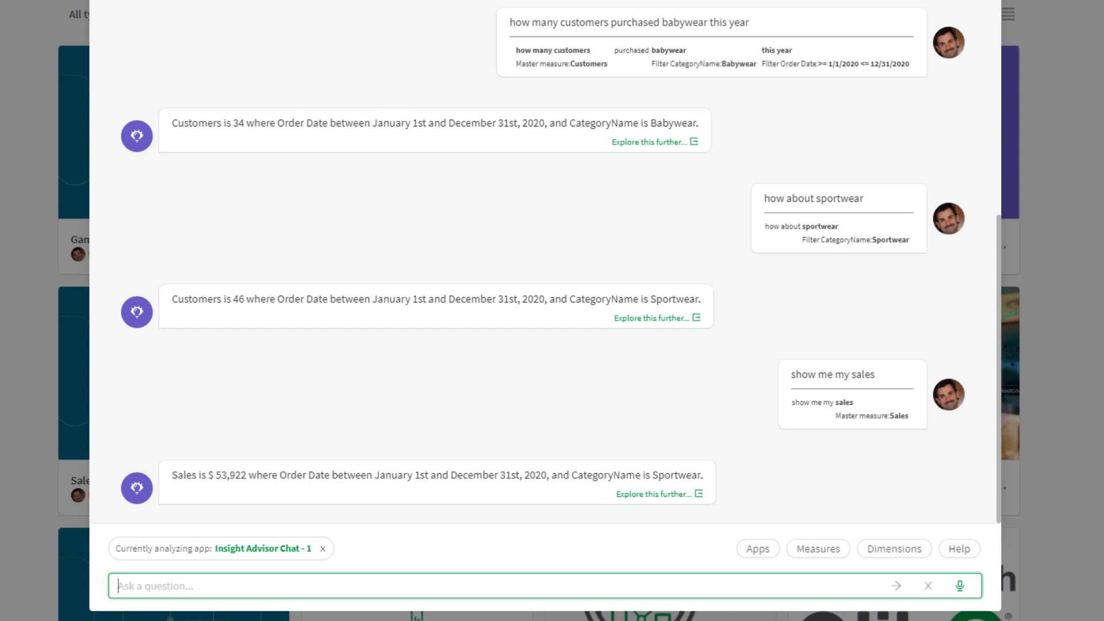
Ask the chat for "top 5 sales > 3K for products" and "compare sales and cost by product this year".
text(top 5 sales > 3K for products)
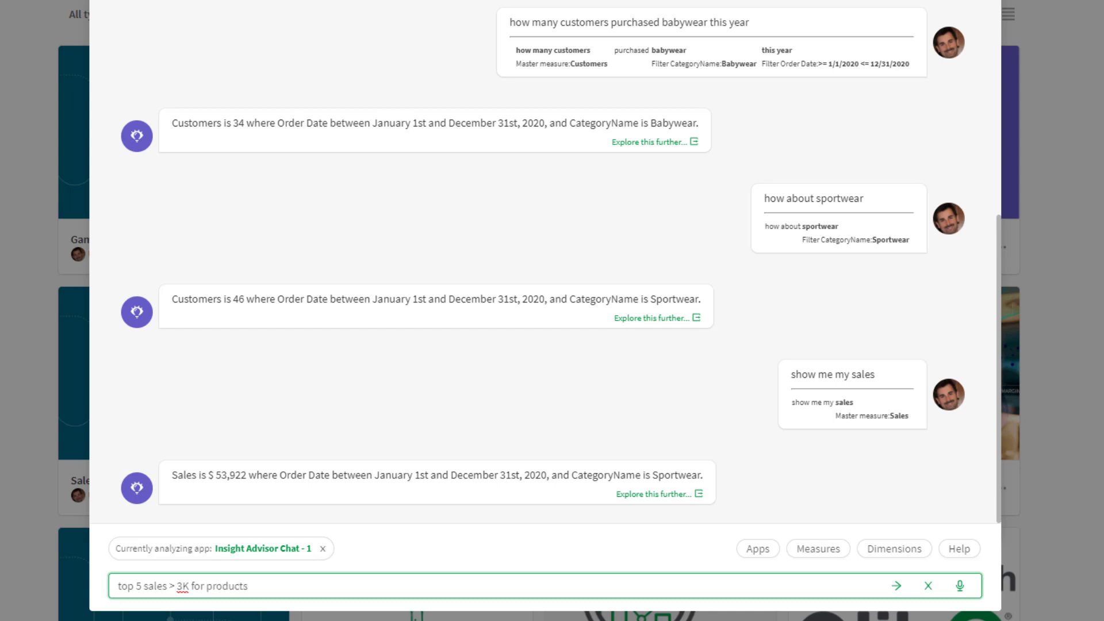
key(Return)
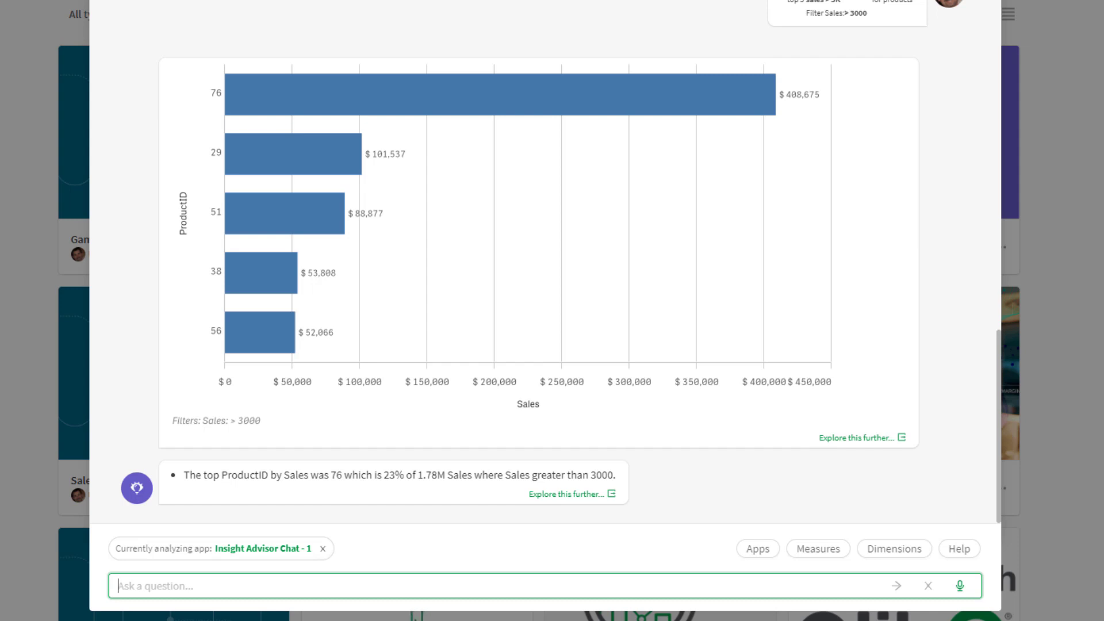
text(compare sales and)
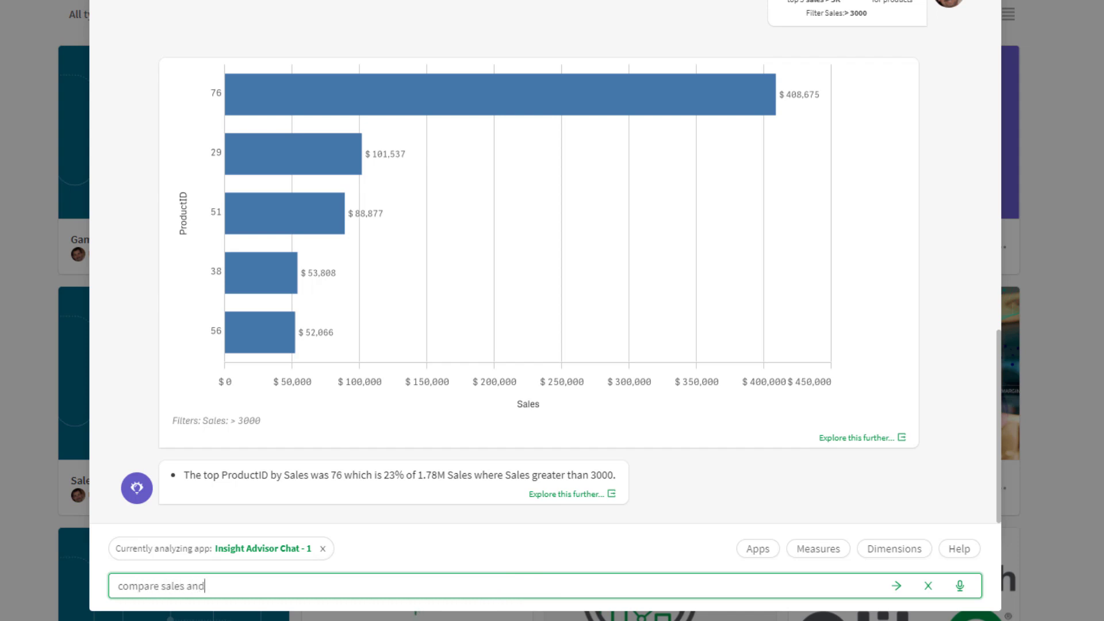
text( cost by product this year)
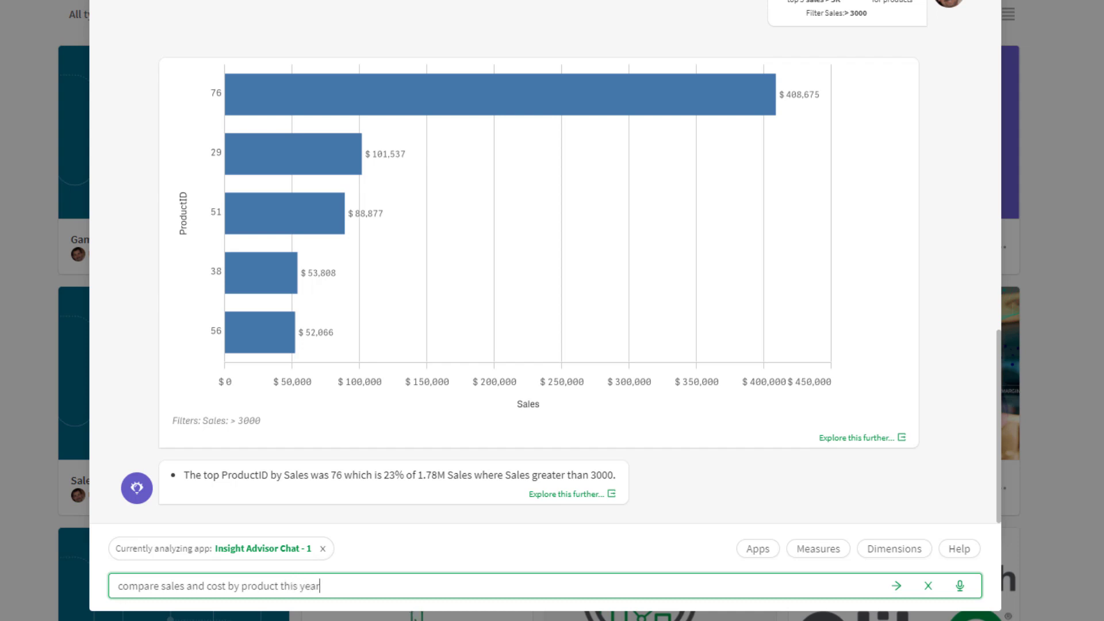
key(Return)
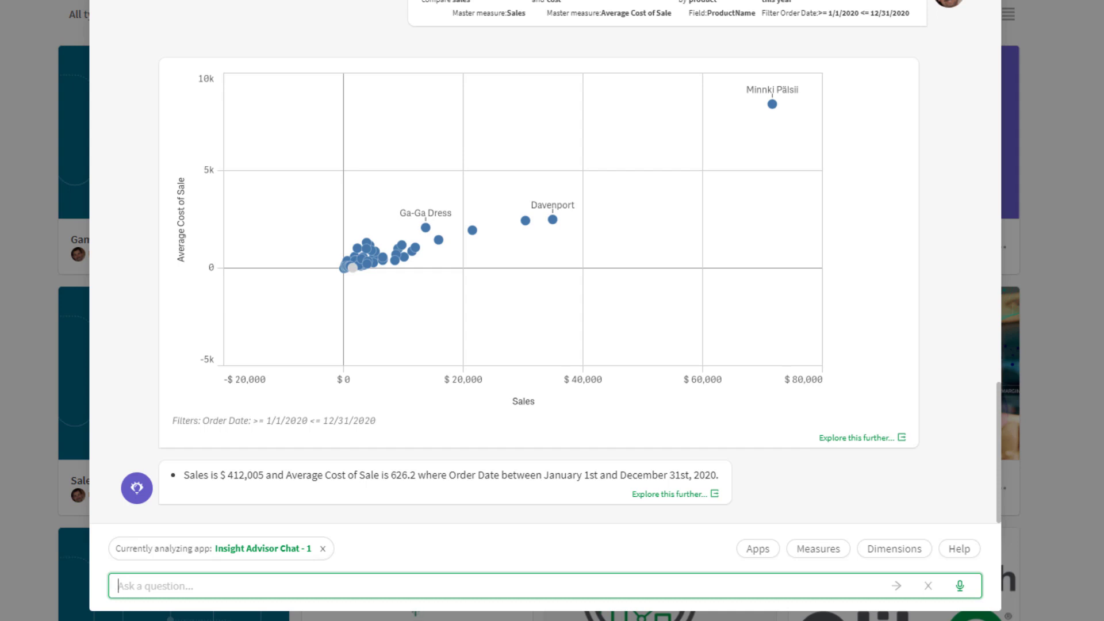
Explore the sales and cost comparison further and select products with sales of about $7,196 to $15,385 in its scatter plot.
click(650, 491)
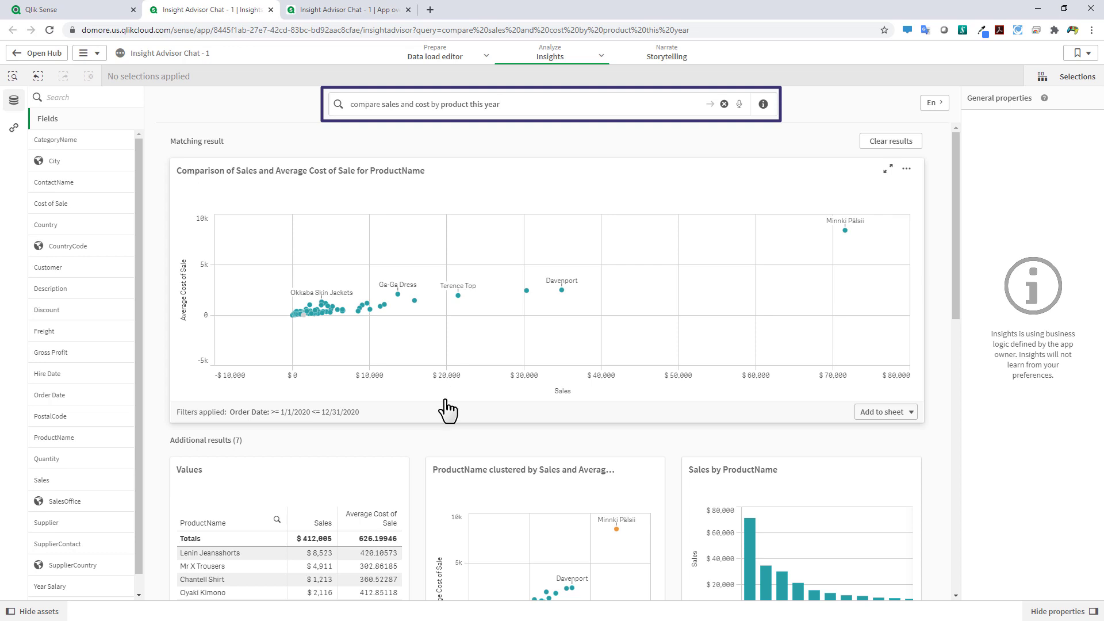
scroll(447, 410, down, 2)
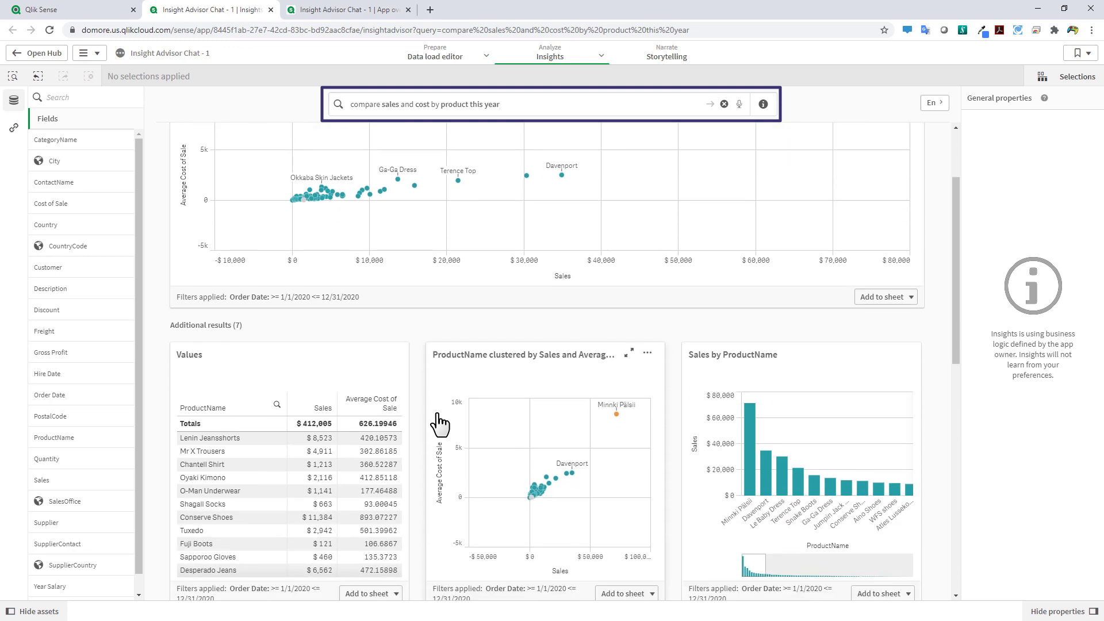
scroll(444, 421, up, 2)
click(348, 379)
drag(348, 379, 410, 384)
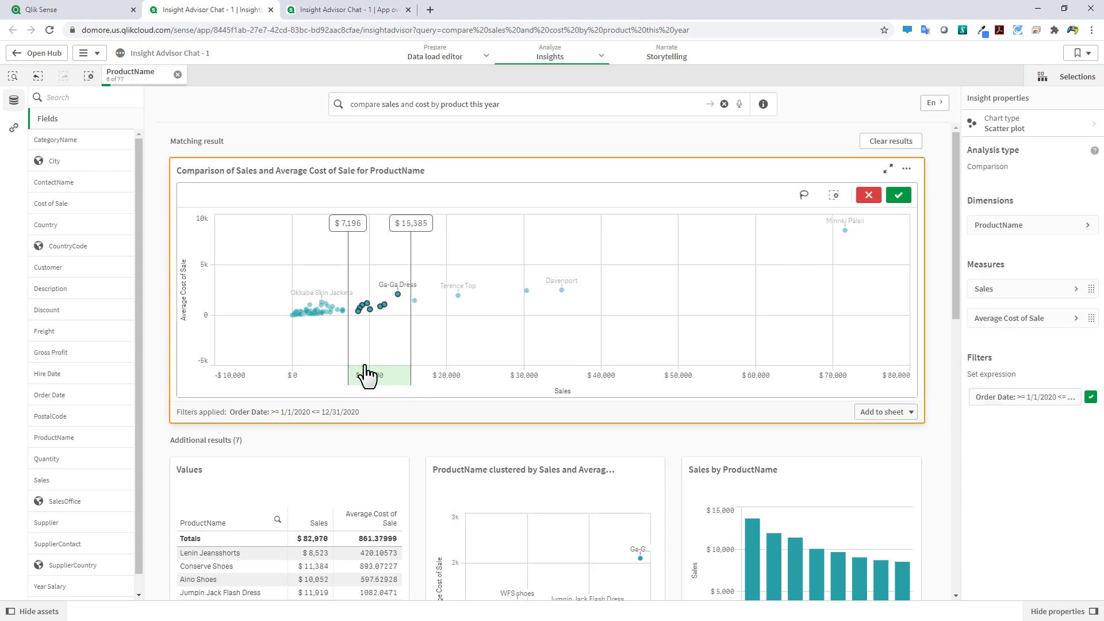
Confirm the range selection and change the scatter plot's dimension from ProductName to Country.
click(991, 226)
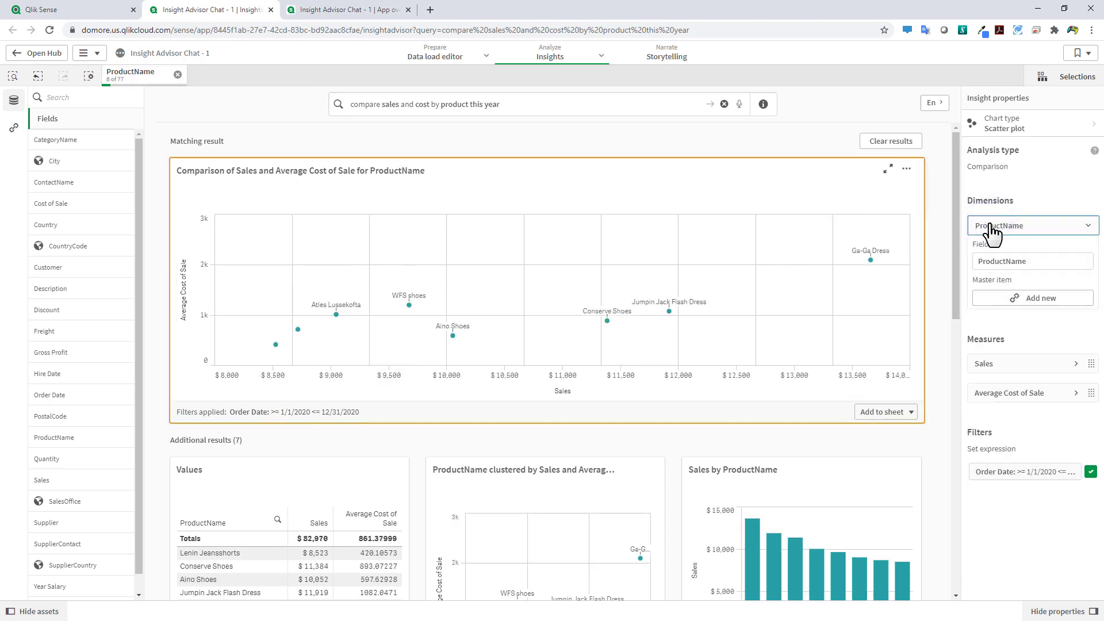
click(1087, 230)
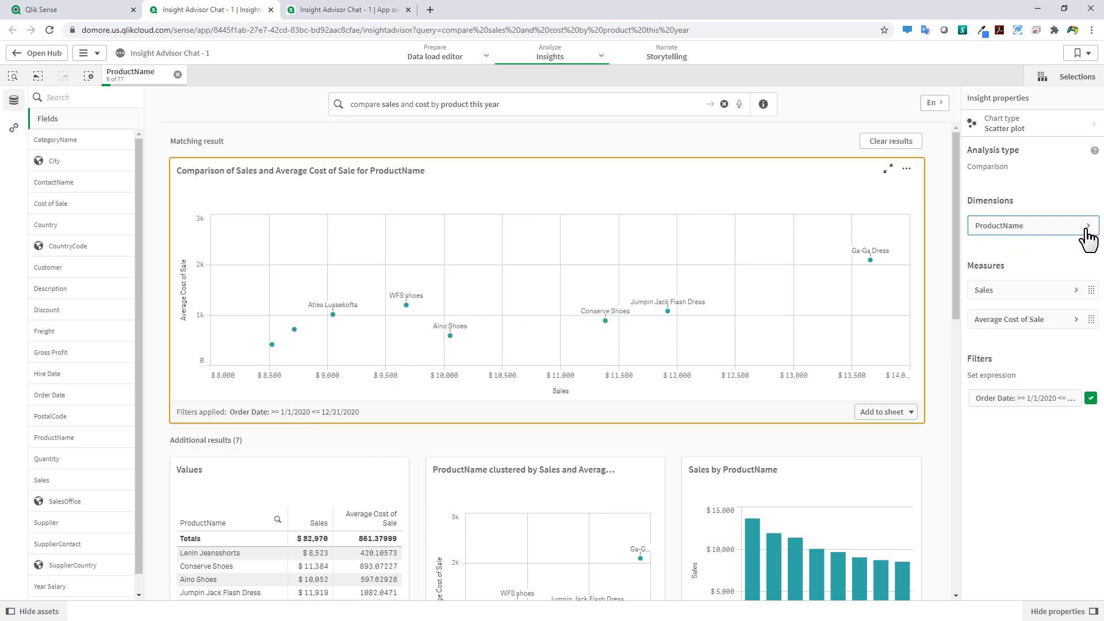
click(1087, 225)
click(1044, 261)
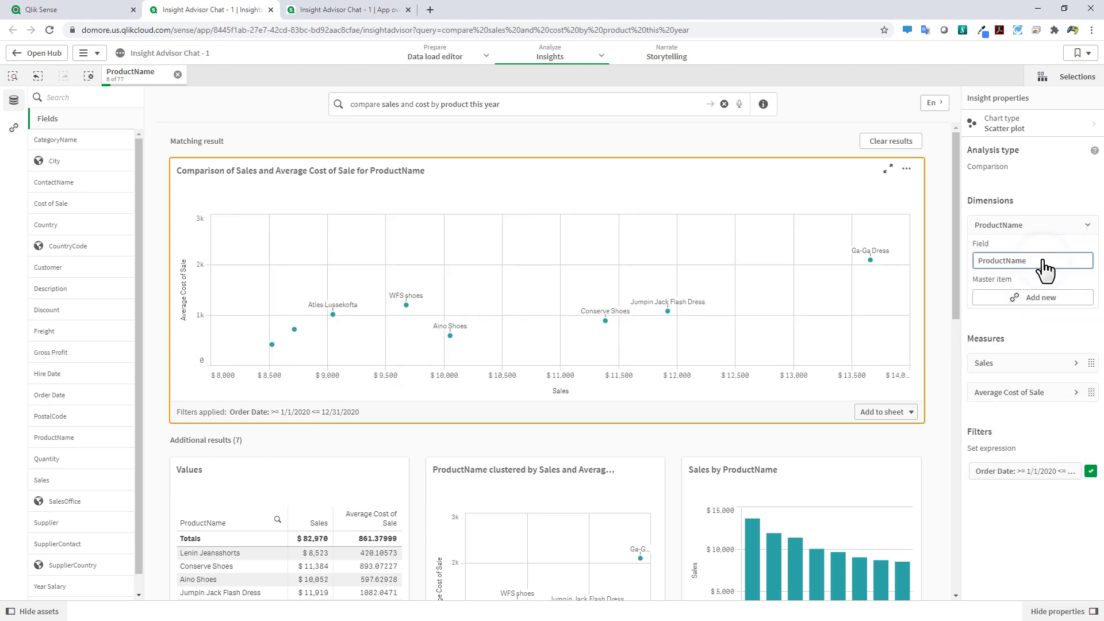
click(1006, 420)
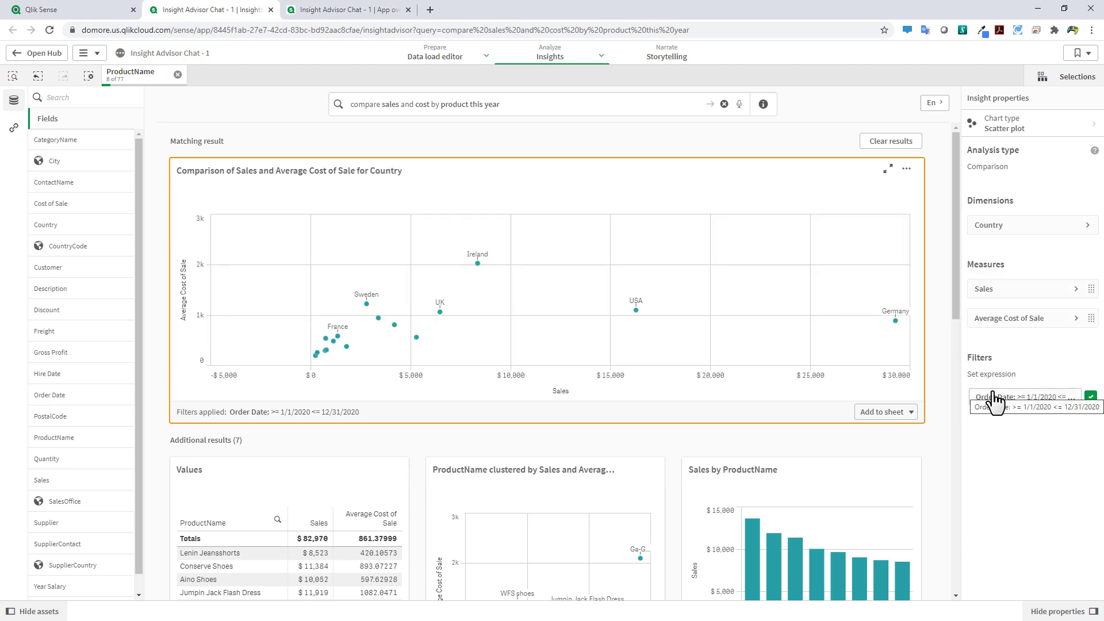
Turn off the Order Date filter and replace the Average Cost of Sale measure with Gross Profit.
click(1090, 398)
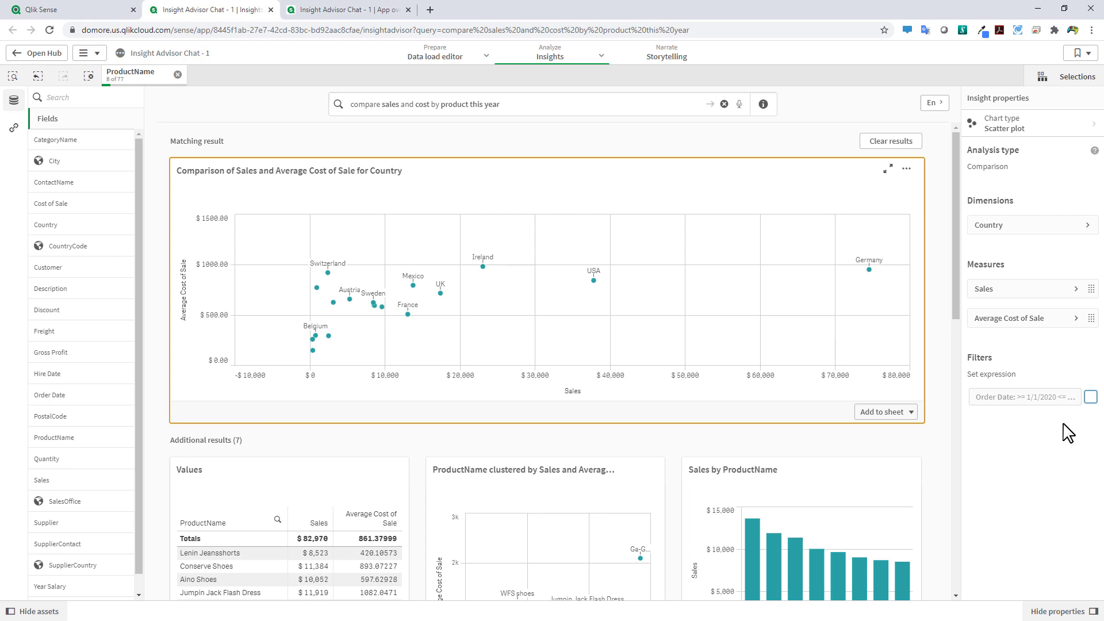
click(1027, 321)
click(1027, 353)
scroll(1023, 452, down, 3)
scroll(1022, 454, down, 3)
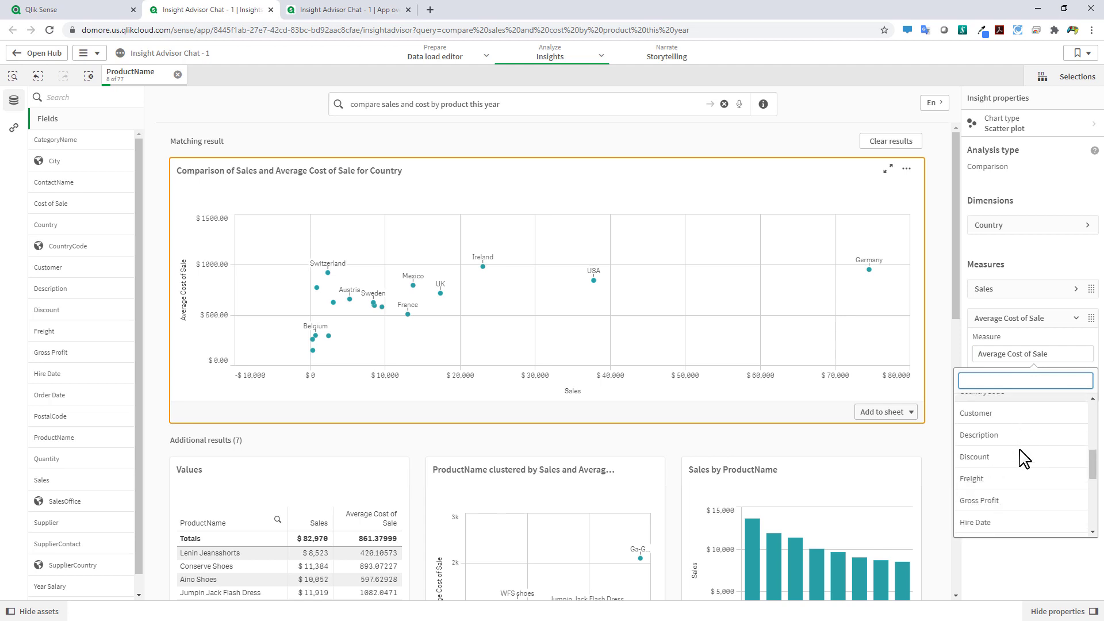
click(1020, 452)
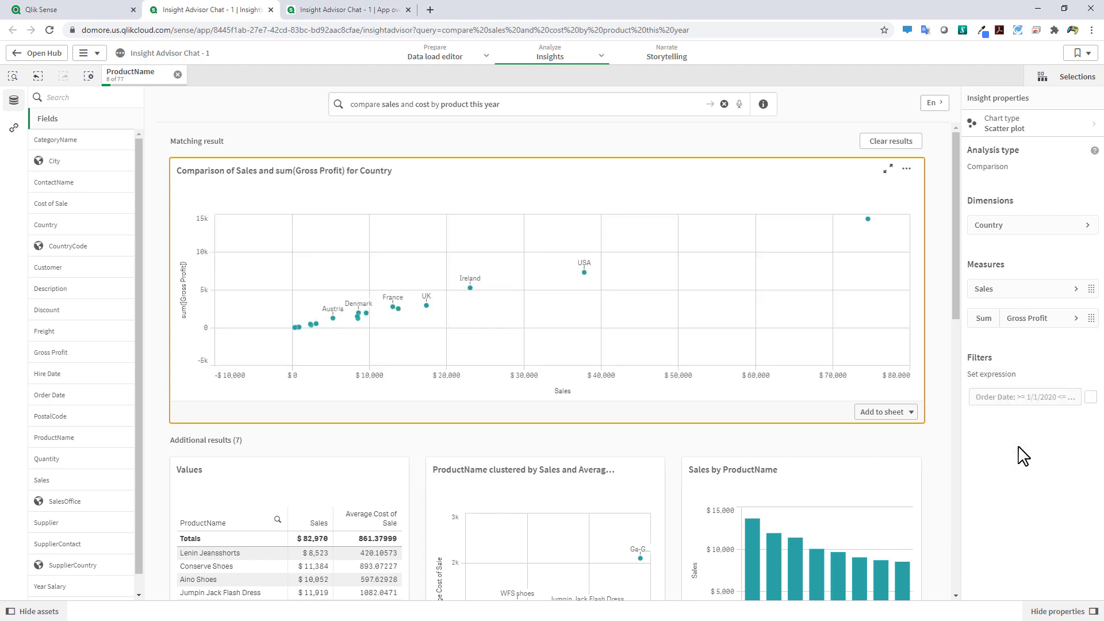
Add the sales and gross profit comparison chart to a newly created sheet.
click(906, 415)
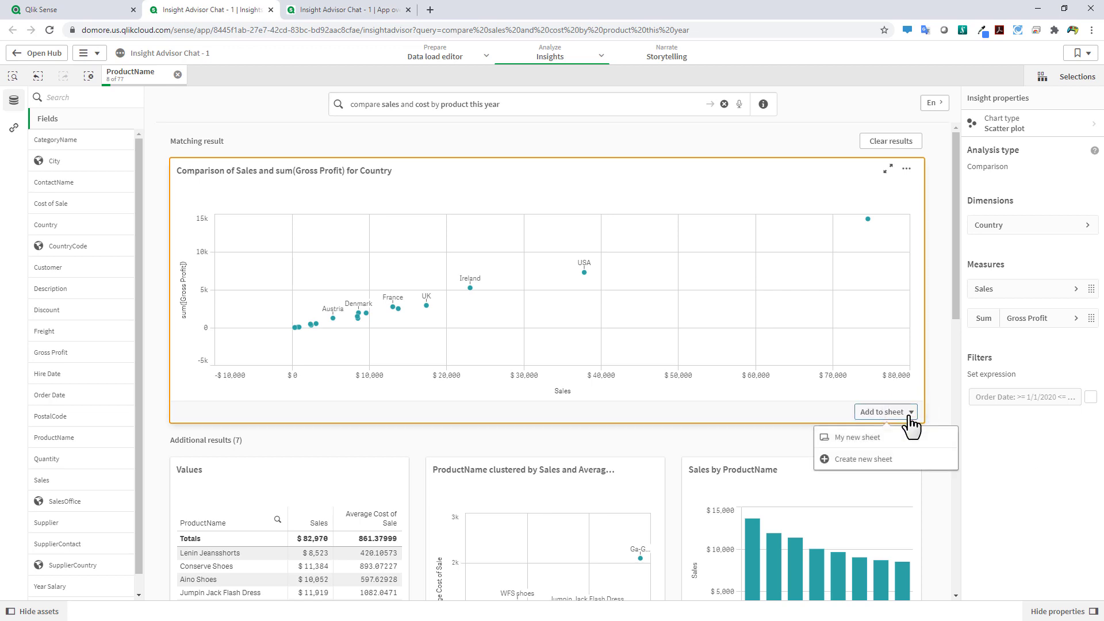
click(882, 460)
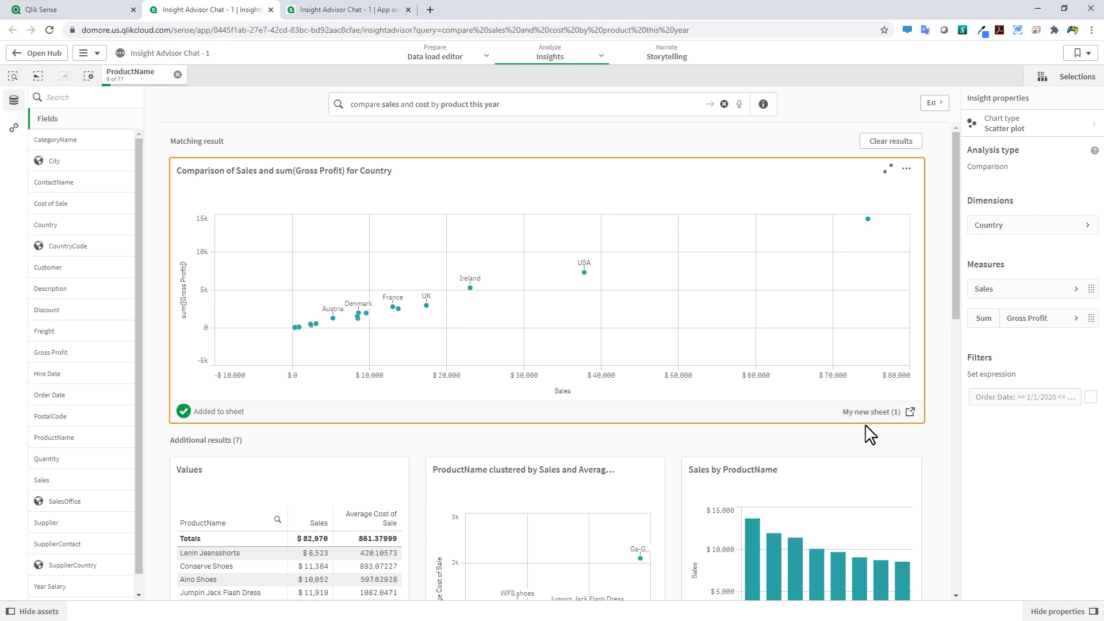
click(552, 60)
click(512, 81)
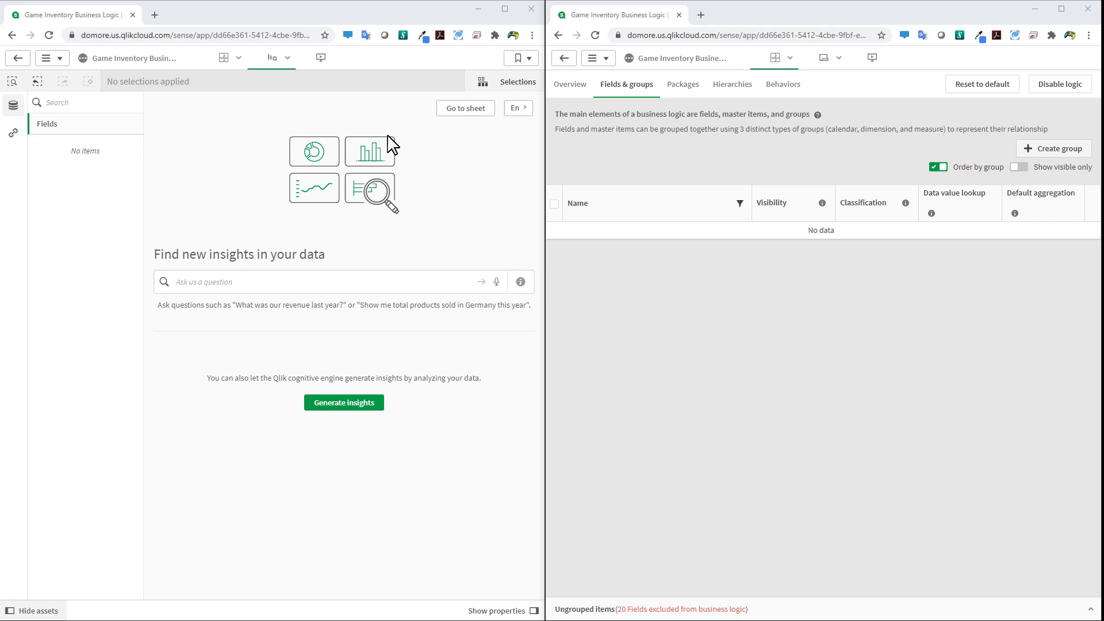
Examine the business logic options and the logical model overview of the Game Inventory Business Logic app.
click(239, 59)
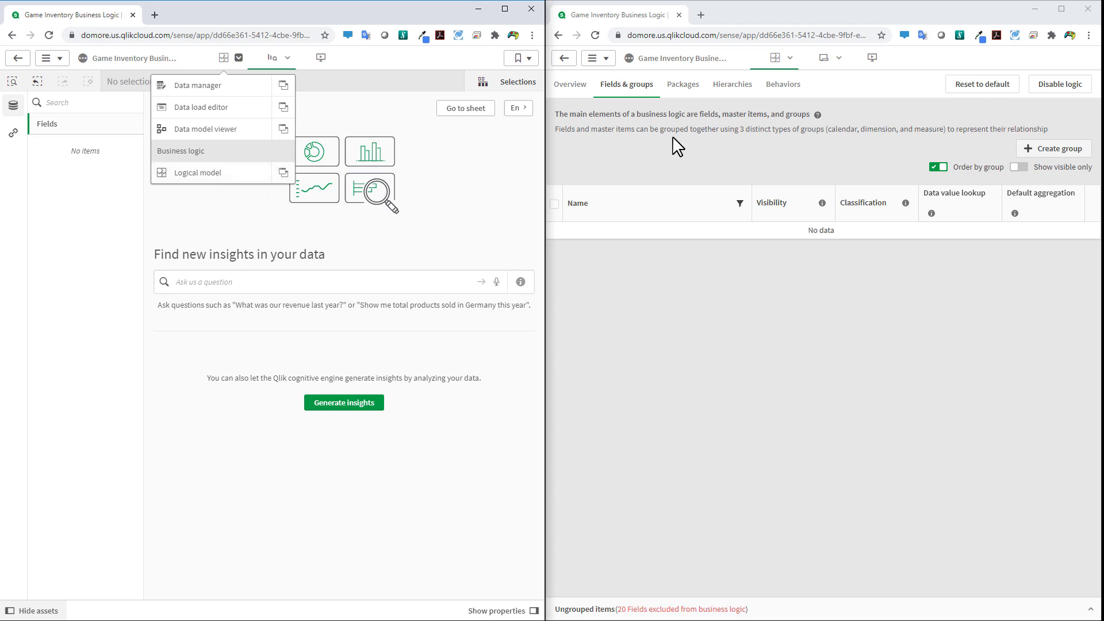
click(580, 93)
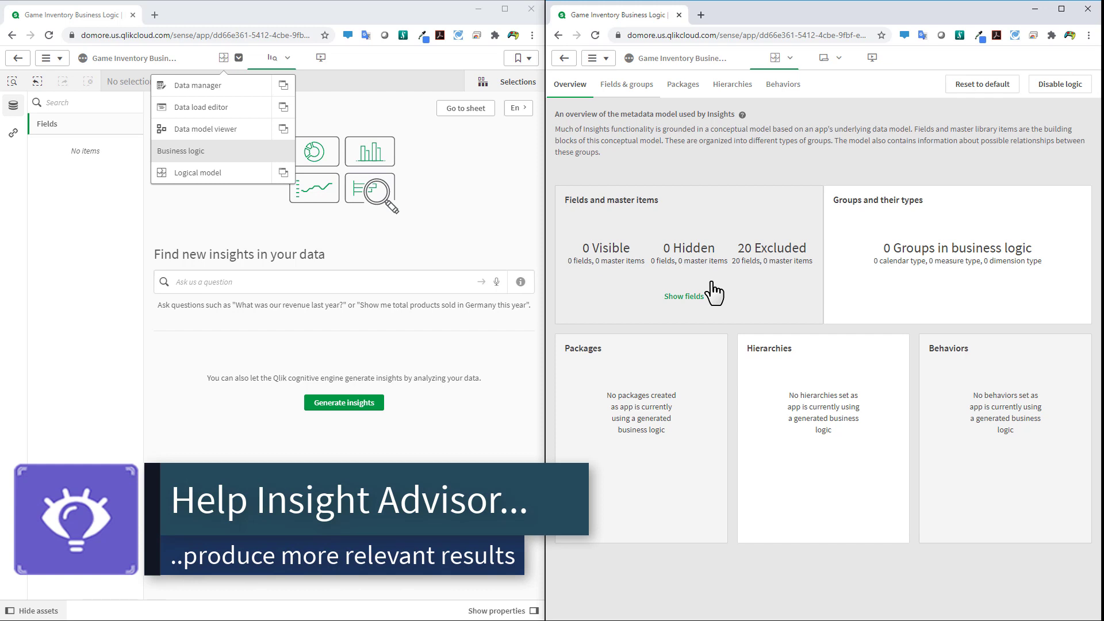
mouse_move(745, 373)
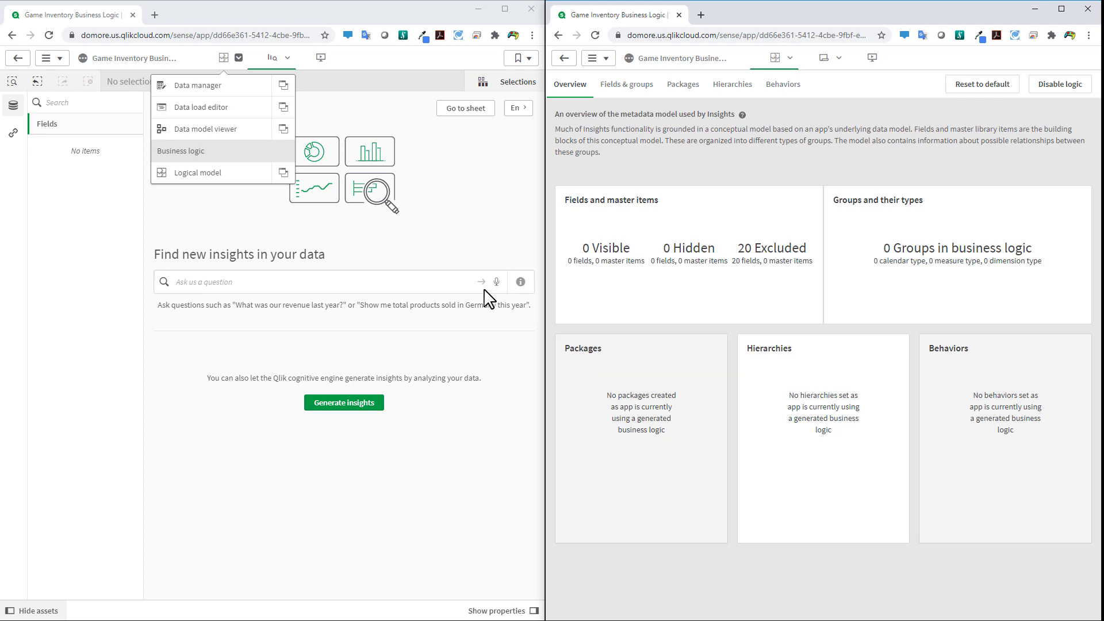
click(462, 239)
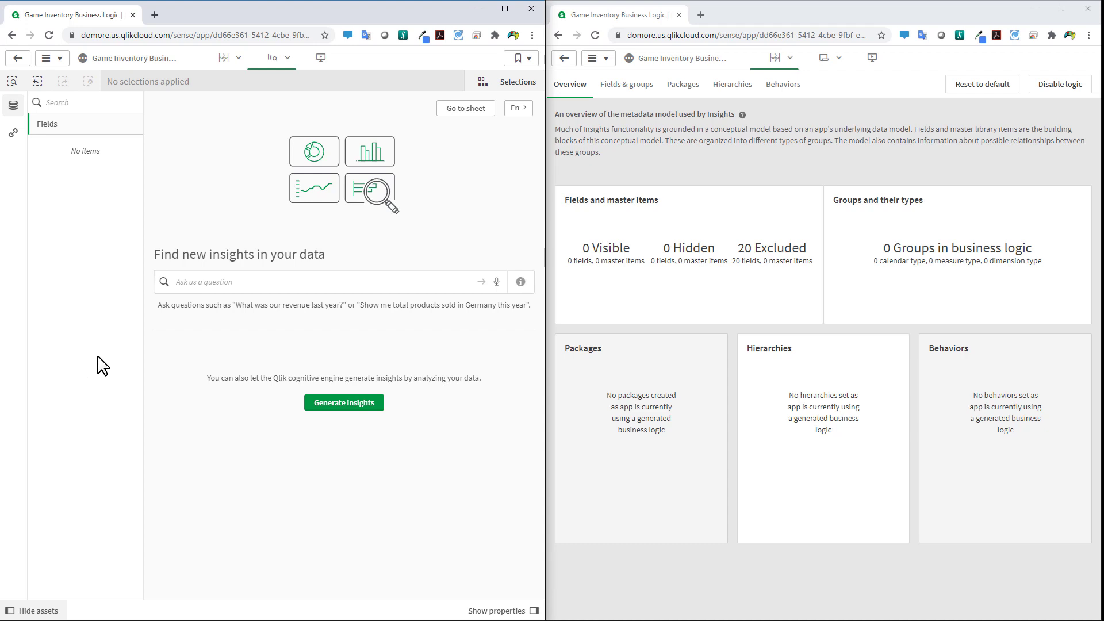
Open the fields and groups configuration of the business logic model.
mouse_move(874, 307)
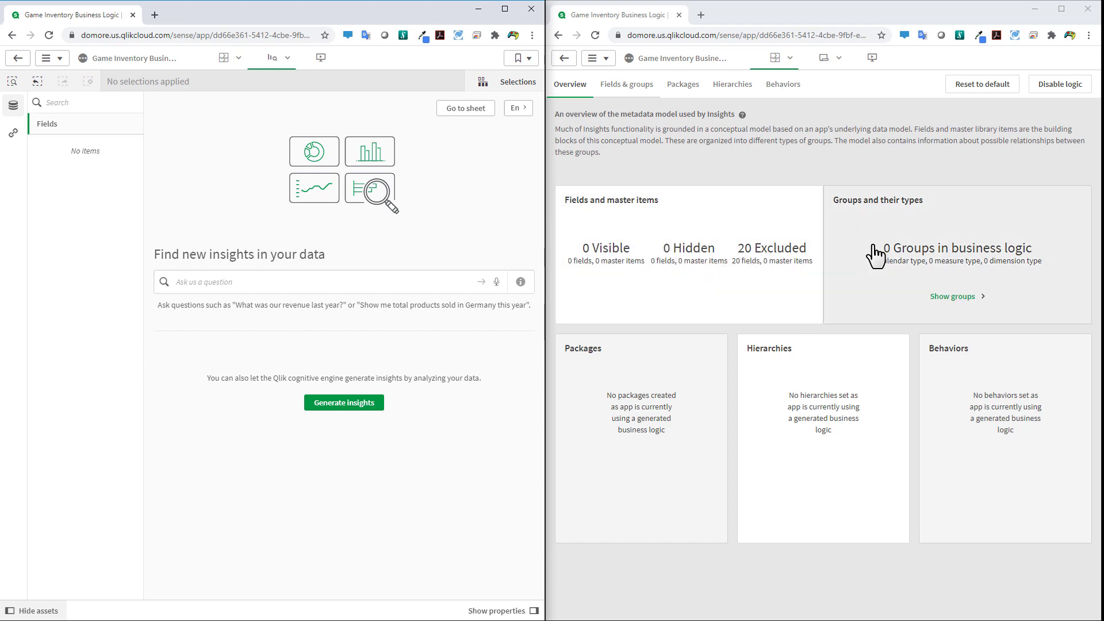
mouse_move(990, 459)
mouse_move(796, 508)
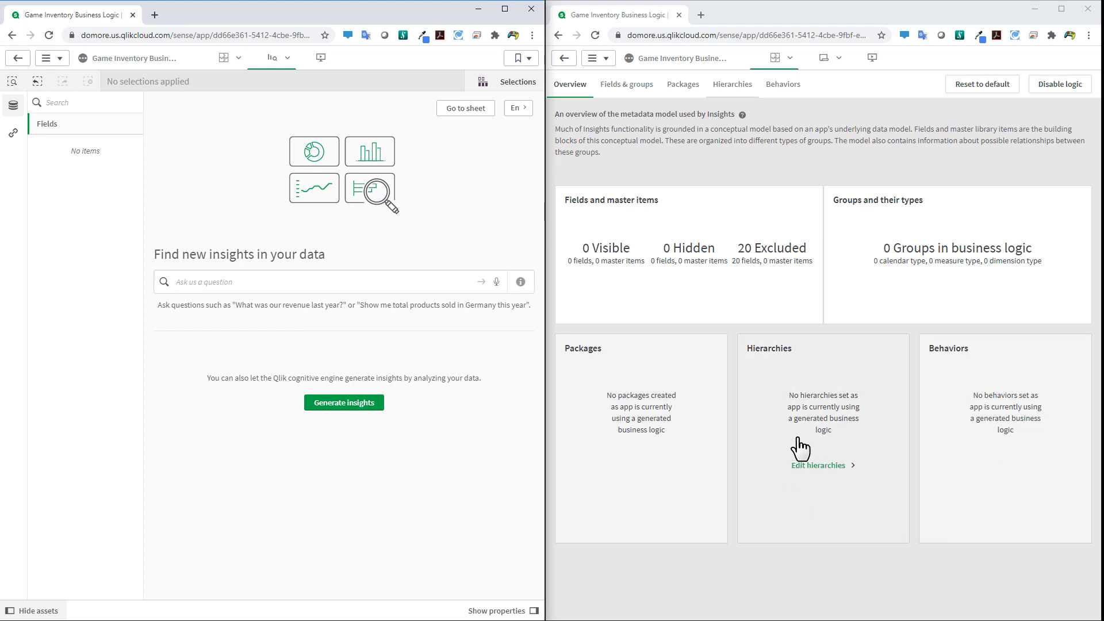
mouse_move(762, 241)
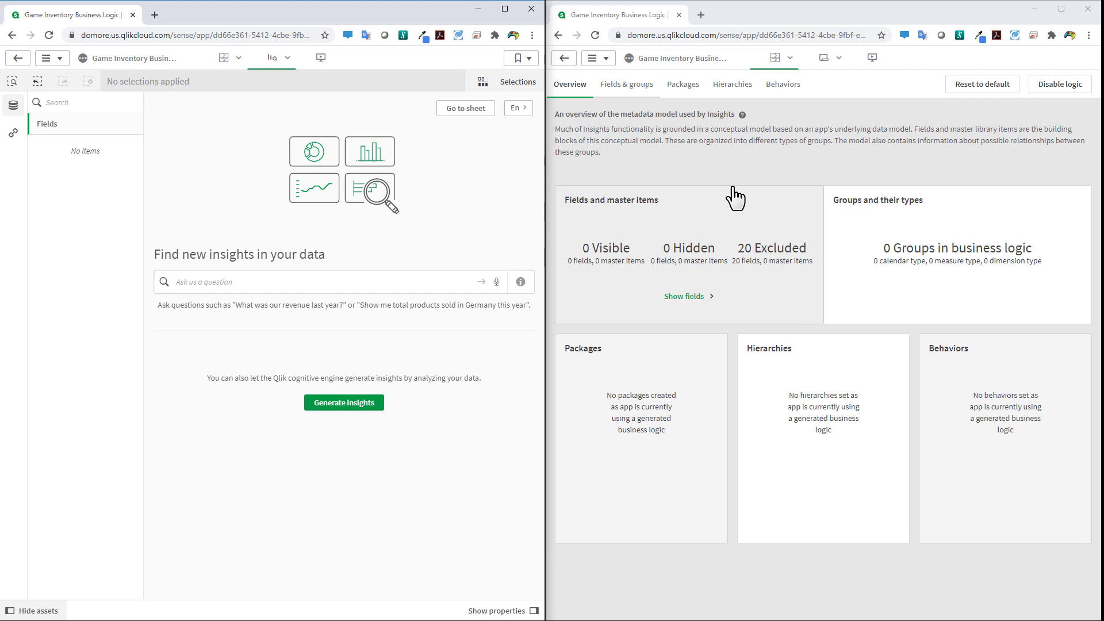
click(627, 86)
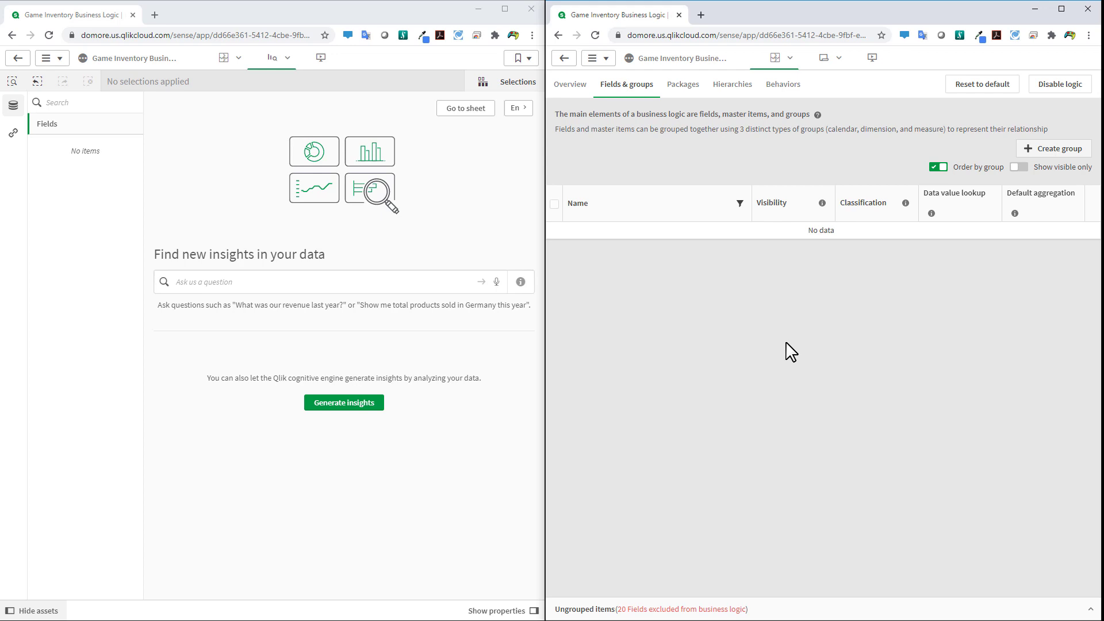
Start a new business logic group named Location with the Dimension group type.
click(1055, 151)
mouse_move(786, 346)
mouse_down()
mouse_move(786, 436)
mouse_move(789, 333)
mouse_up()
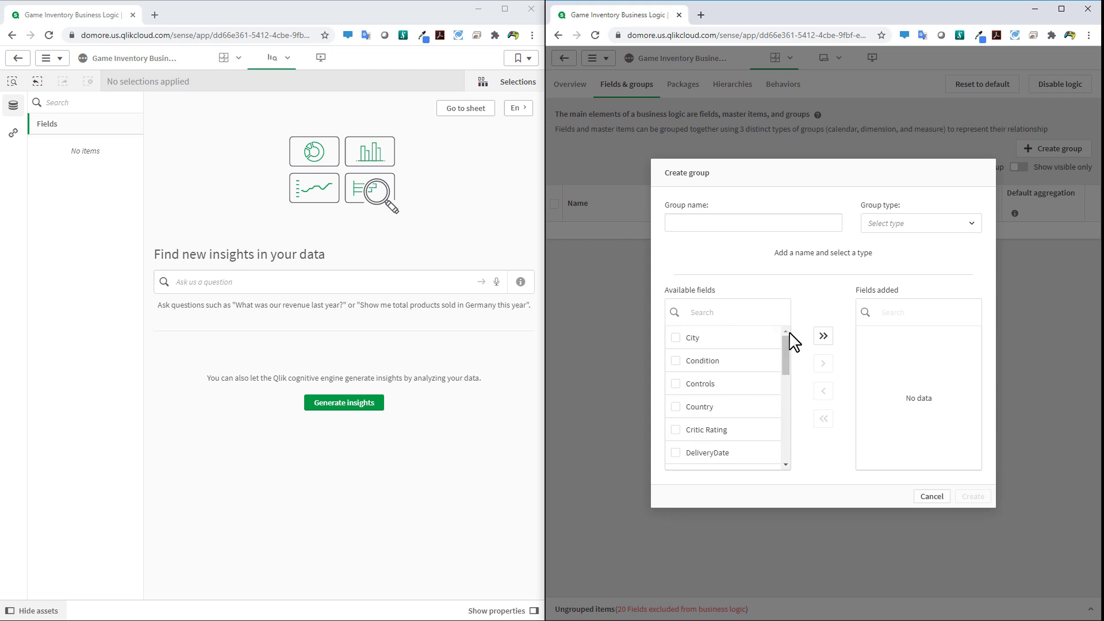
click(753, 225)
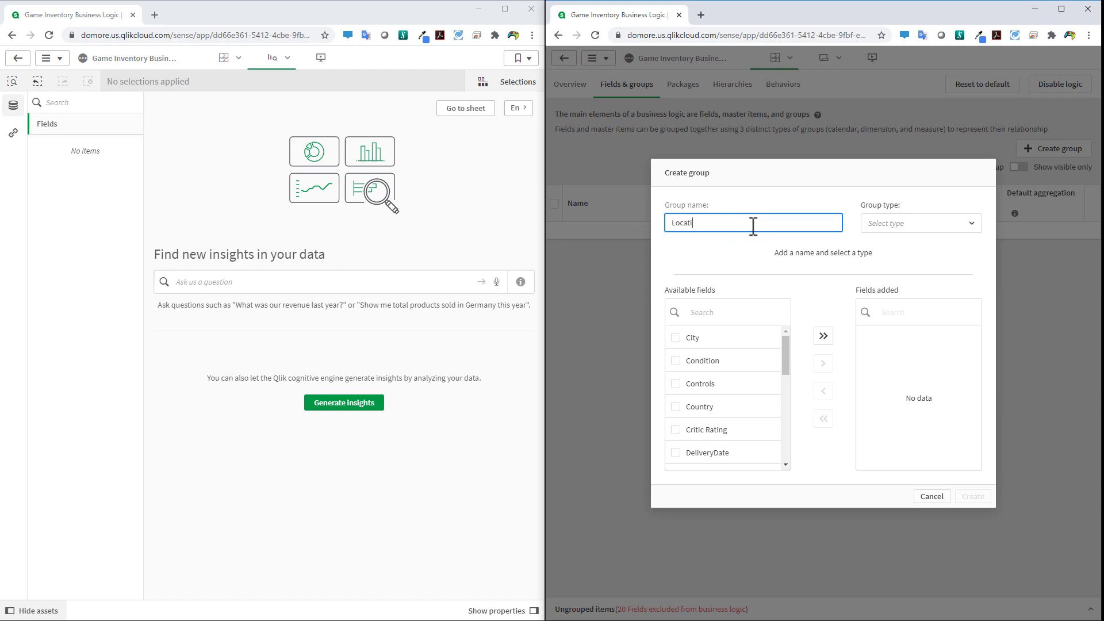
click(897, 224)
click(897, 265)
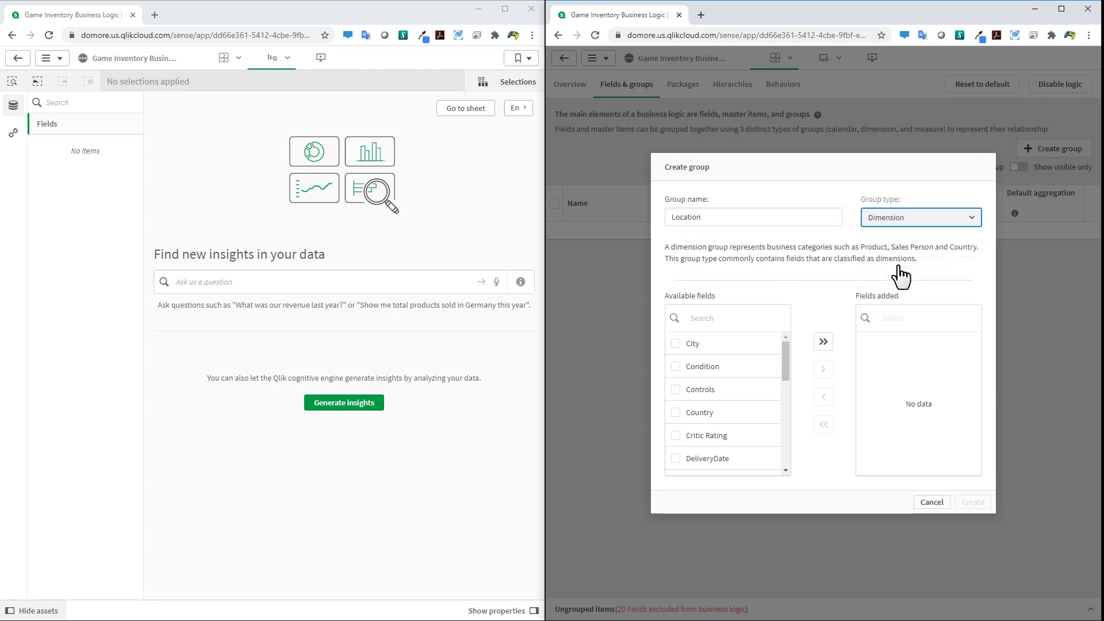
Add the City, Country, State and Store fields to the Location group and create it.
click(677, 344)
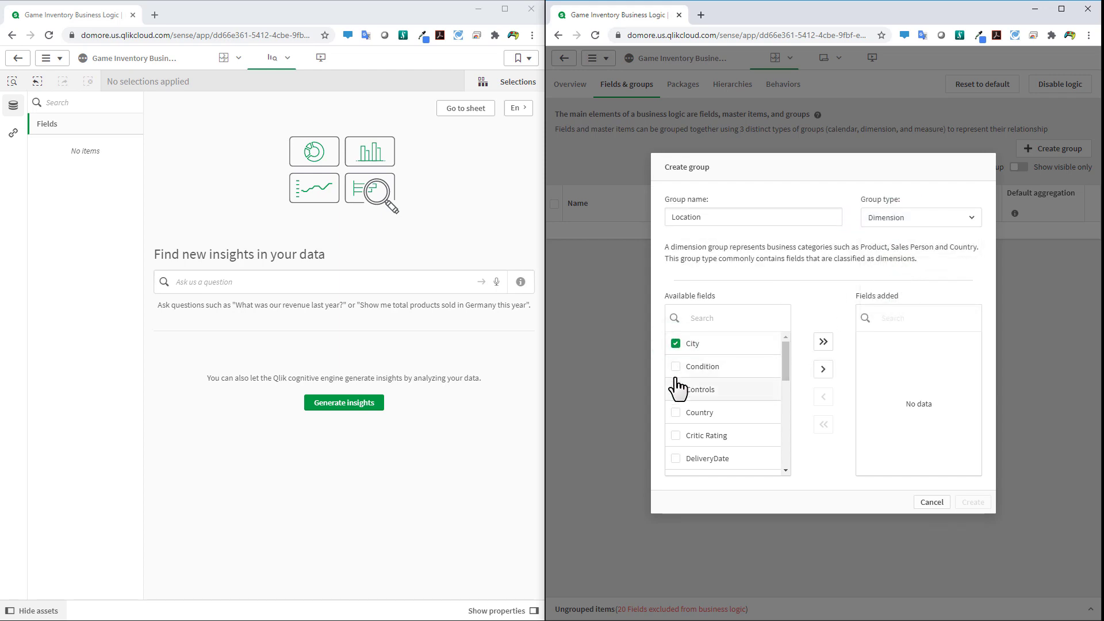
click(677, 413)
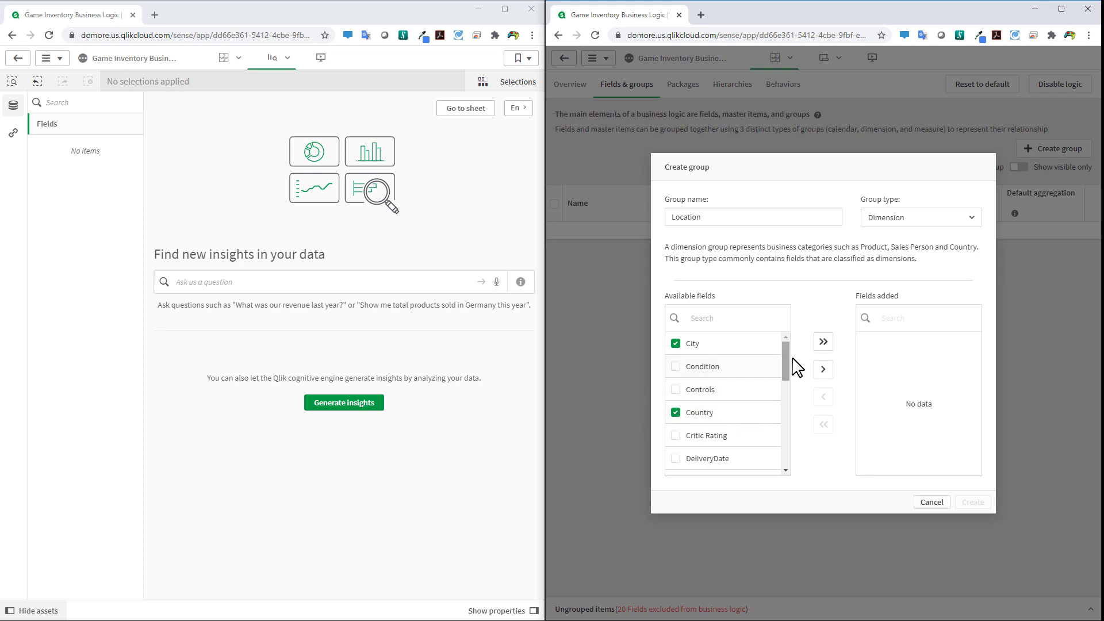
click(822, 370)
drag(787, 369, 770, 442)
click(675, 395)
click(676, 418)
click(822, 371)
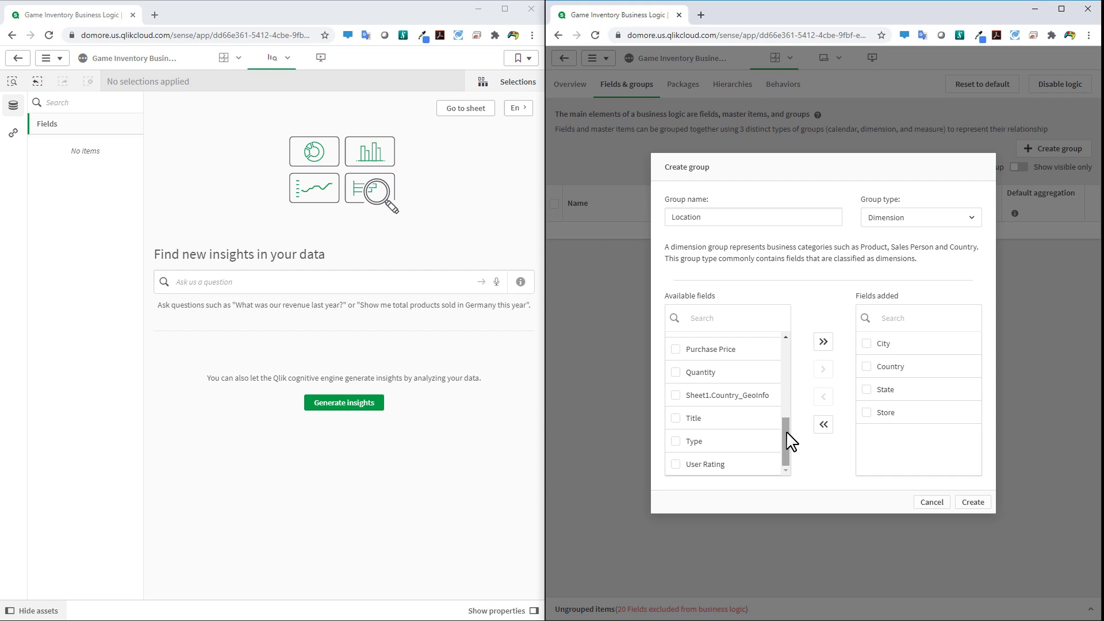
click(973, 502)
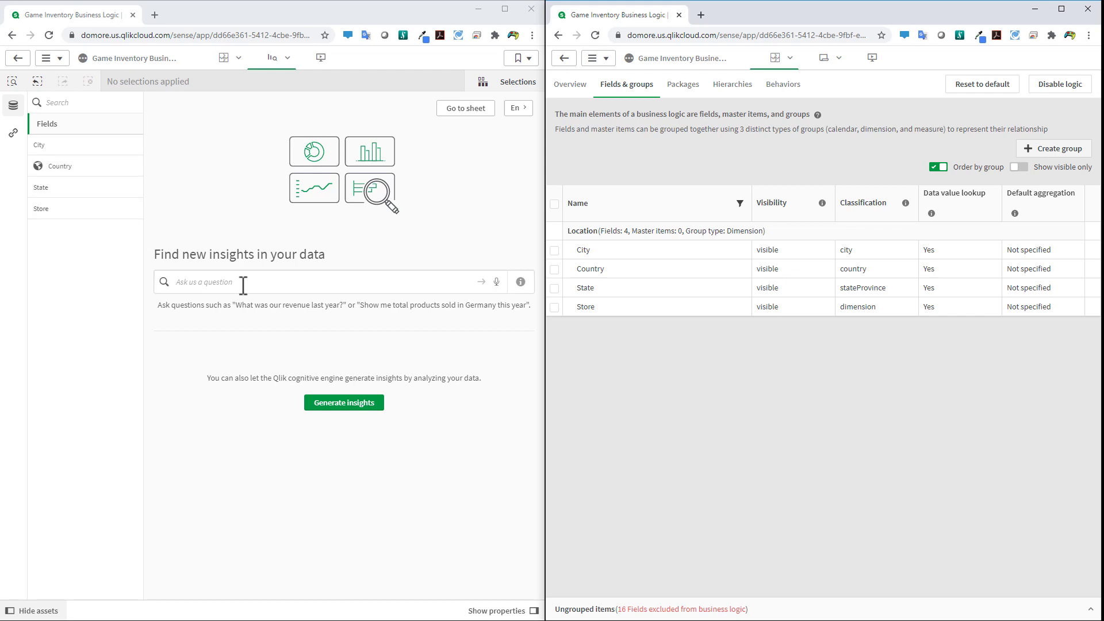
Generate insights for the Country field and look through the resulting charts.
click(109, 170)
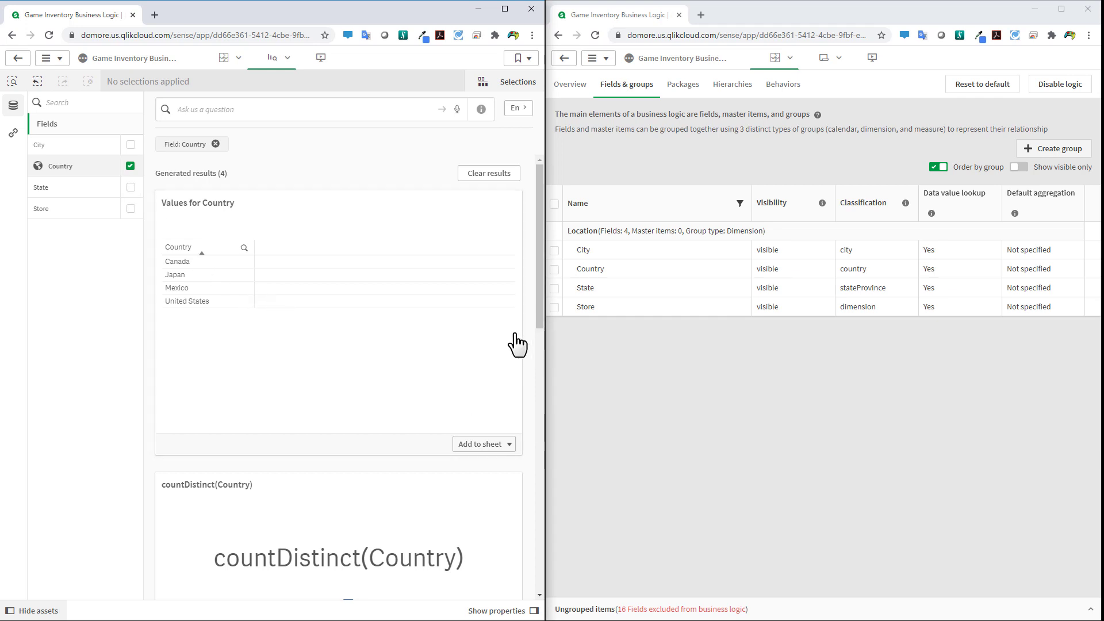
scroll(520, 368, down, 2)
scroll(520, 379, down, 8)
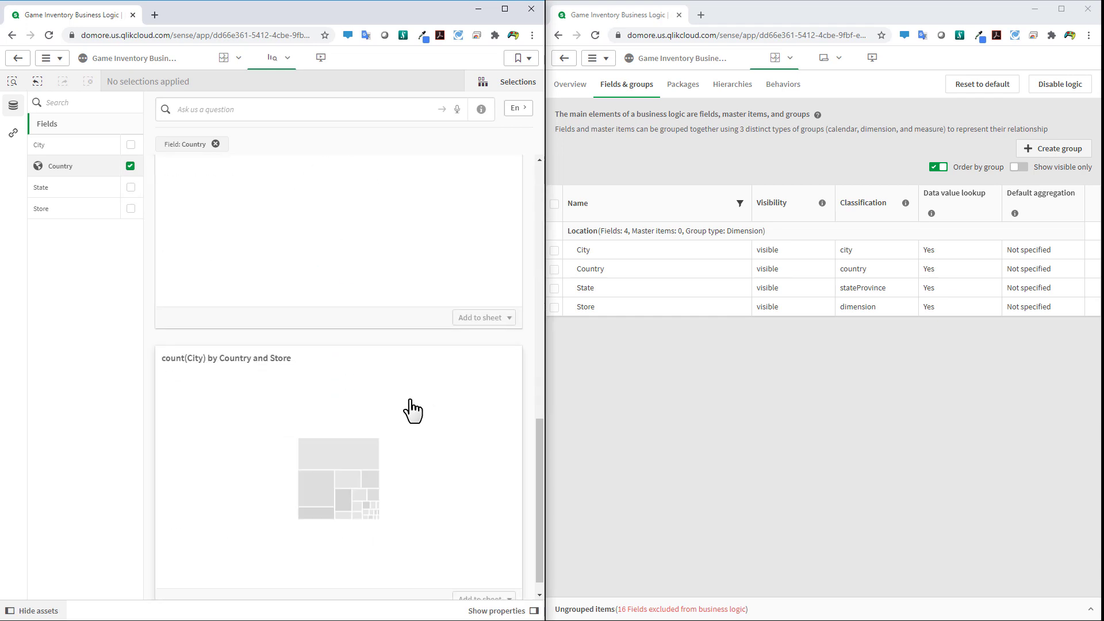
scroll(412, 409, up, 4)
scroll(404, 390, up, 7)
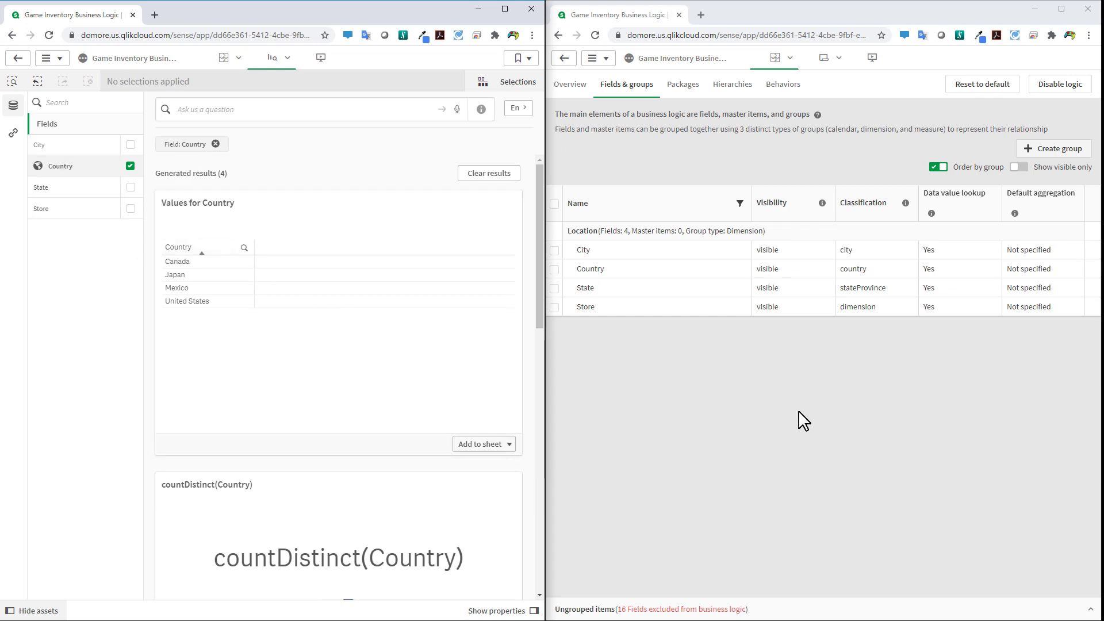
Create a Measure group named Metrics containing the Purchase Price and Quantity fields.
click(1054, 149)
click(691, 222)
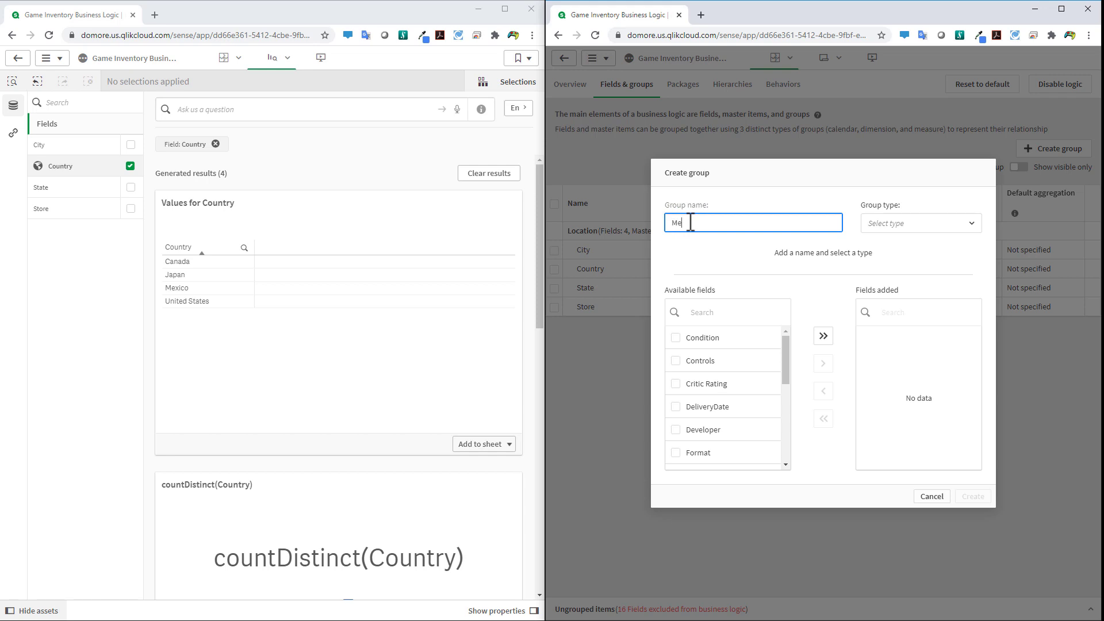
scroll(760, 424, down, 5)
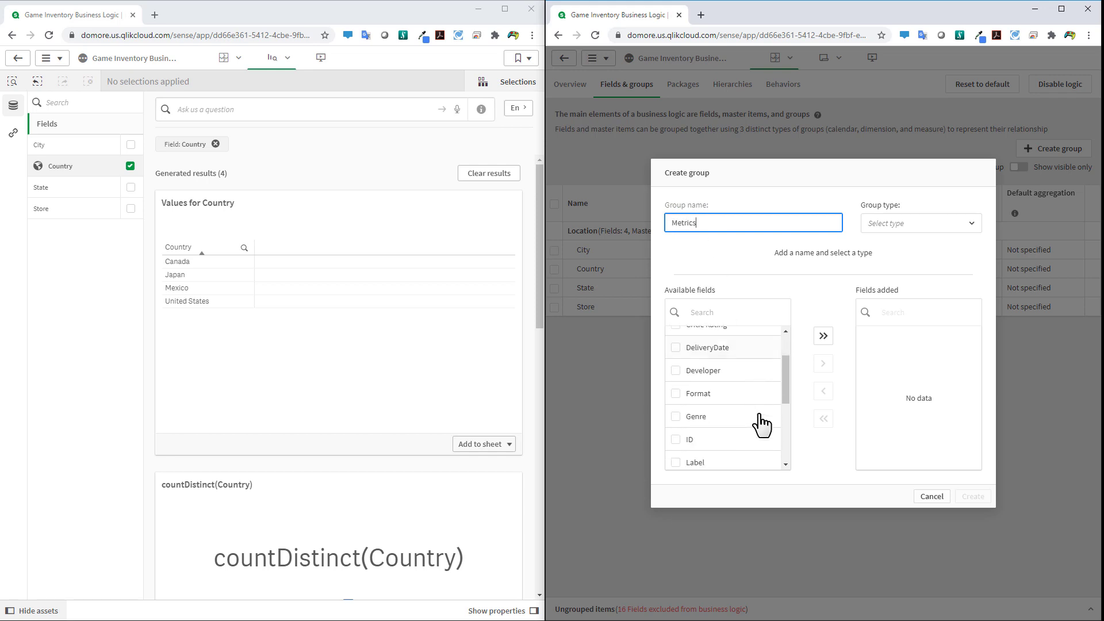
scroll(763, 437, up, 2)
click(677, 401)
click(676, 426)
click(823, 364)
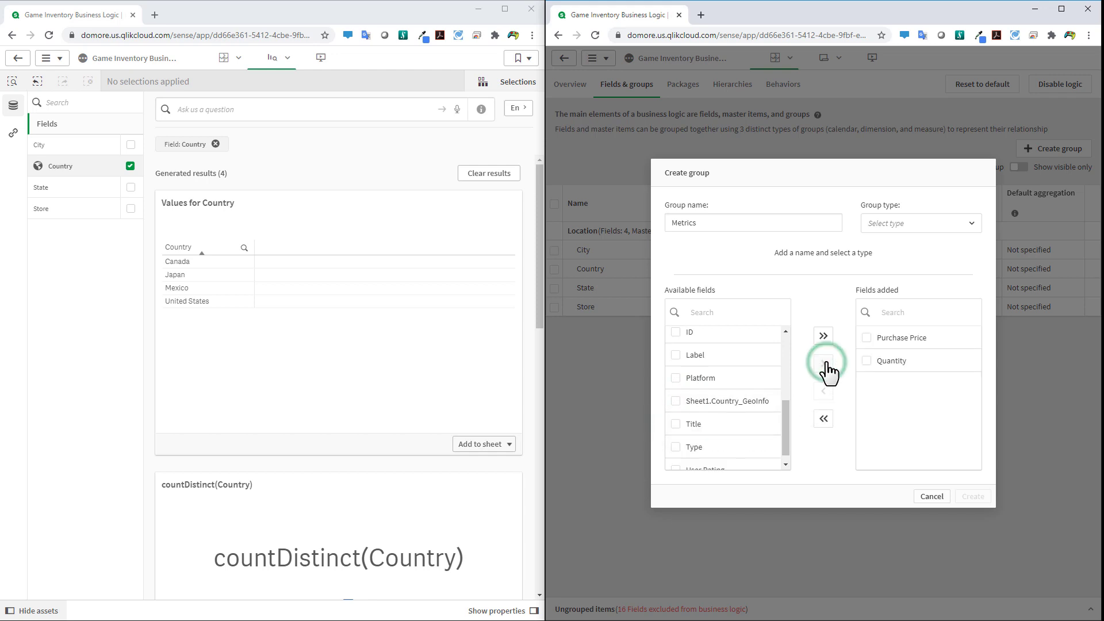
click(971, 224)
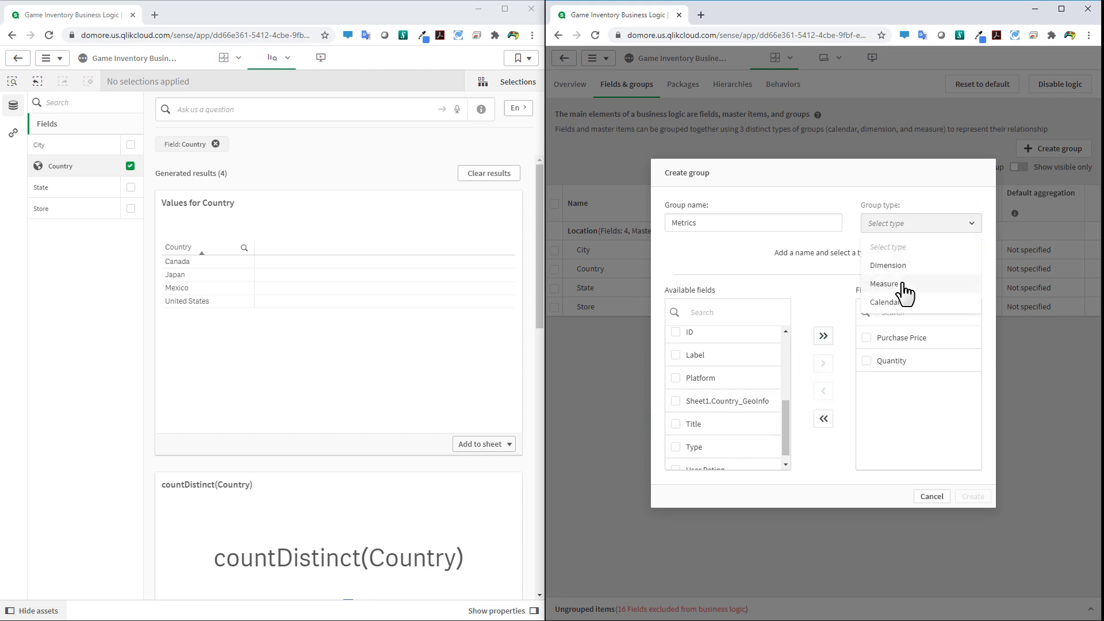
click(903, 288)
click(972, 502)
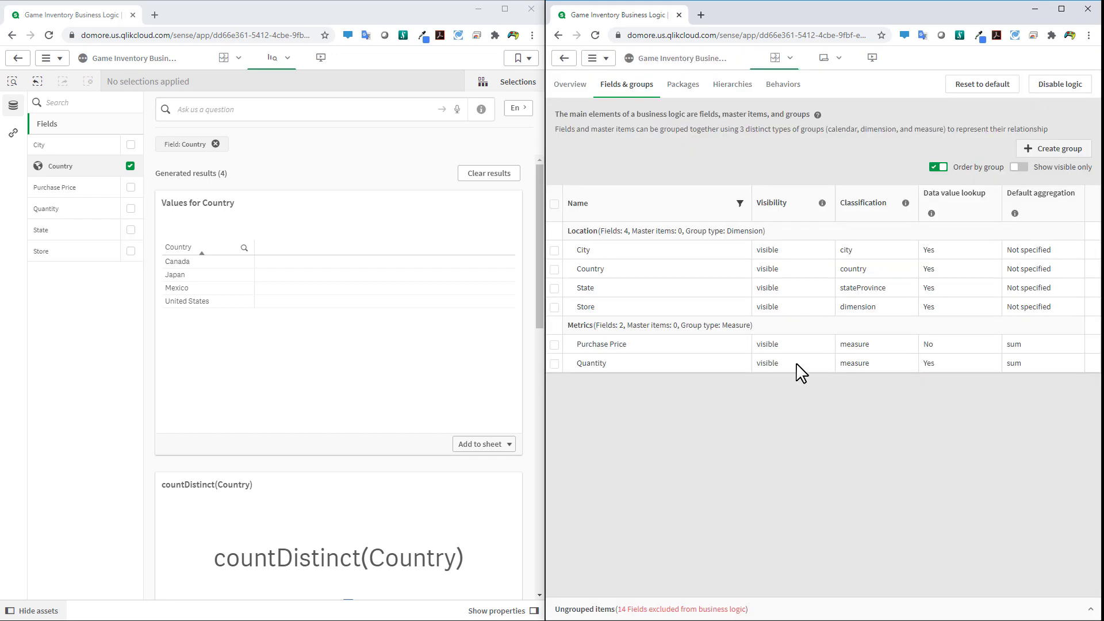
Ask Insight Advisor the question "how many states".
click(293, 117)
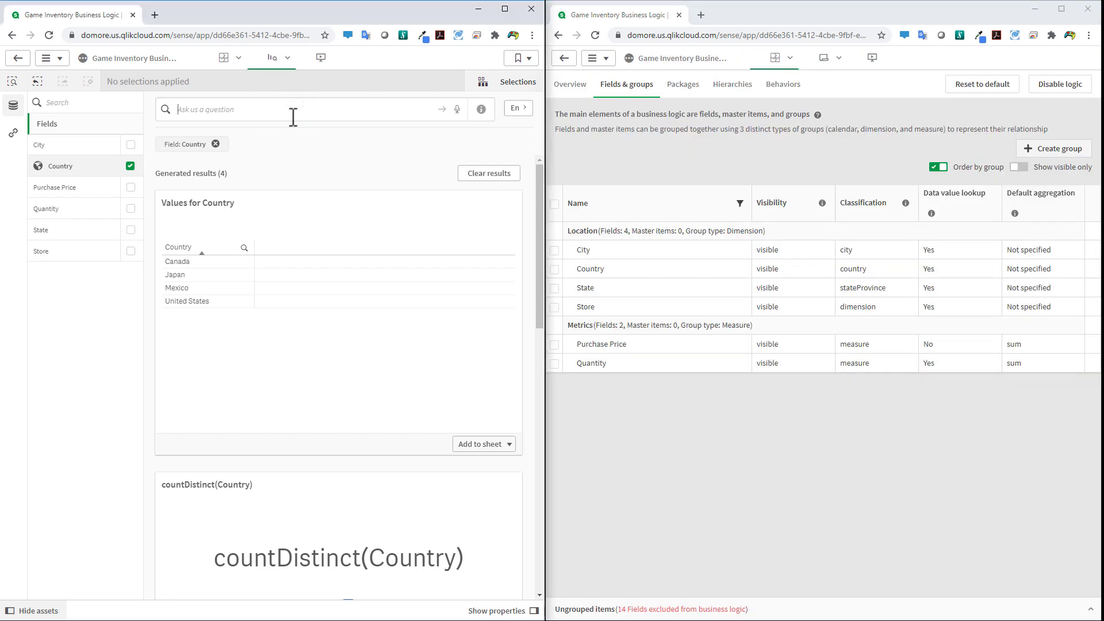
text(how )
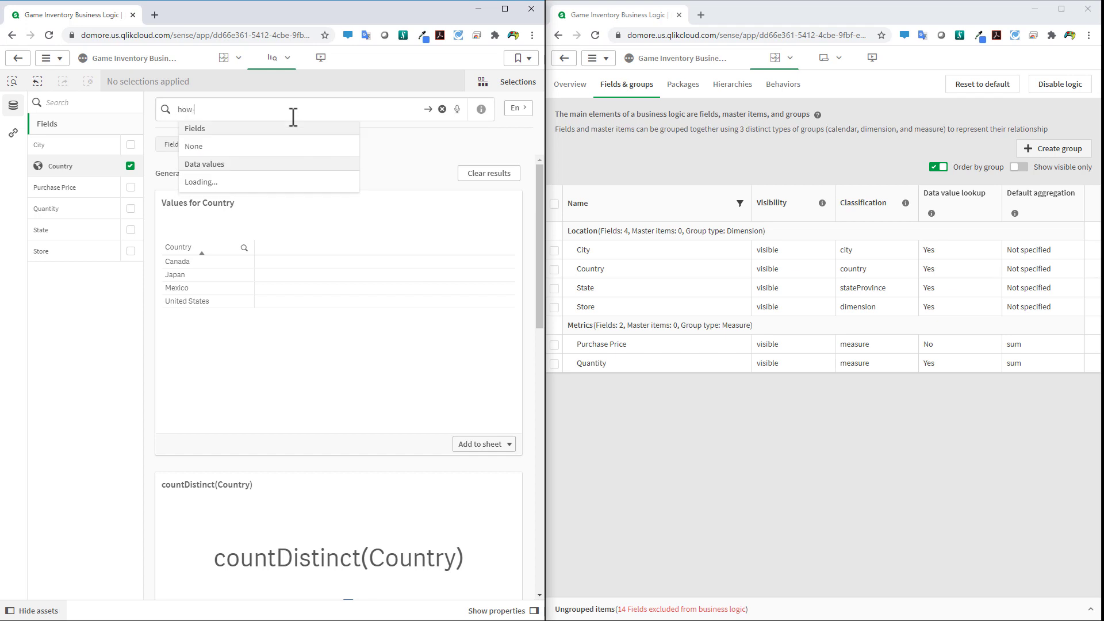
text(many states)
key(Return)
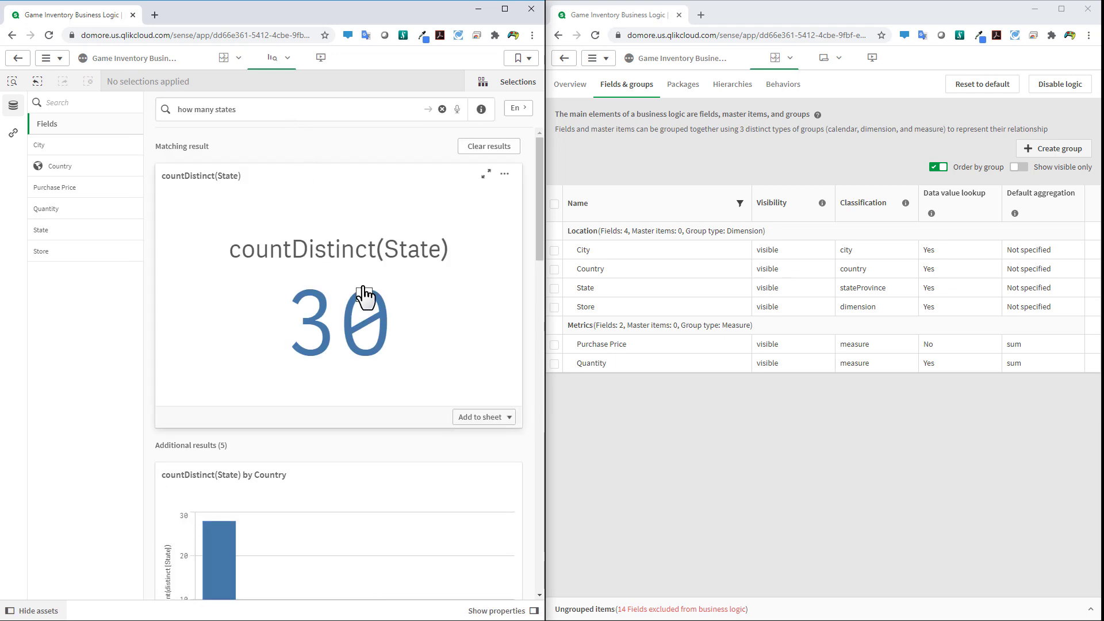
Examine the matching and additional results for the states question, then clear the question text.
scroll(382, 377, down, 8)
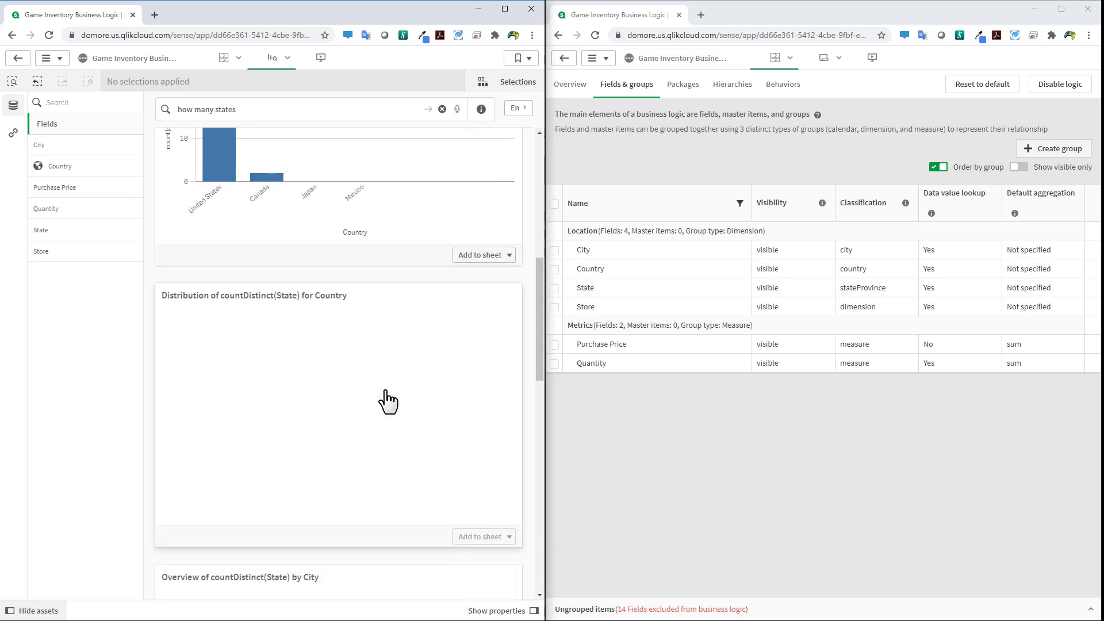
scroll(385, 401, down, 2)
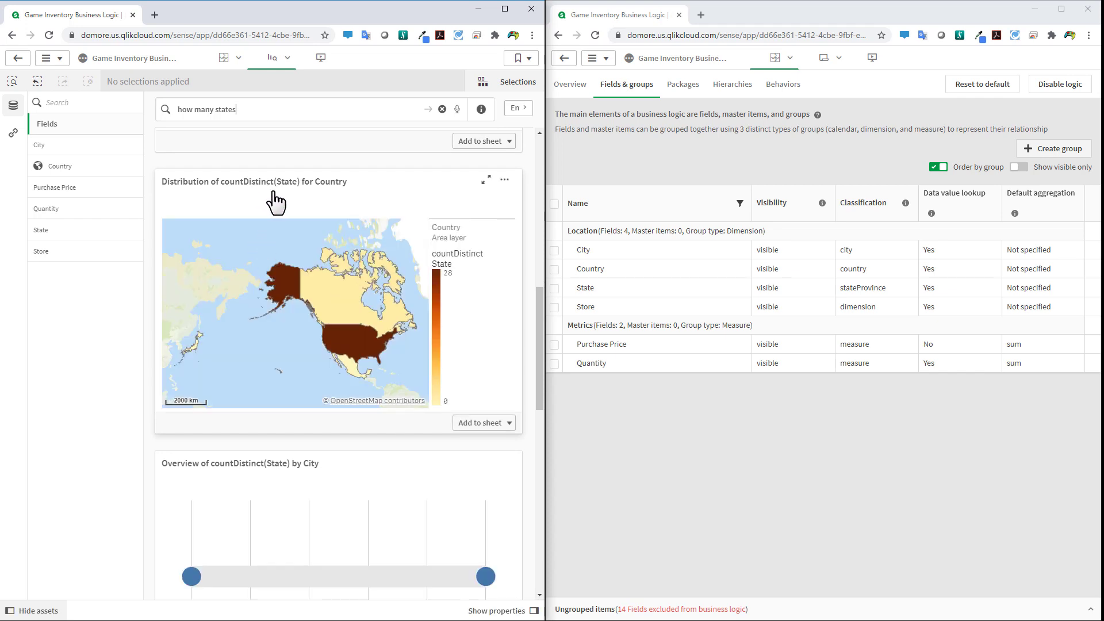
scroll(402, 287, down, 2)
scroll(445, 460, down, 4)
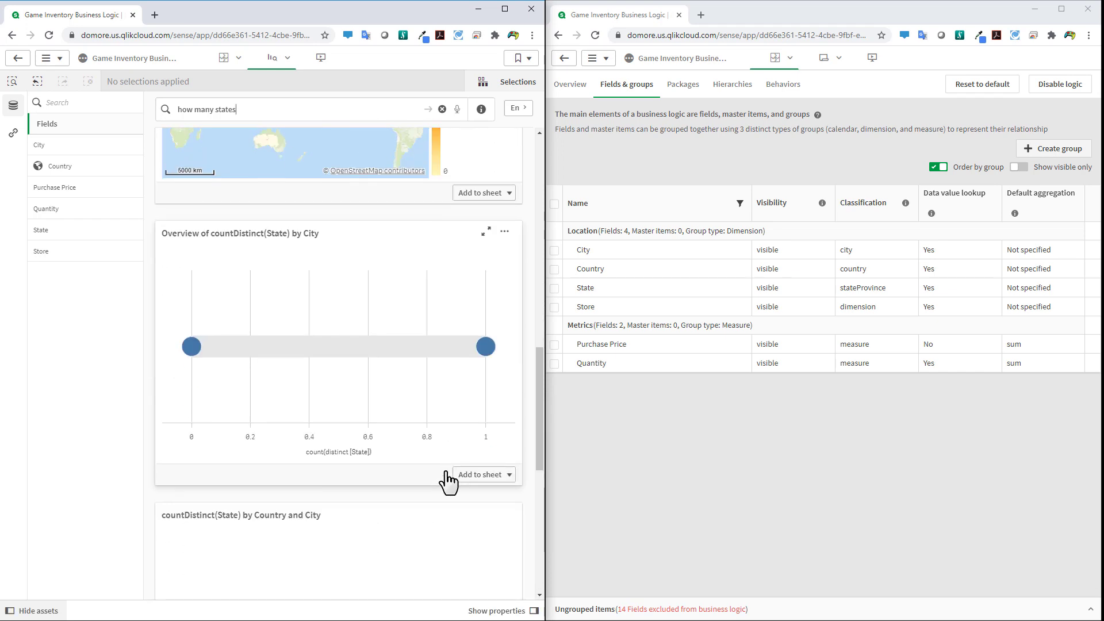
scroll(447, 482, down, 9)
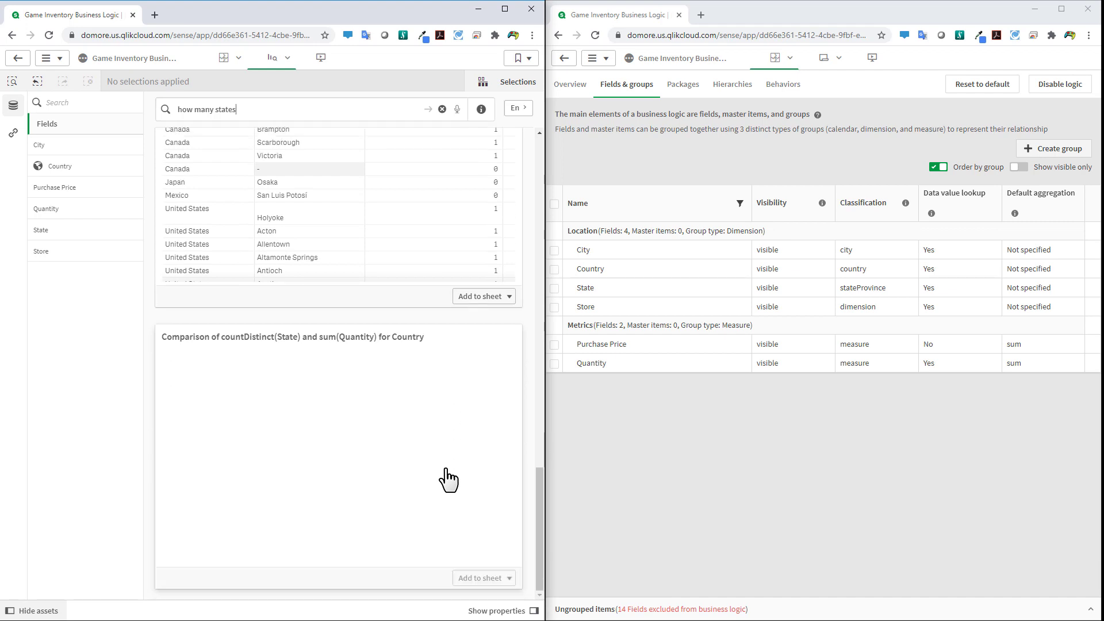
scroll(377, 357, up, 1)
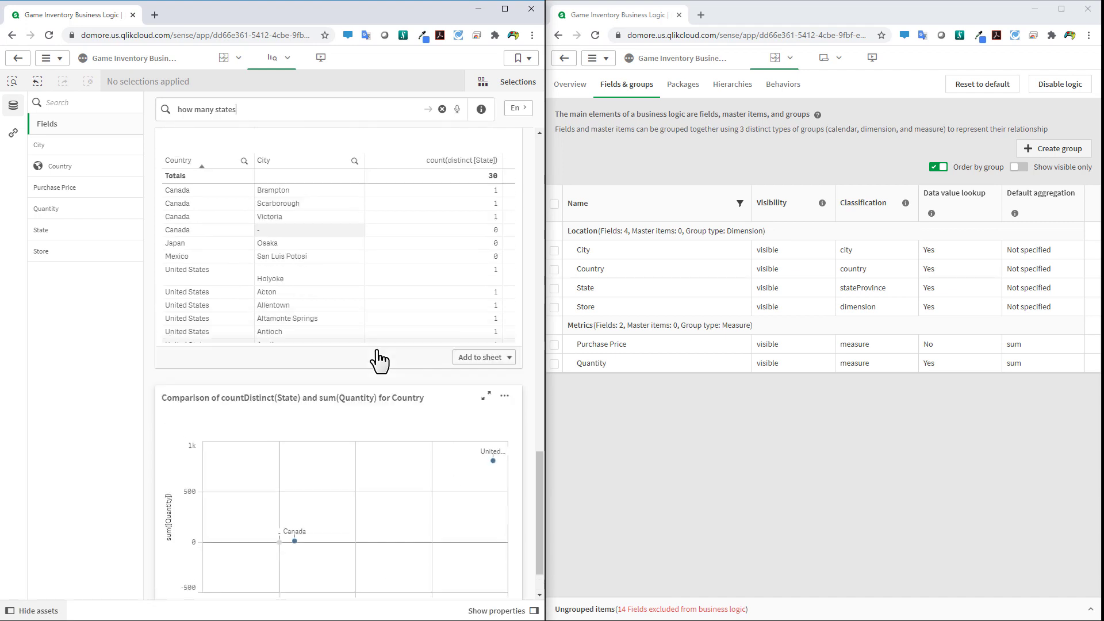
scroll(378, 357, up, 12)
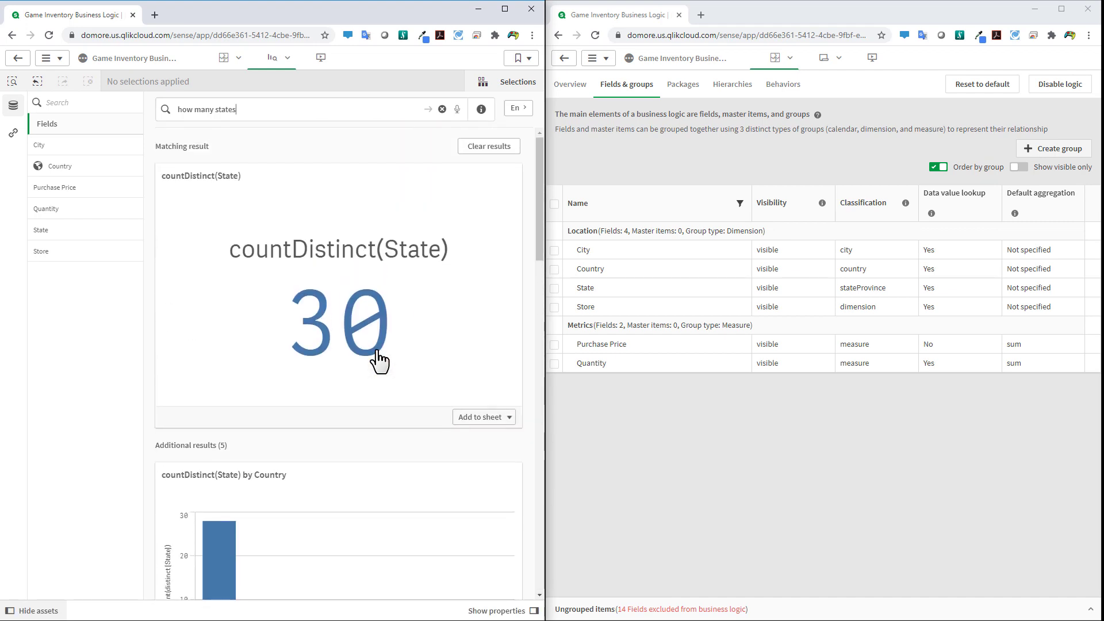
click(458, 111)
Start a new business logic group named Properties with the Dimension group type.
click(1058, 151)
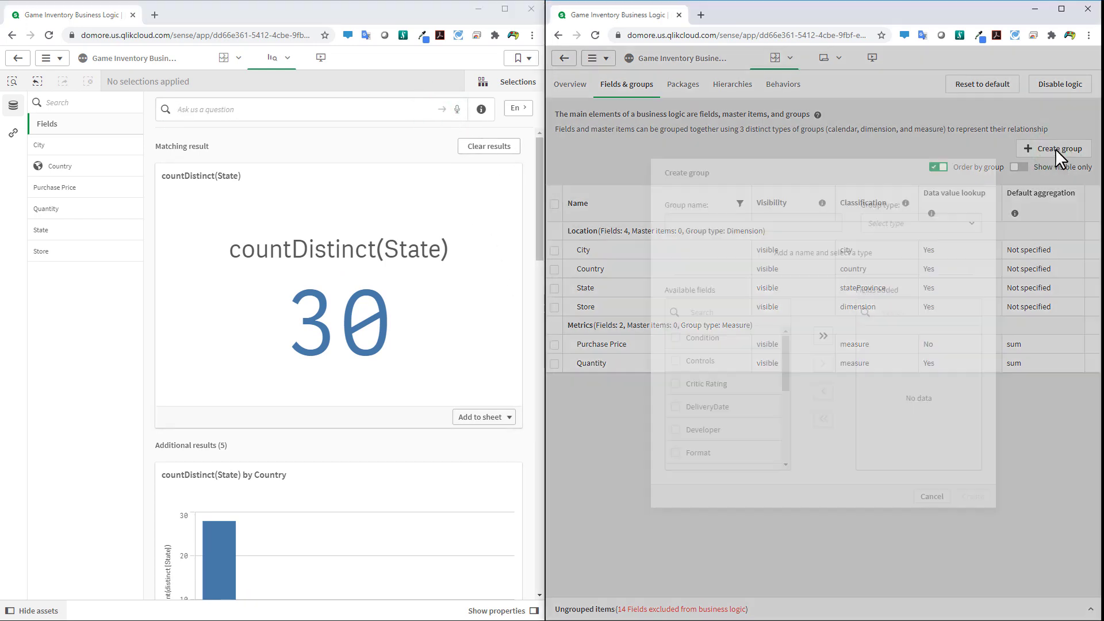
click(709, 221)
text(Proper)
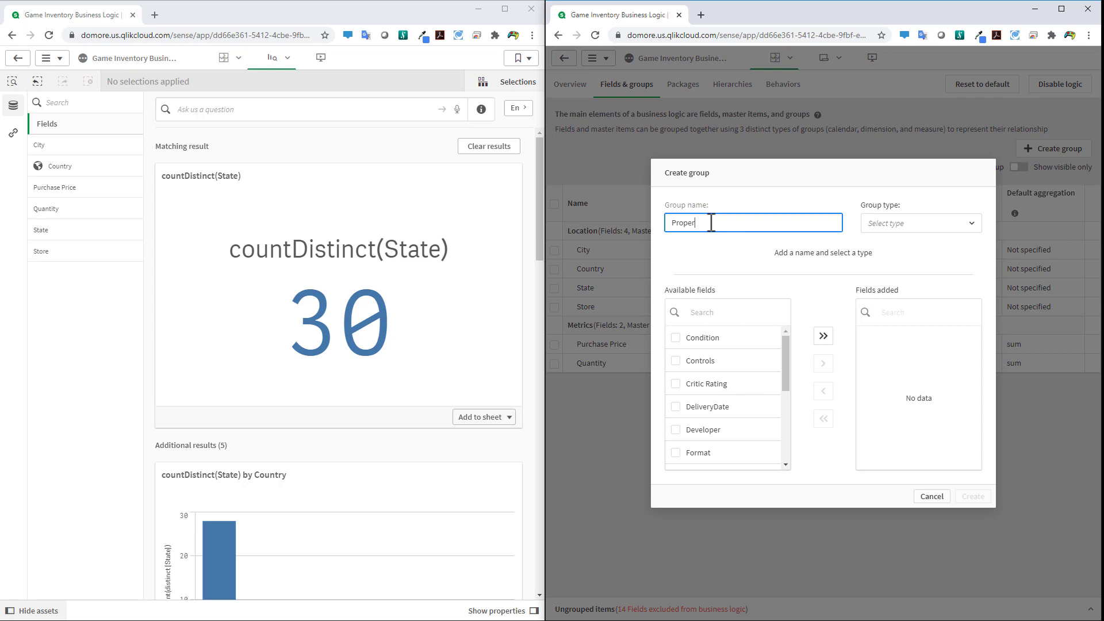
text(ties)
click(960, 230)
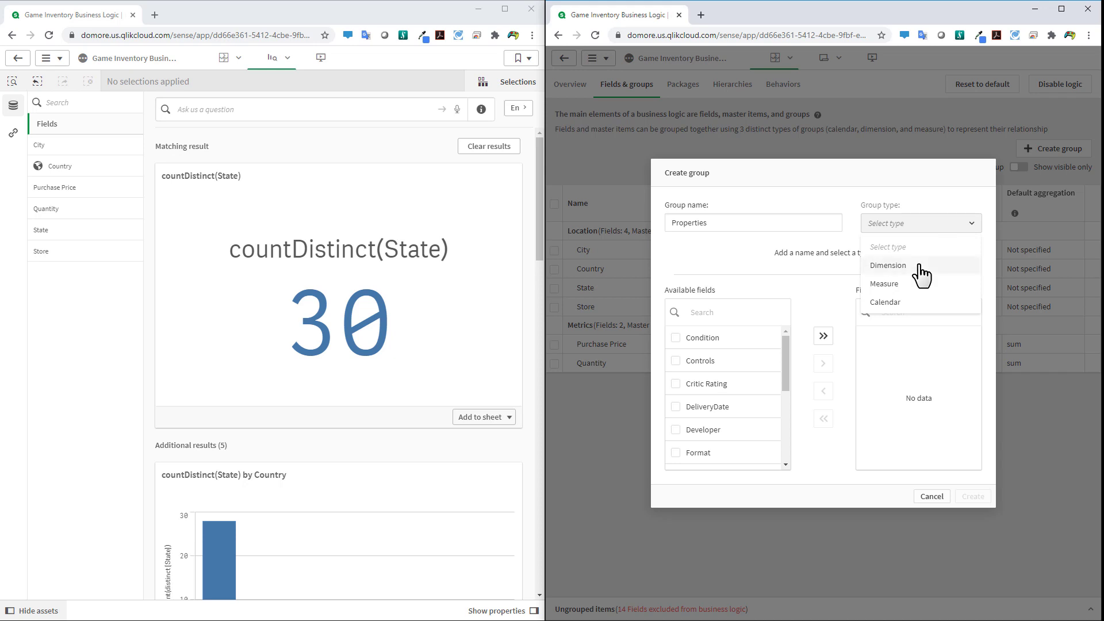
click(888, 266)
Add the Condition, Controls and Critic Rating fields to the Properties group.
click(675, 343)
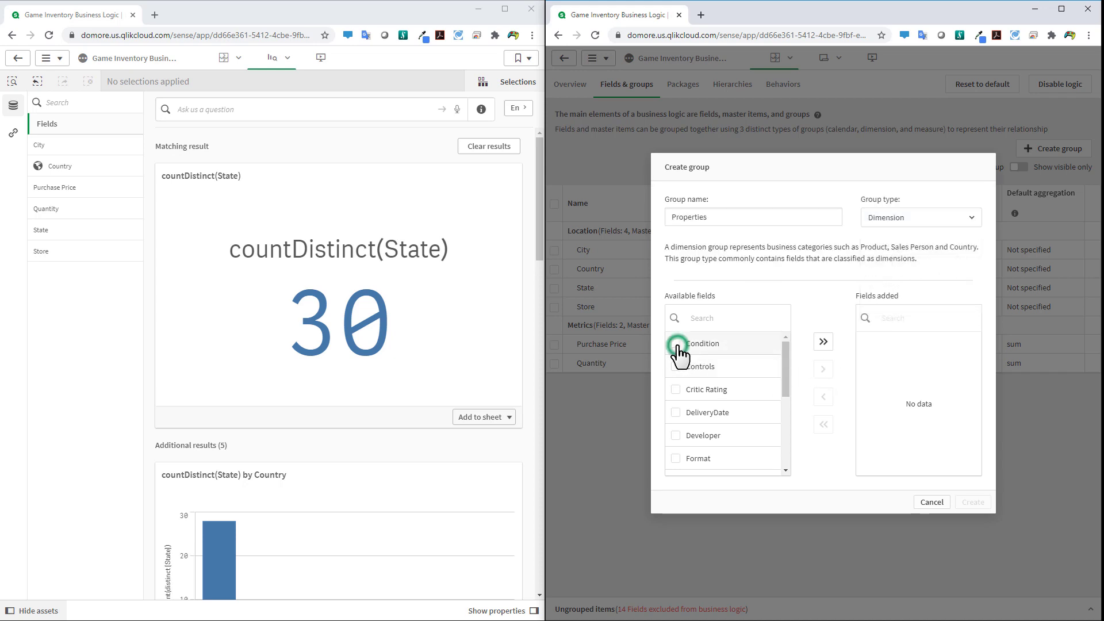
click(824, 371)
click(676, 343)
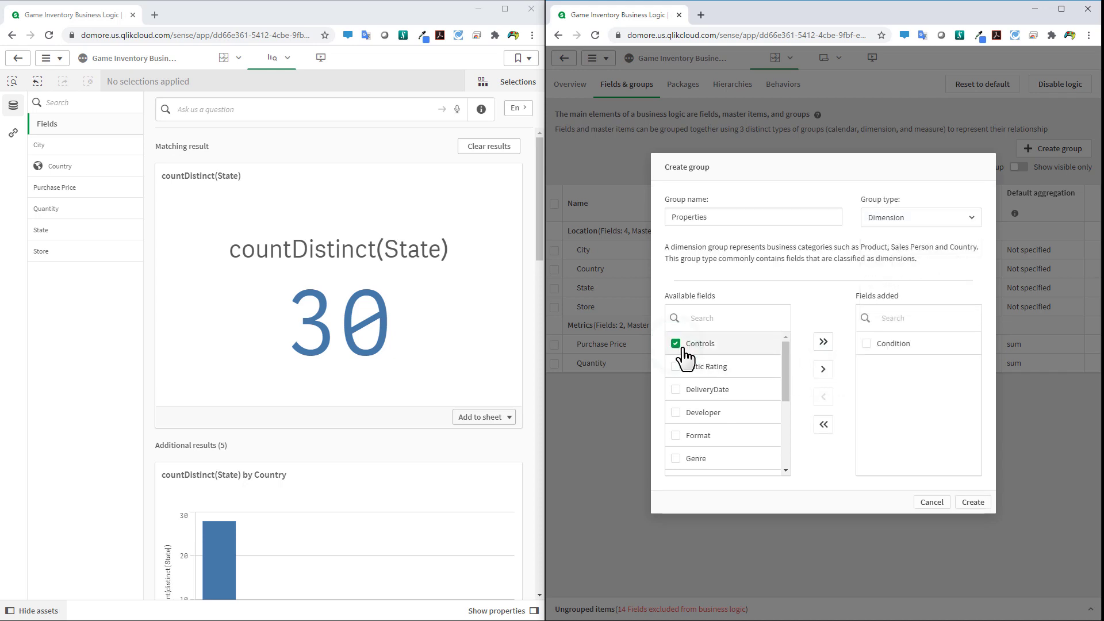
click(823, 371)
click(677, 345)
click(823, 370)
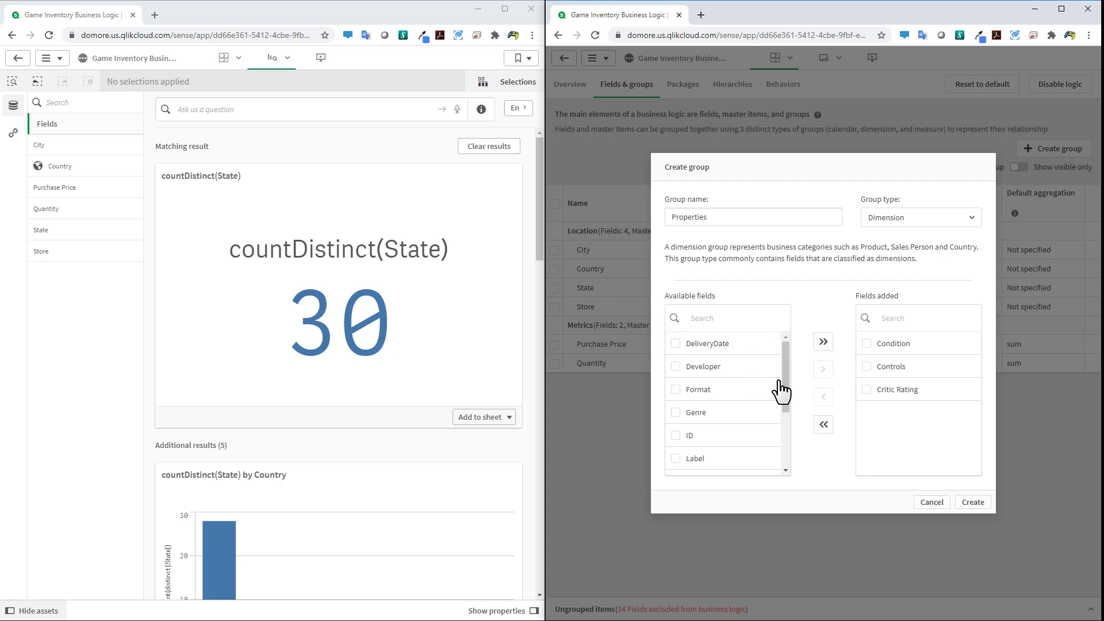
Add the Developer, Format, Genre, Platform and Type fields to the Properties group.
click(676, 367)
click(824, 370)
click(674, 368)
click(824, 370)
click(675, 366)
click(823, 370)
click(676, 412)
click(822, 371)
click(676, 459)
click(824, 373)
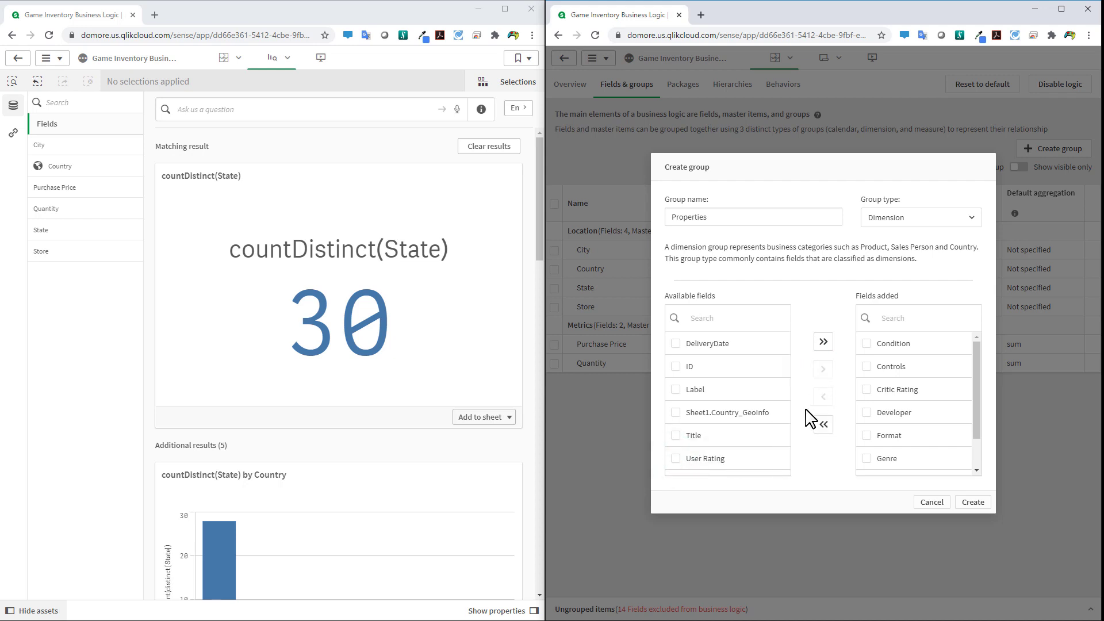
Add the Title field to the Properties group and create the group.
click(676, 436)
click(823, 371)
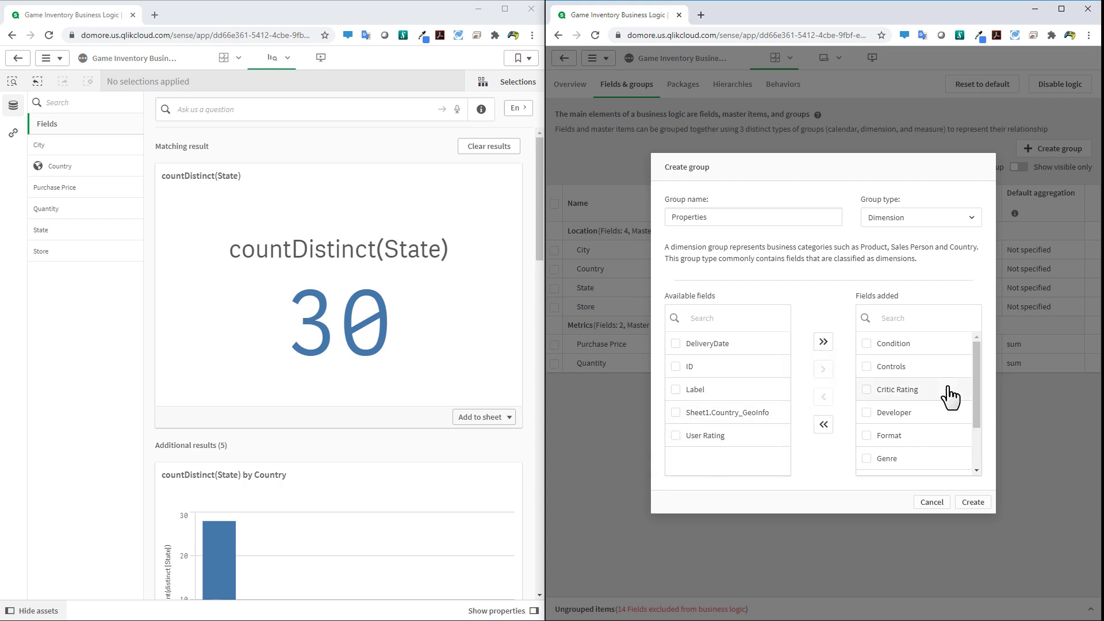
click(972, 501)
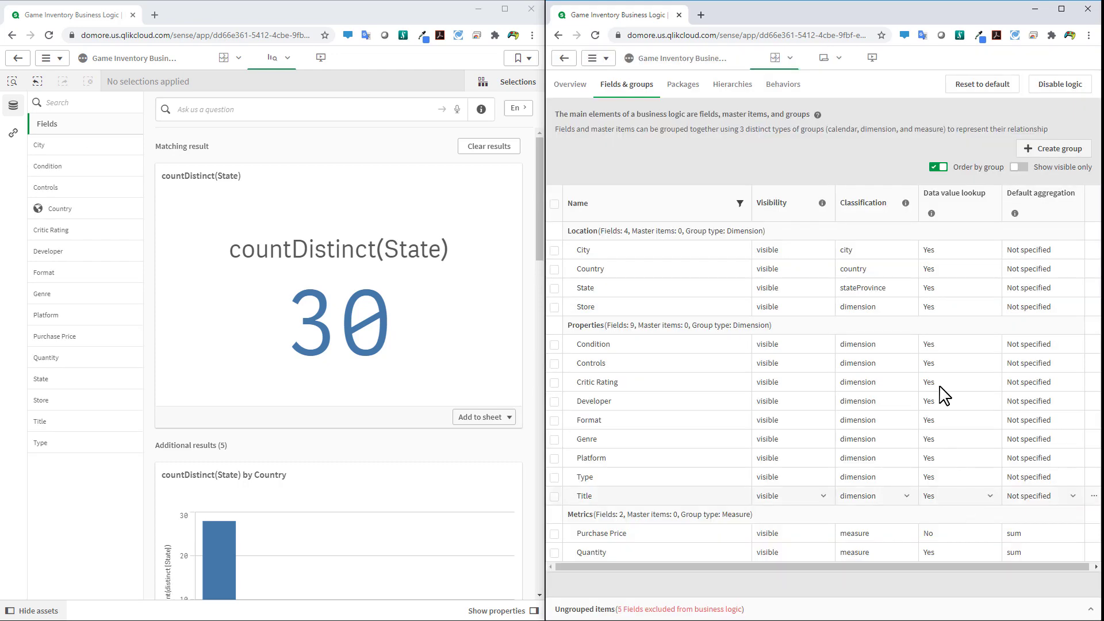
Create a Calendar group named Time containing the DeliveryDate field.
click(1029, 151)
click(795, 230)
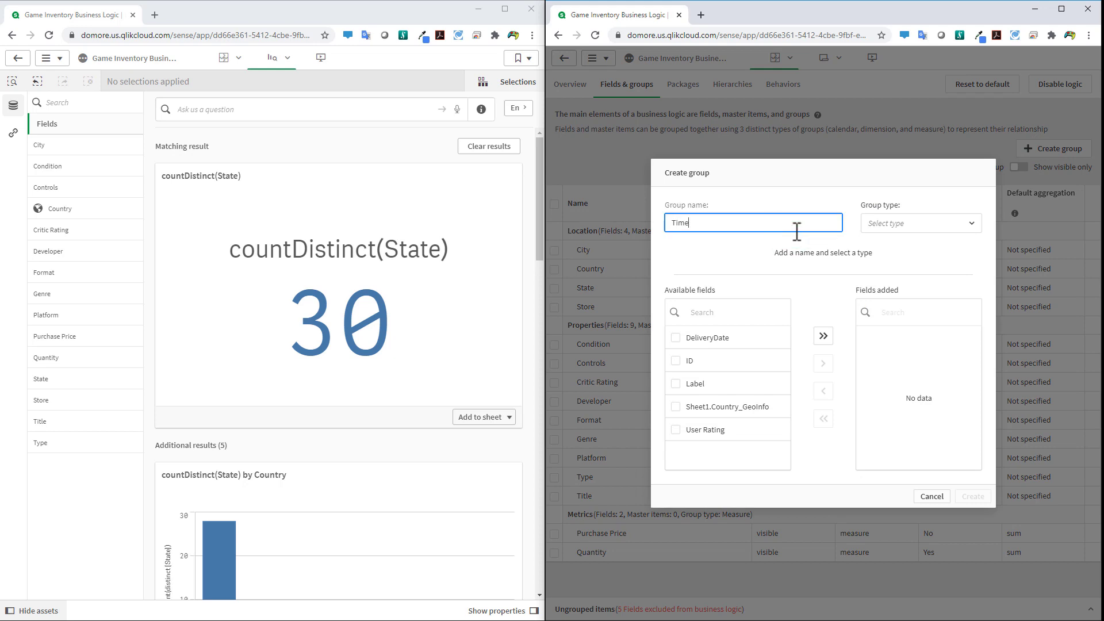
click(897, 224)
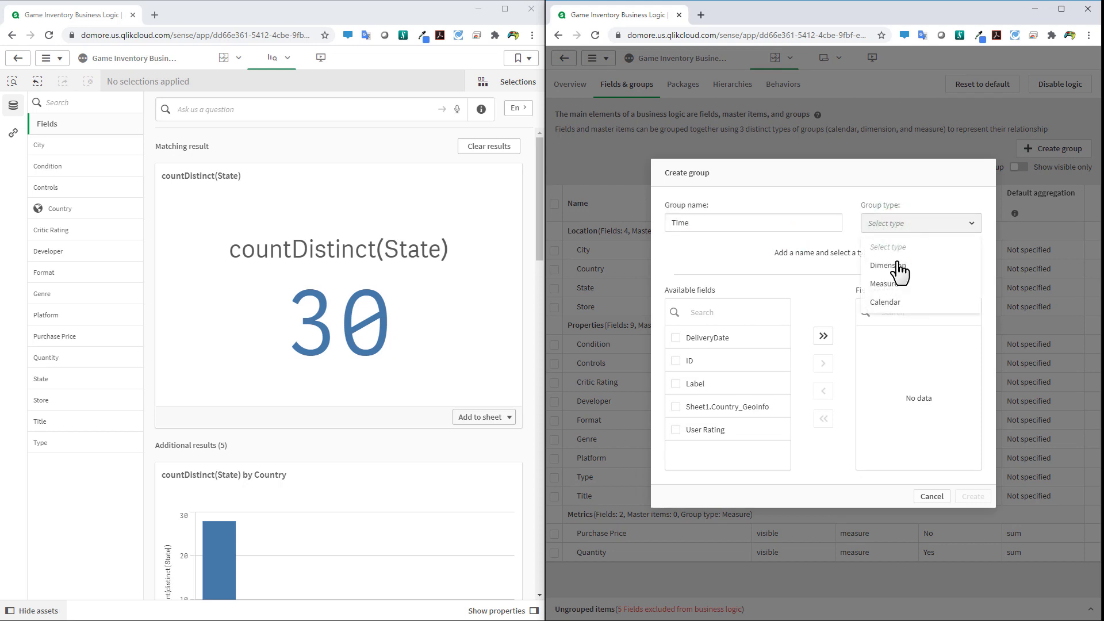
click(898, 307)
click(676, 344)
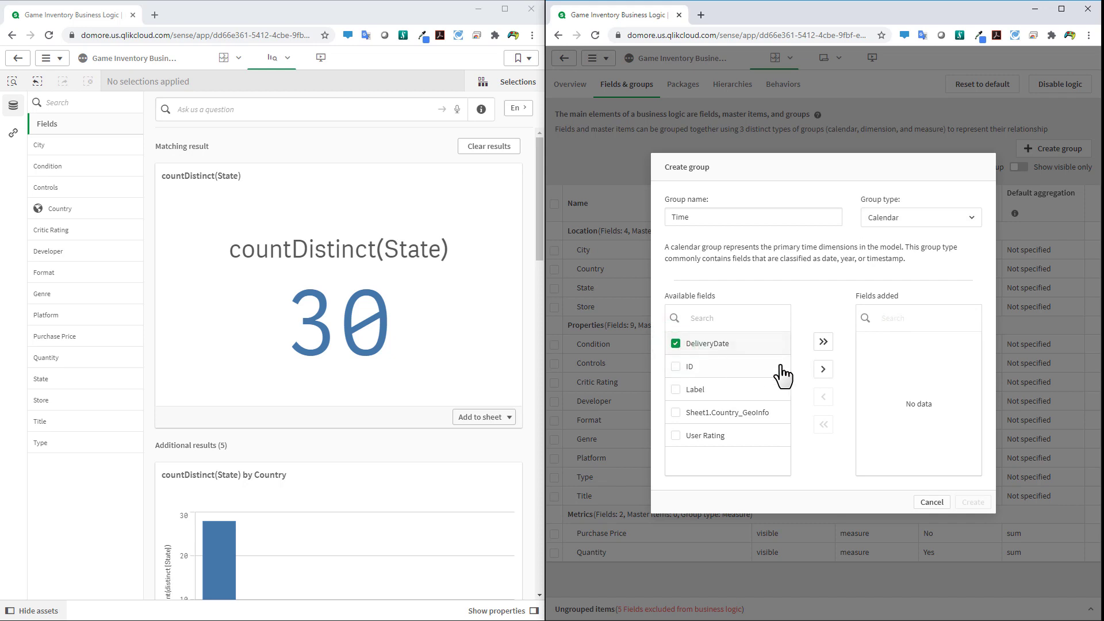
click(824, 370)
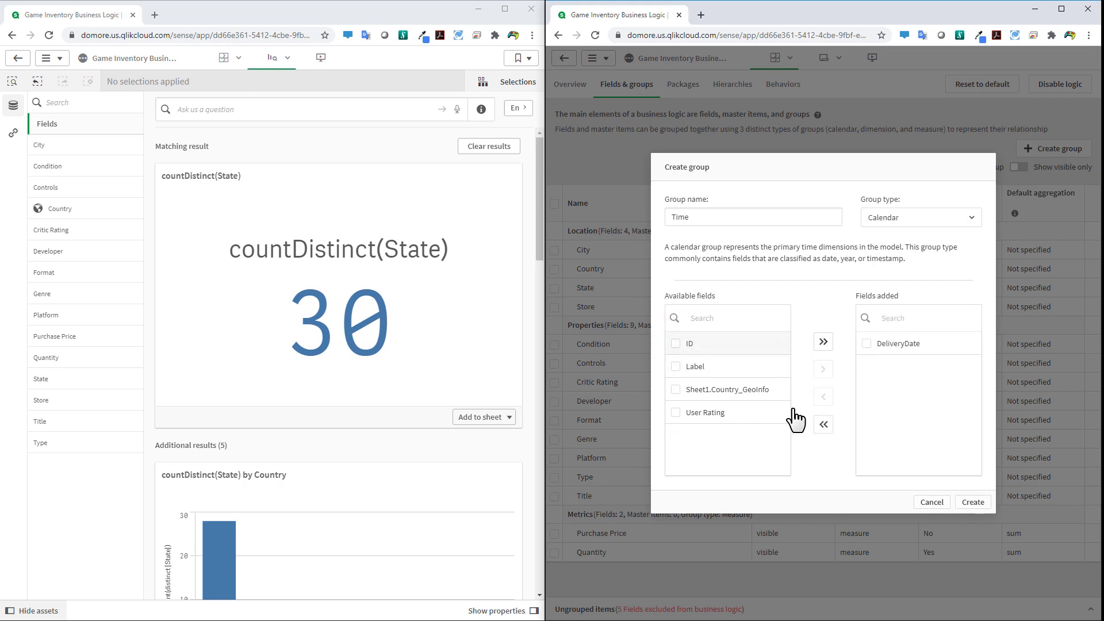
click(973, 503)
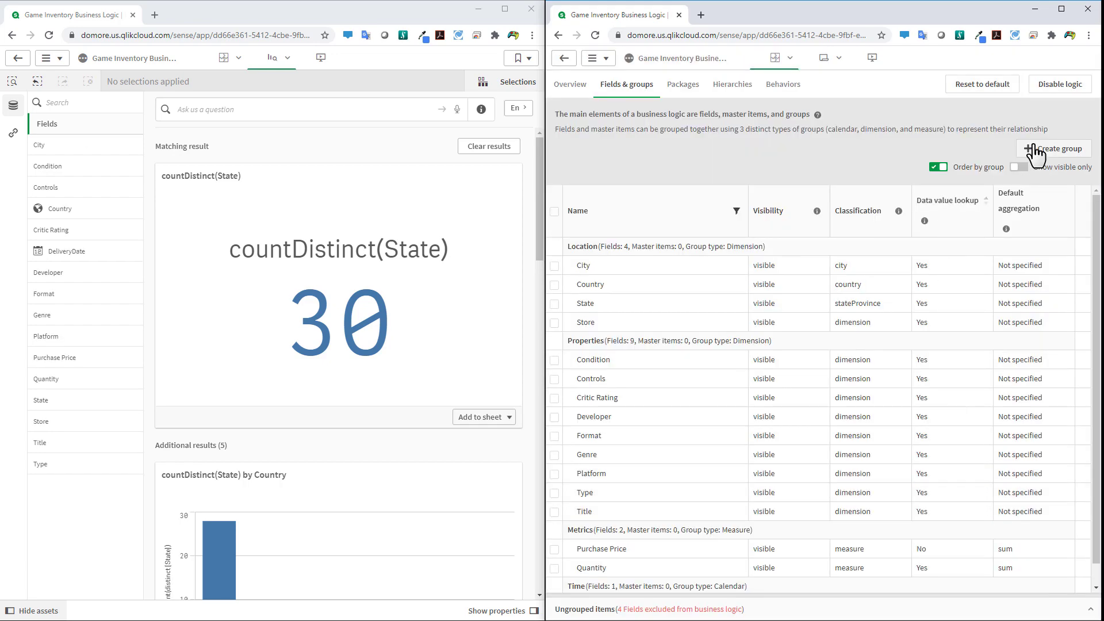
Create a Dimension group named Unkown containing the ID, Label and User Rating fields.
click(1037, 147)
click(789, 227)
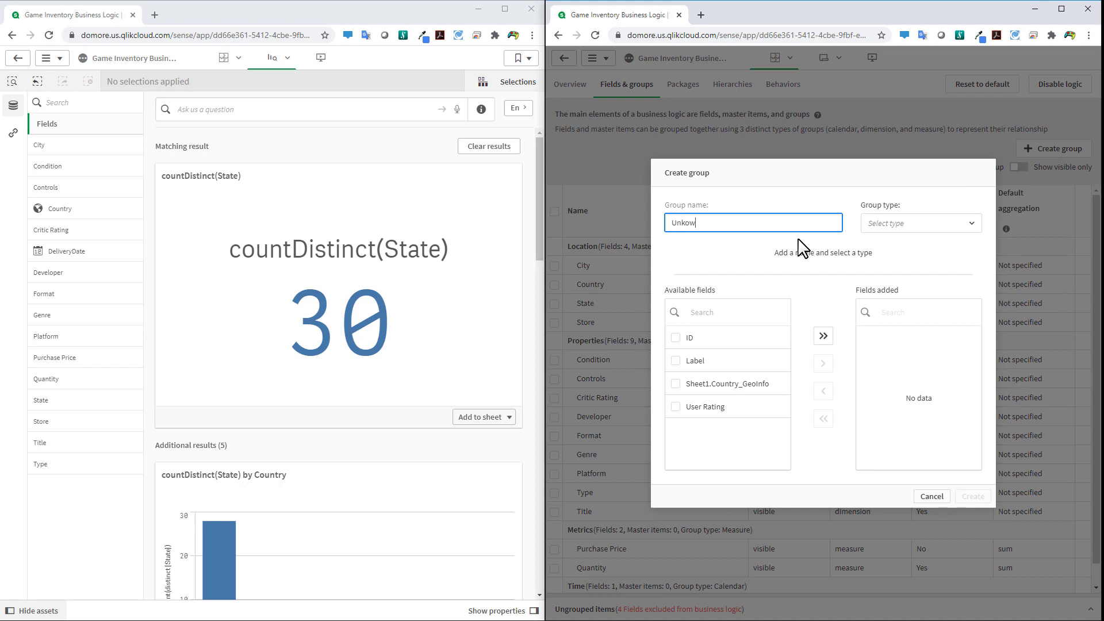
click(920, 223)
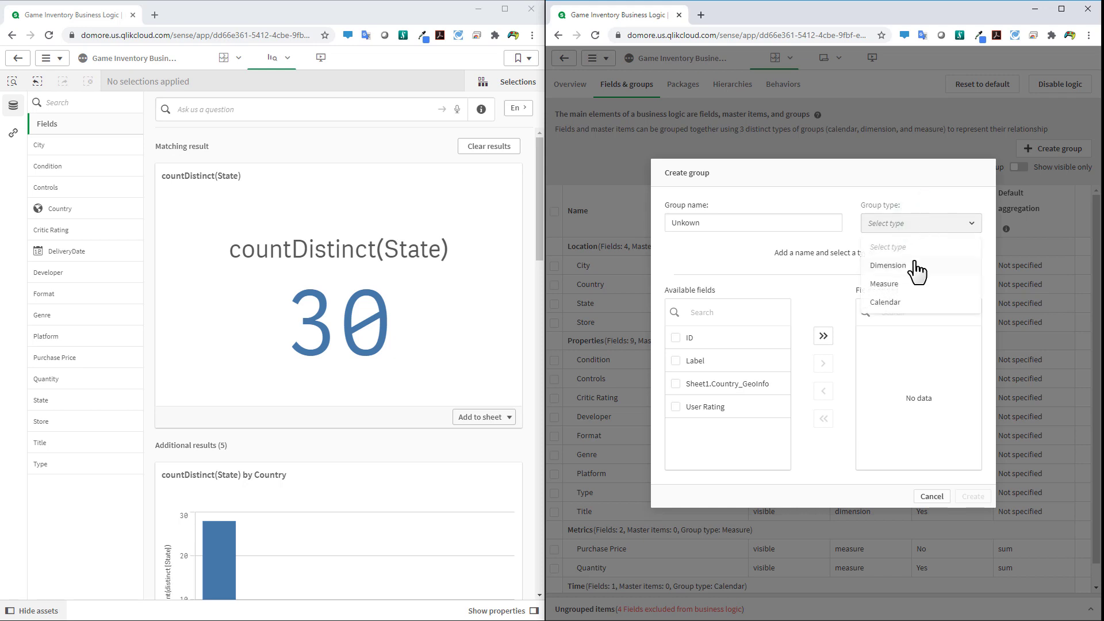
click(913, 263)
click(676, 347)
click(676, 366)
click(676, 412)
click(824, 369)
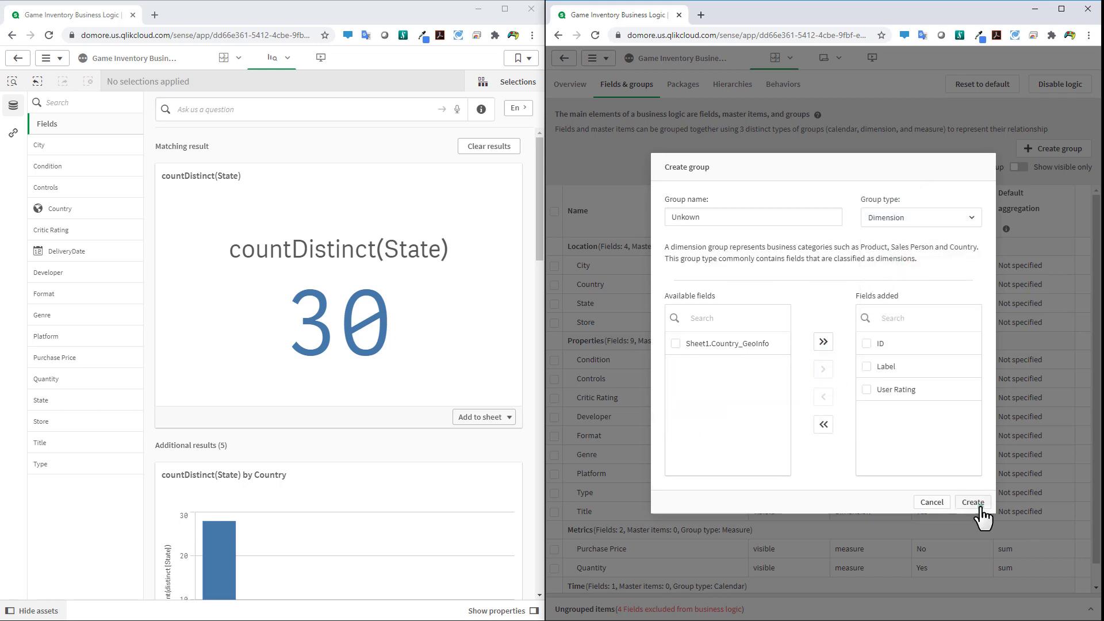
click(980, 505)
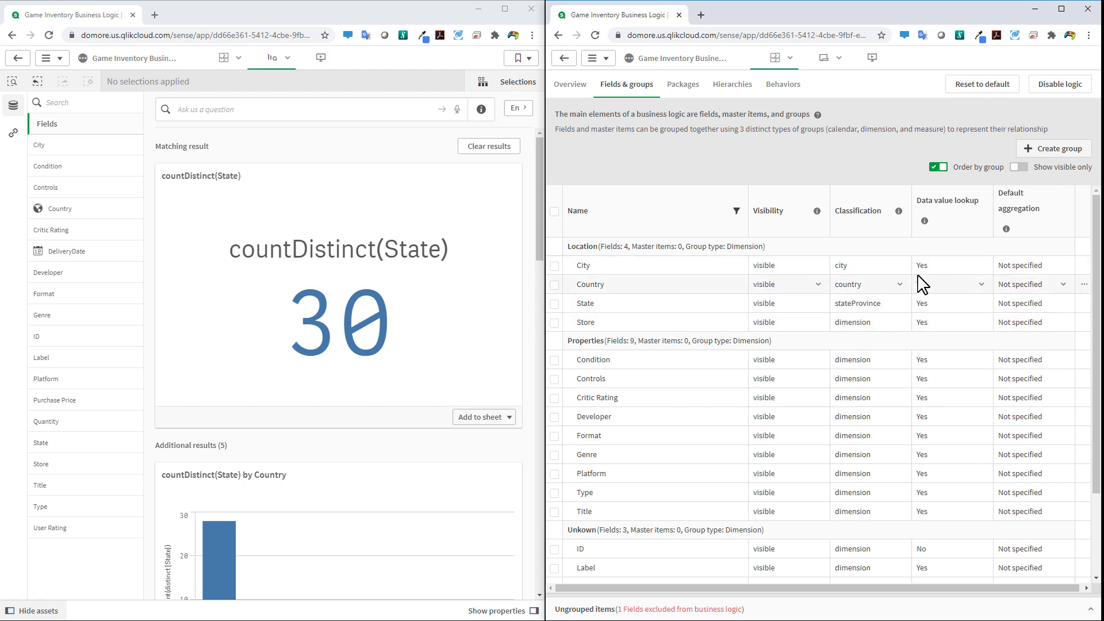
Examine the classification options available for the City field in the Location group.
click(900, 274)
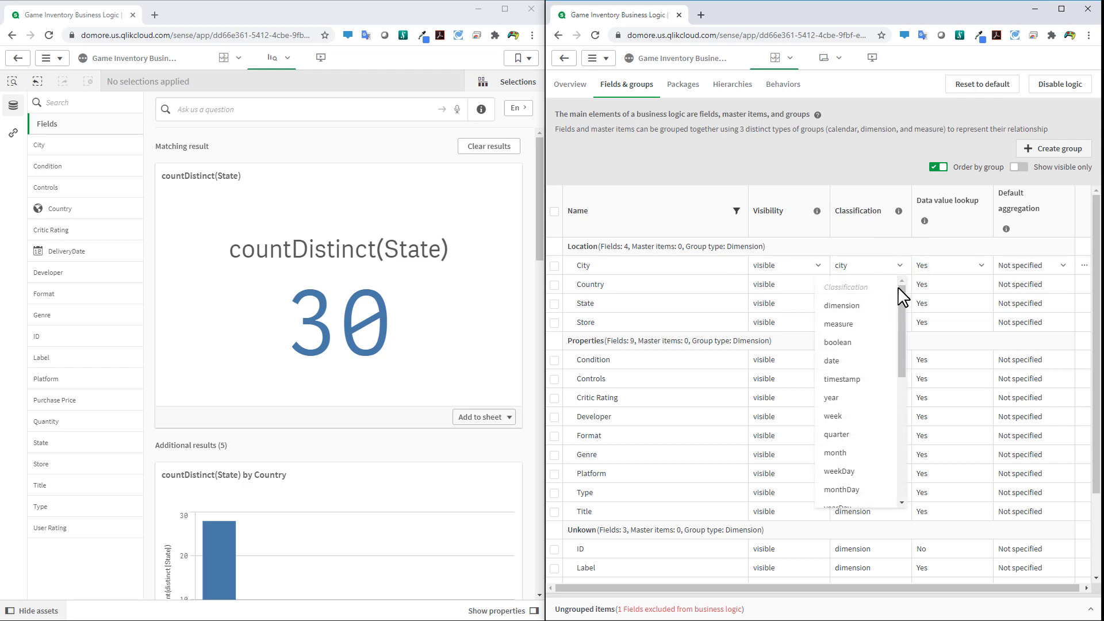
drag(899, 293, 900, 245)
click(902, 247)
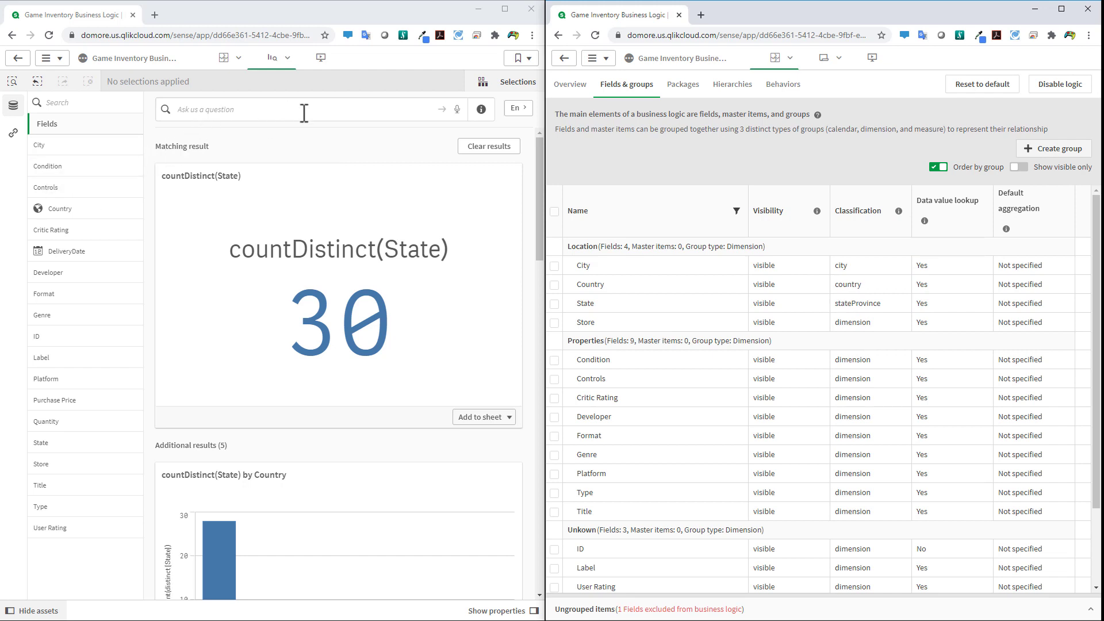
Generate insights for the Country and City fields together.
click(77, 214)
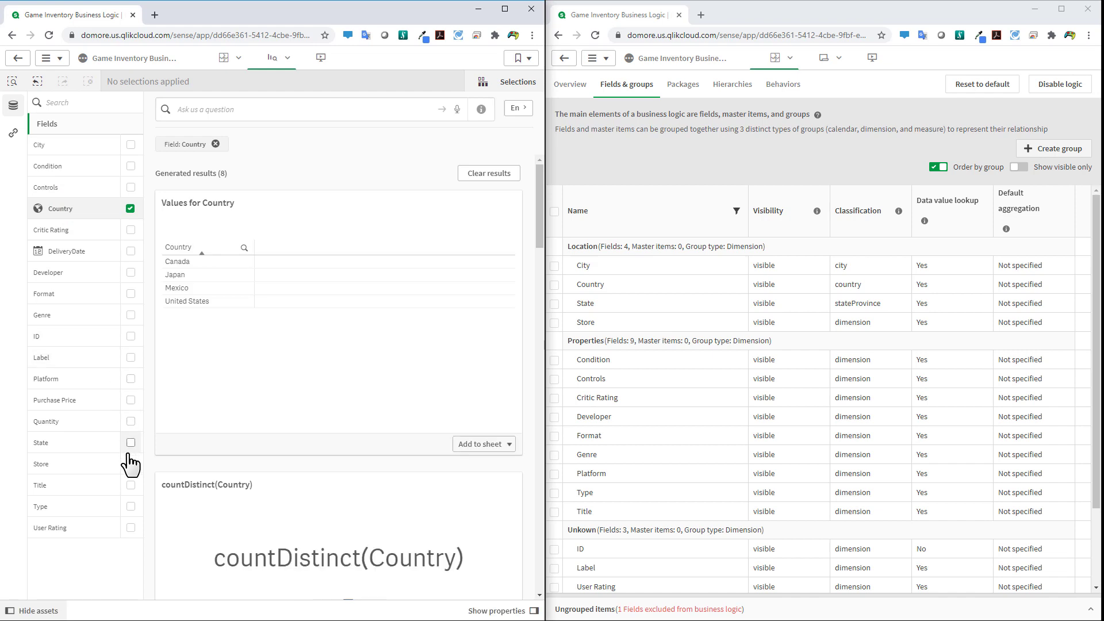
click(131, 147)
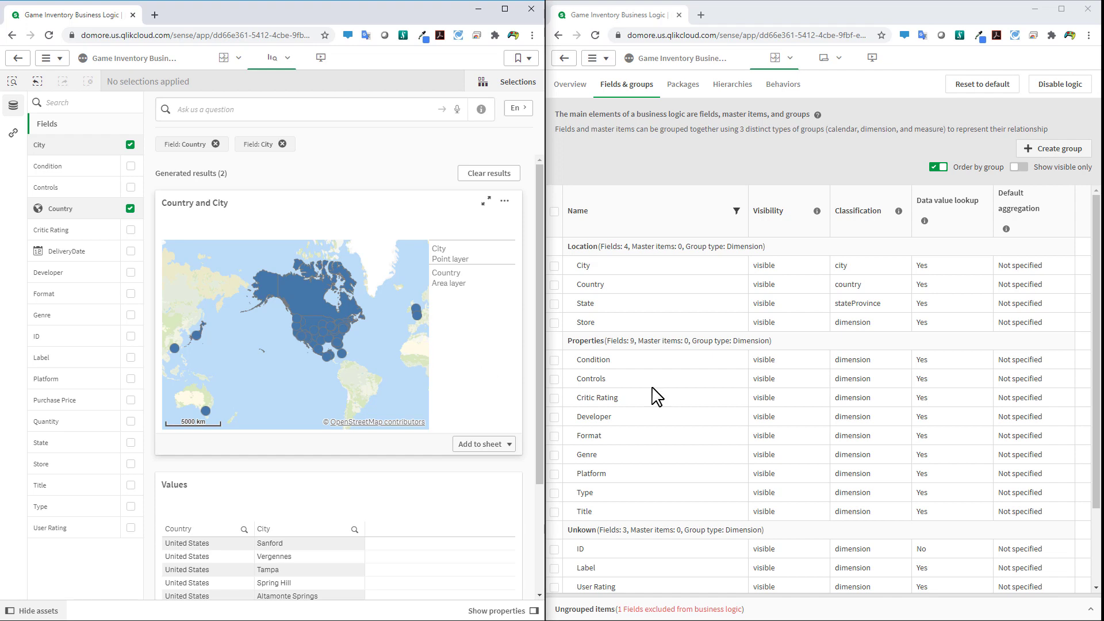
Change the classification of the City and Country fields to dimension.
click(894, 268)
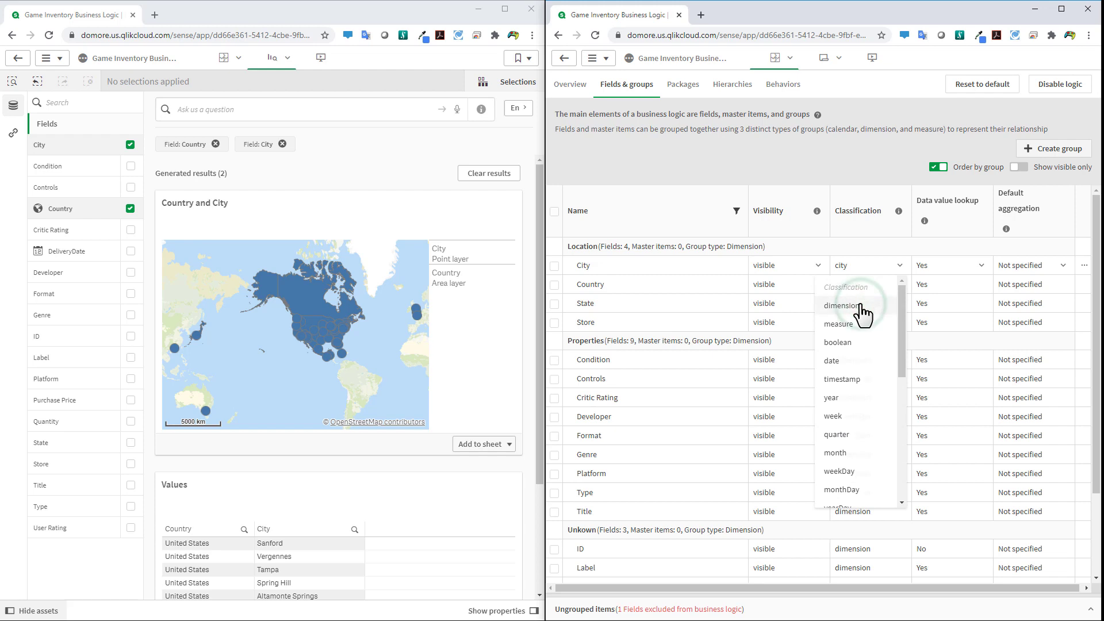
click(863, 307)
click(897, 286)
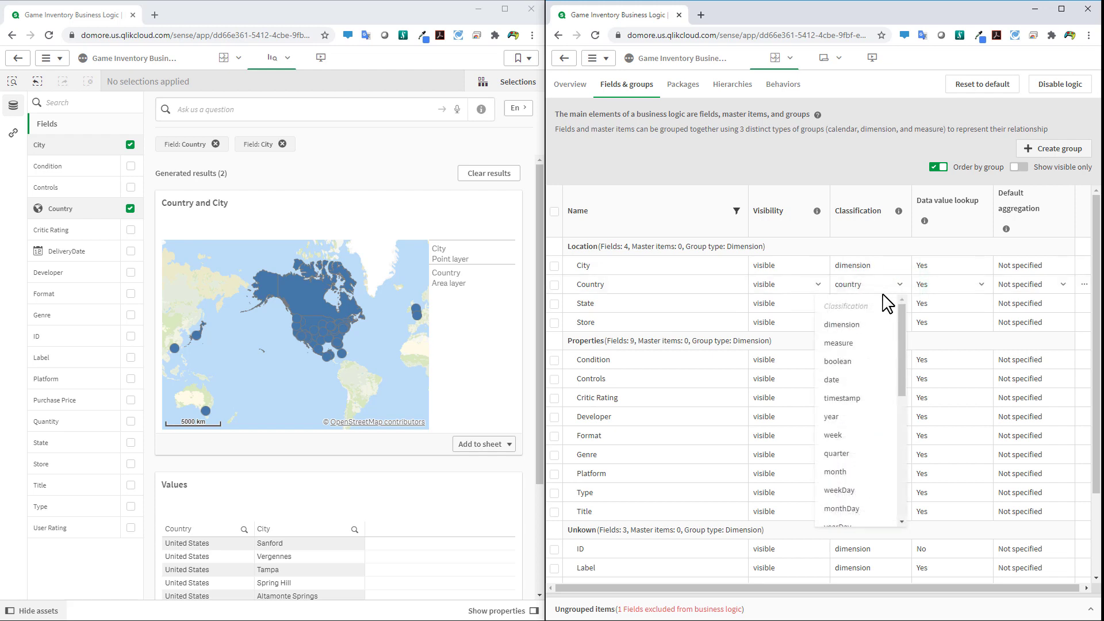
click(852, 326)
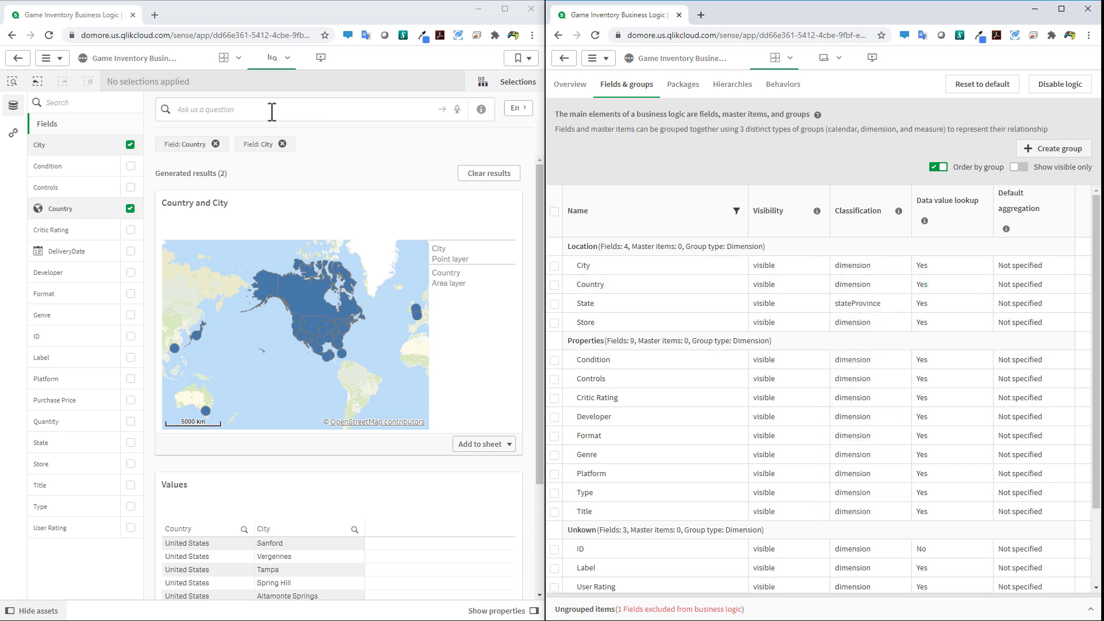
Restart the insights page and generate new insights for the City and Country fields.
click(232, 63)
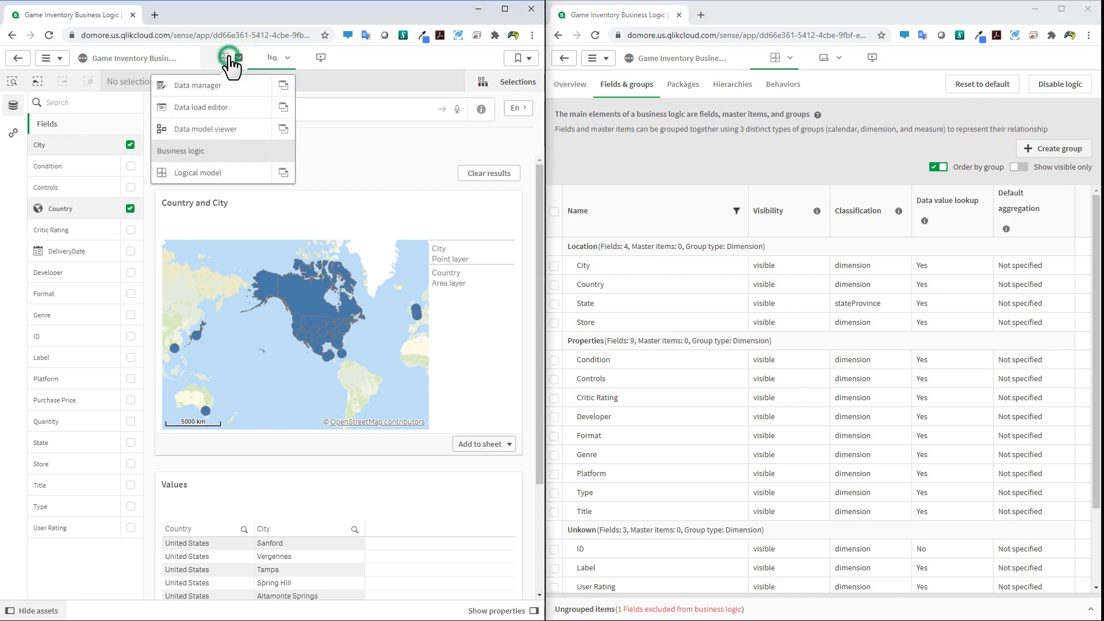
click(275, 63)
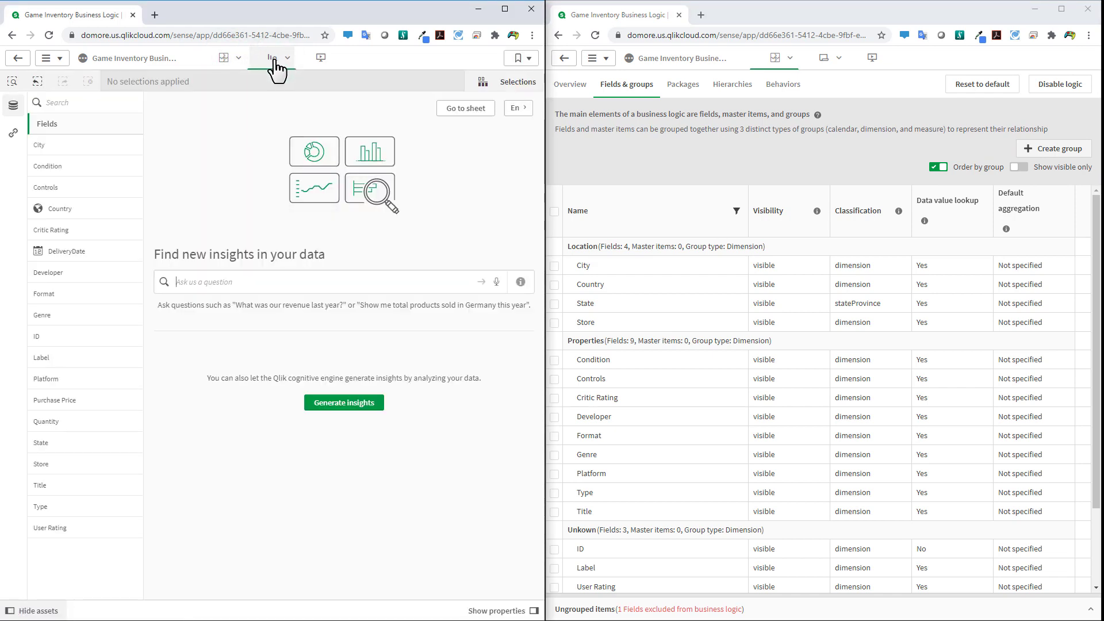
click(130, 144)
click(130, 209)
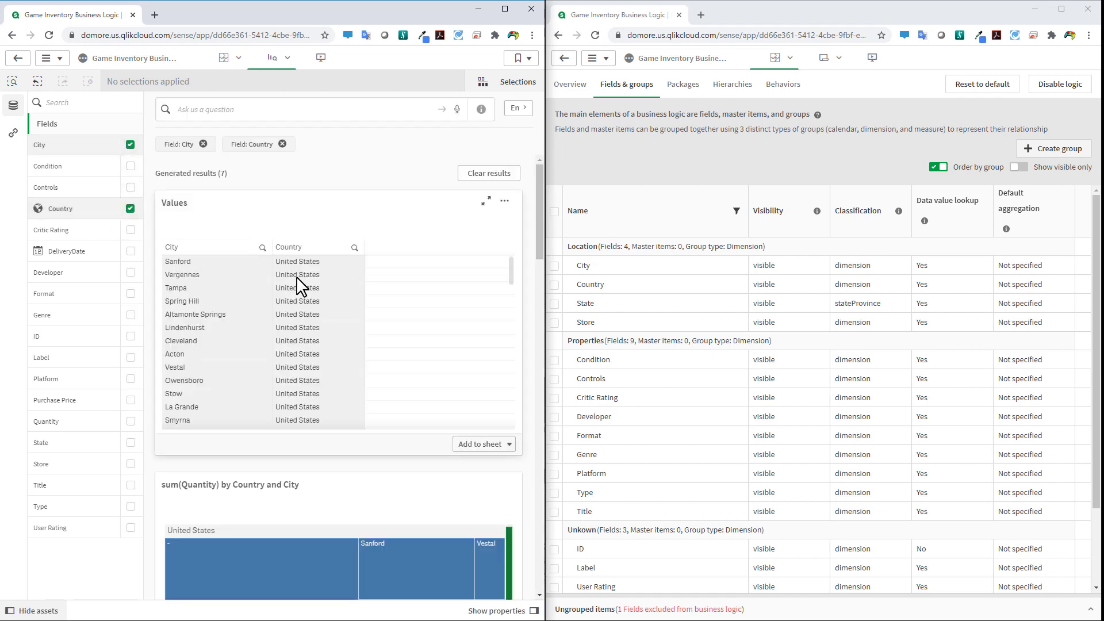
Examine the City and Country values table and the other generated charts down to the Quantity and Purchase Price comparison.
scroll(356, 287, down, 3)
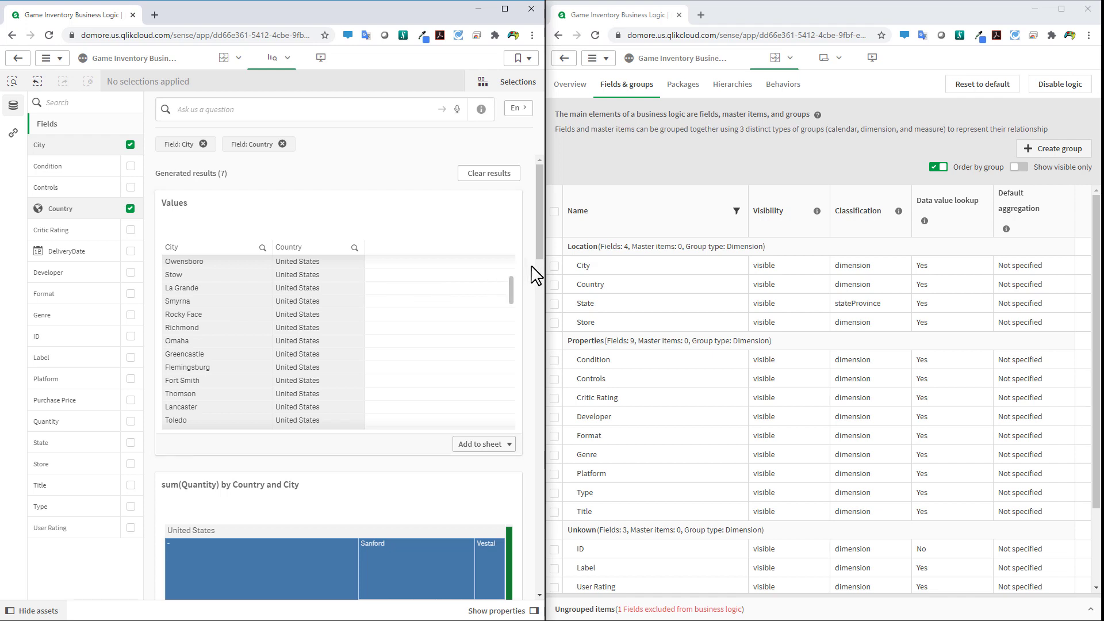
scroll(531, 266, down, 6)
scroll(538, 267, down, 7)
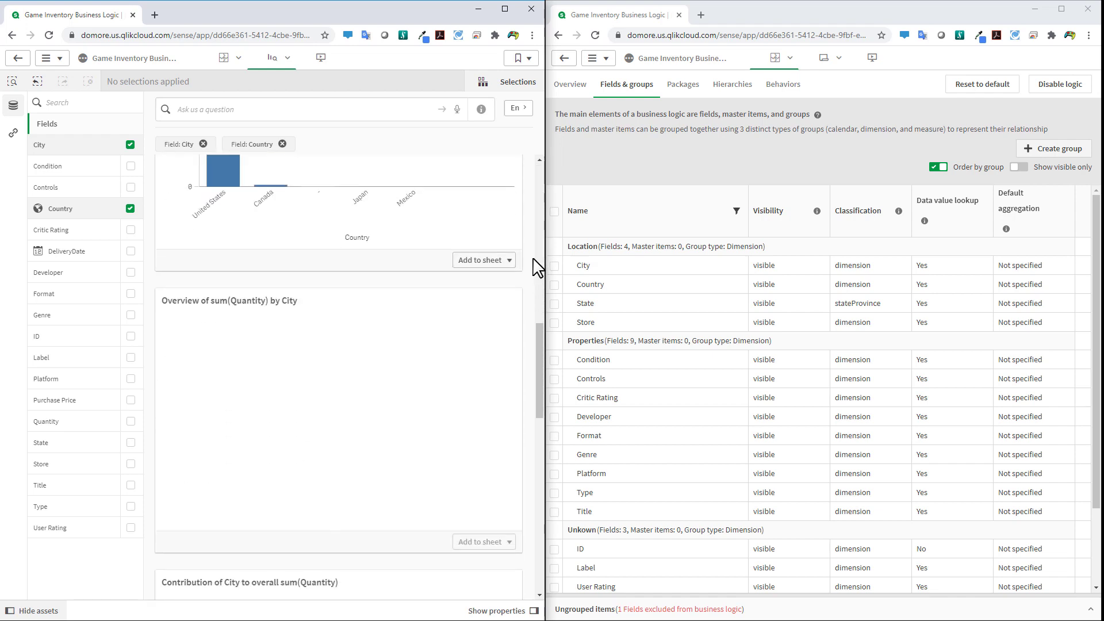
scroll(535, 267, down, 8)
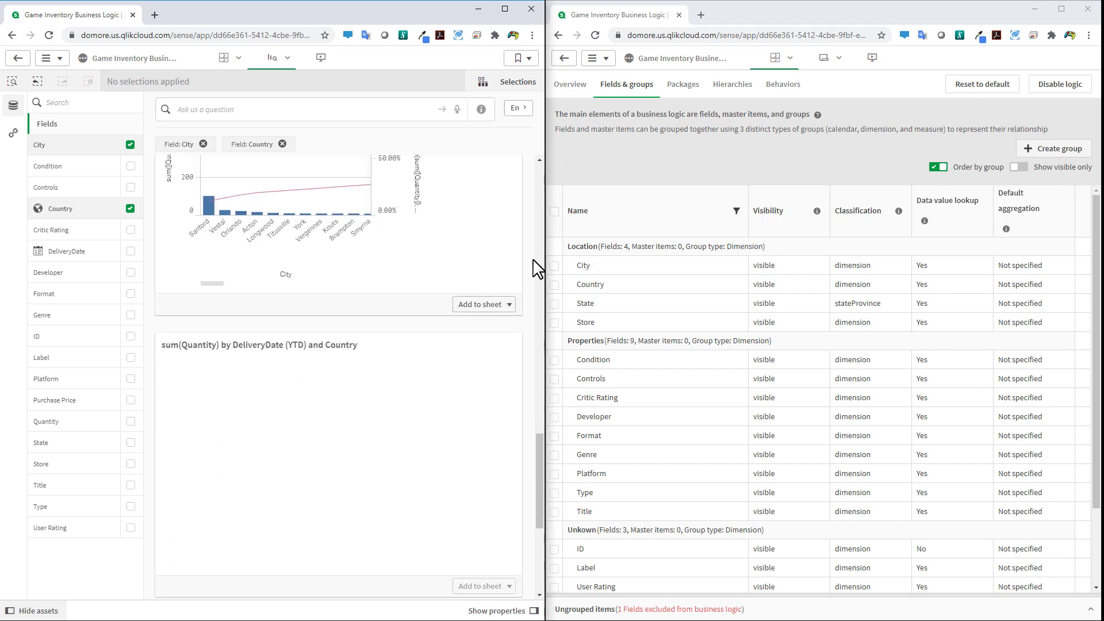
scroll(537, 268, down, 5)
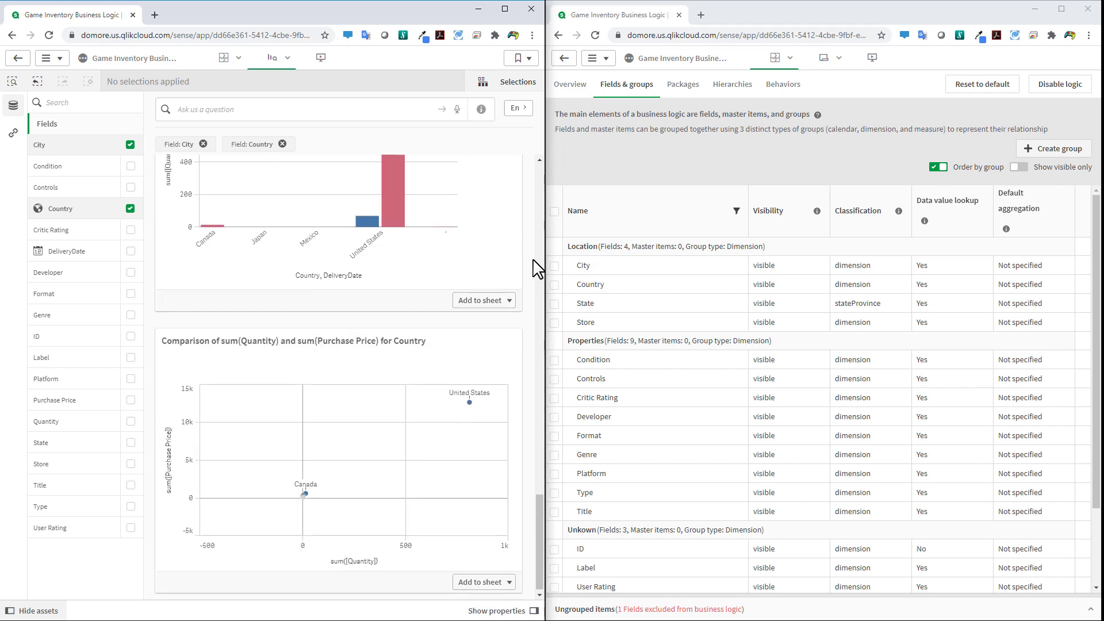
scroll(537, 267, up, 20)
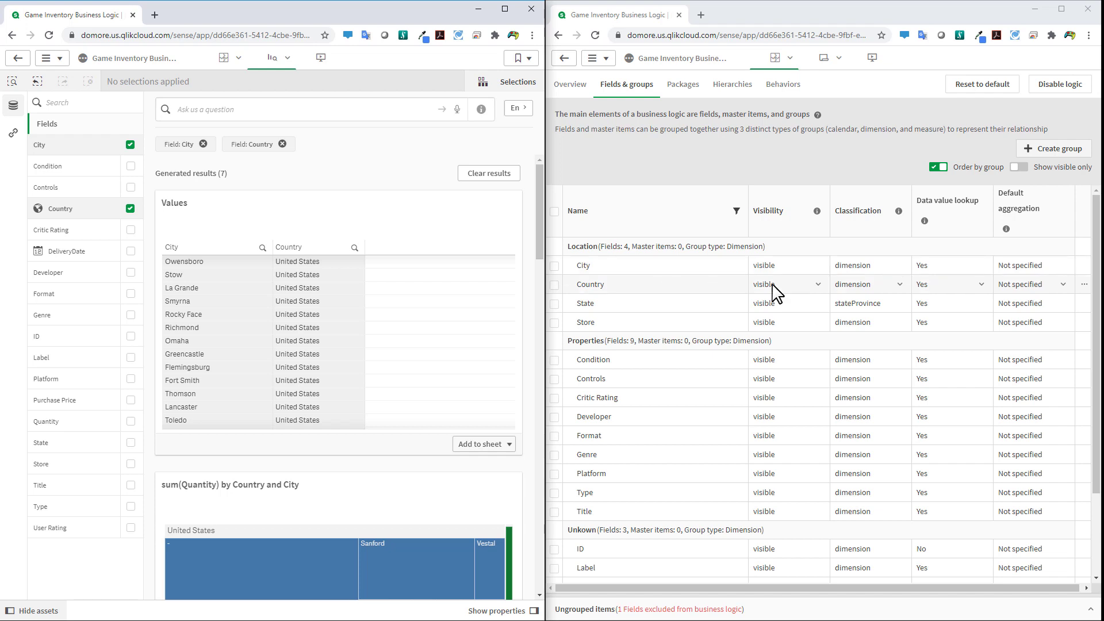
Set the classification of City to city and of Country to country, and clear the generated insight results.
click(898, 267)
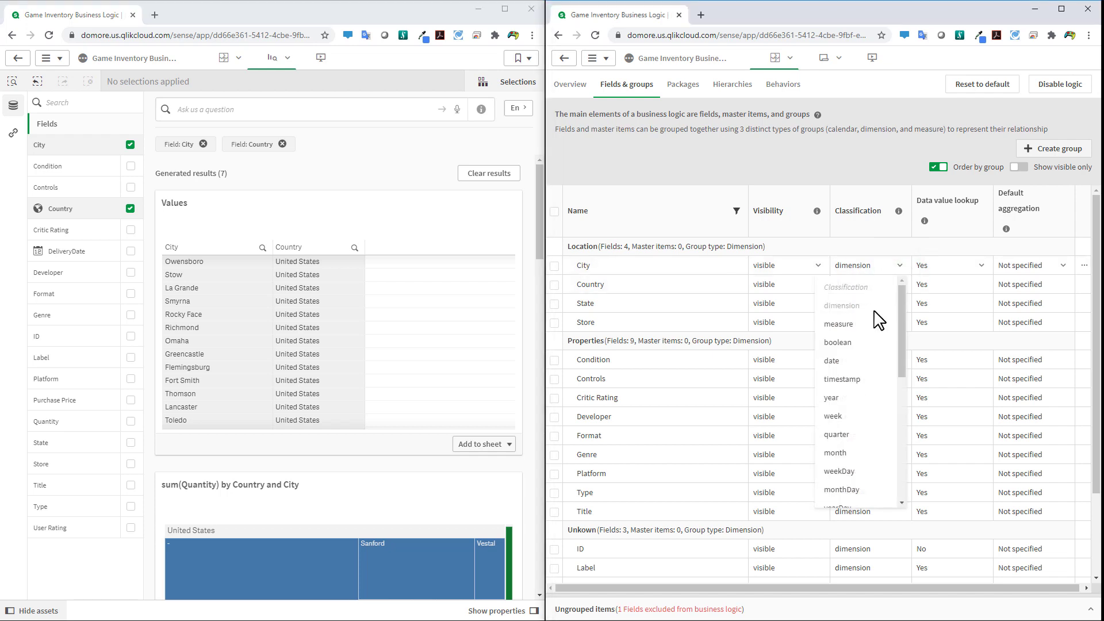
scroll(871, 414, down, 5)
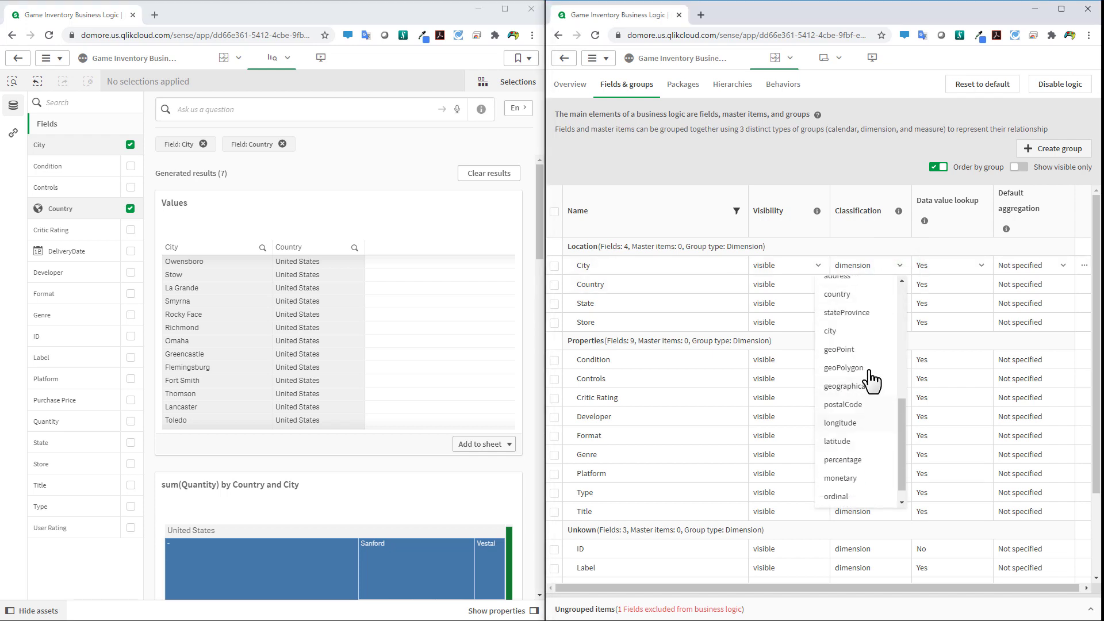
click(880, 315)
click(900, 285)
drag(905, 393, 887, 433)
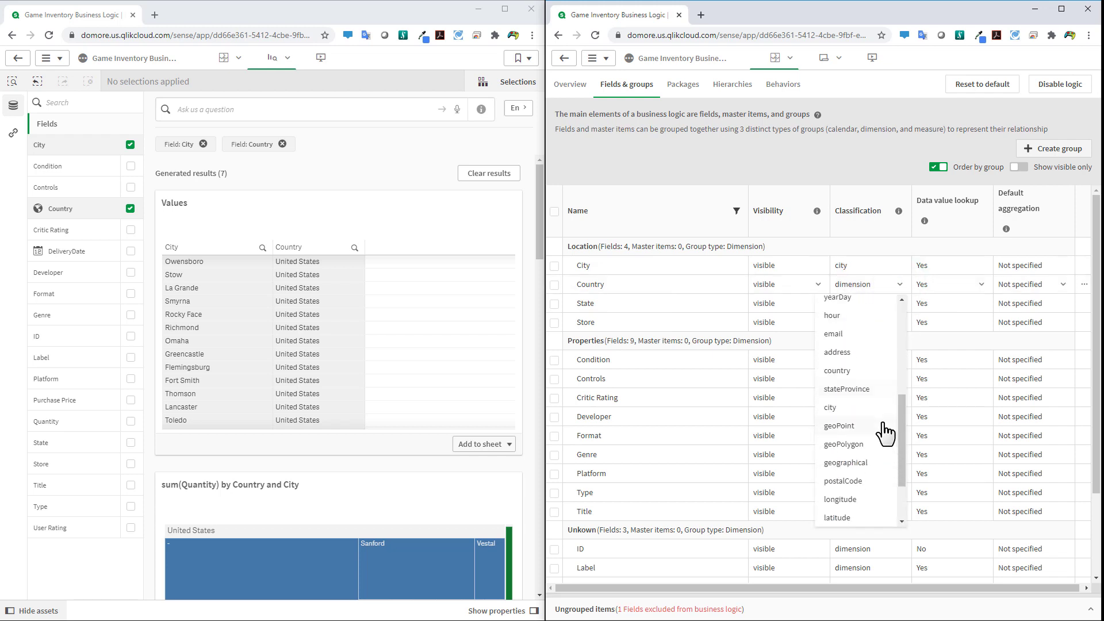
click(863, 382)
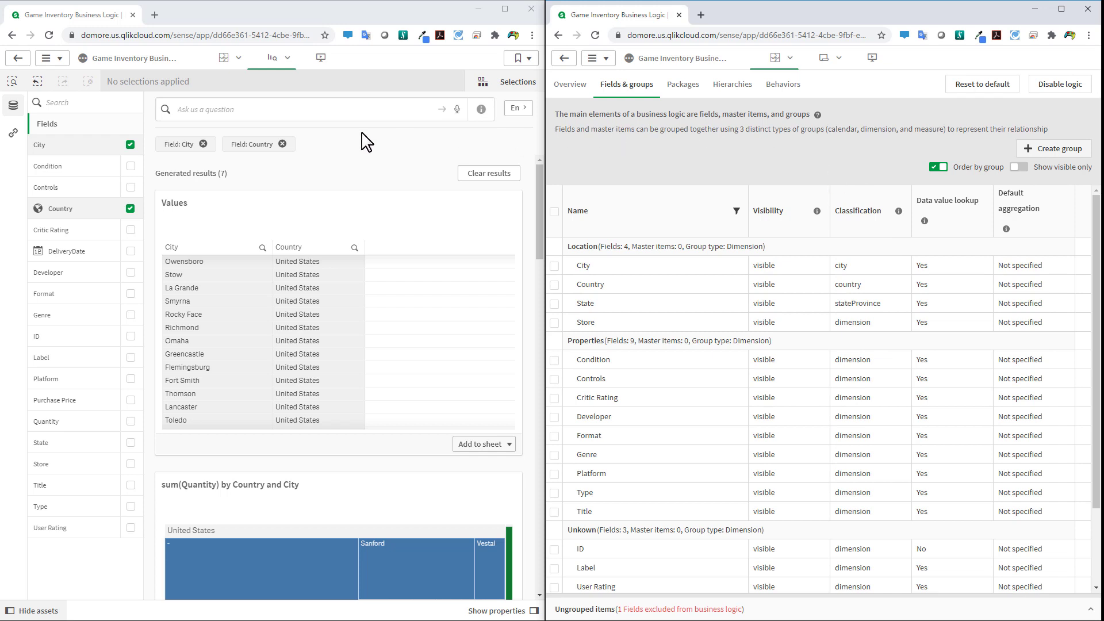
click(487, 173)
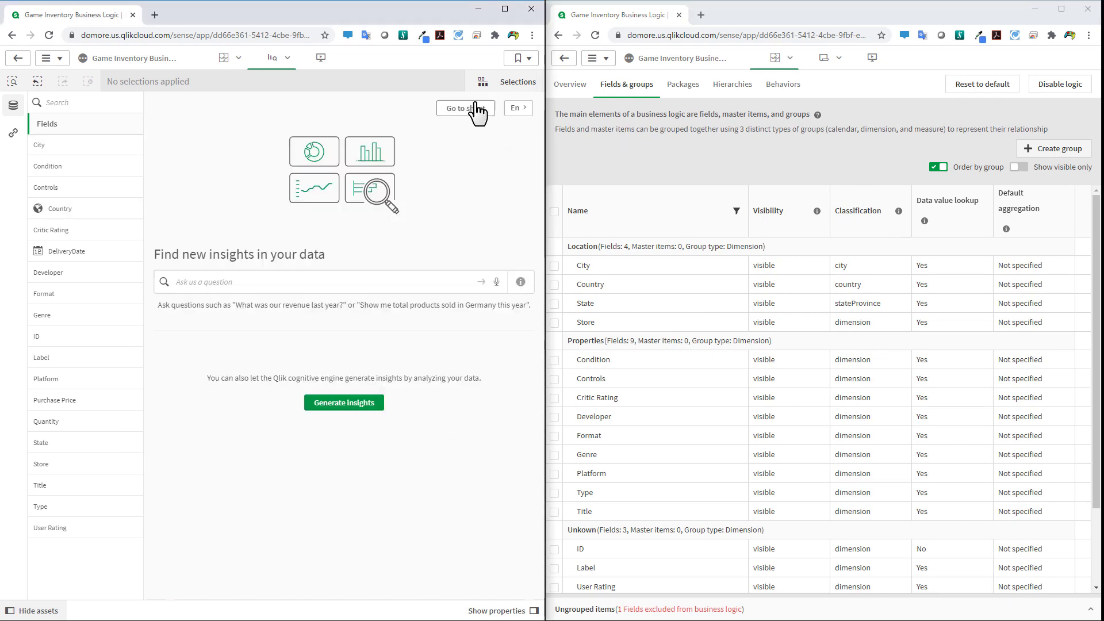
Delete the Time calendar group from the business logic.
scroll(802, 412, down, 2)
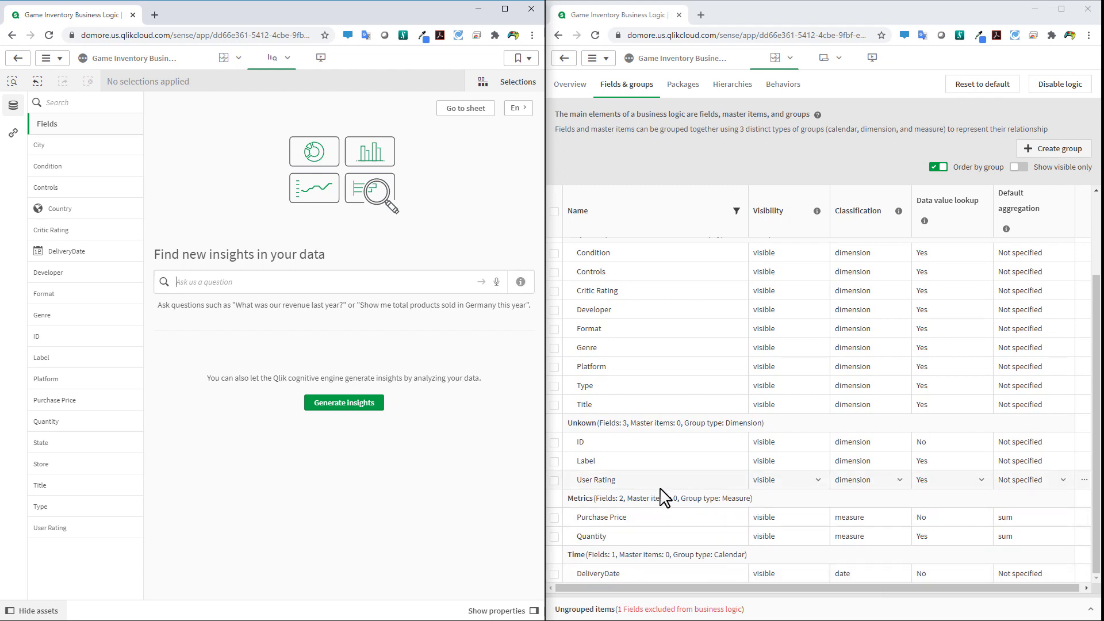
click(1083, 556)
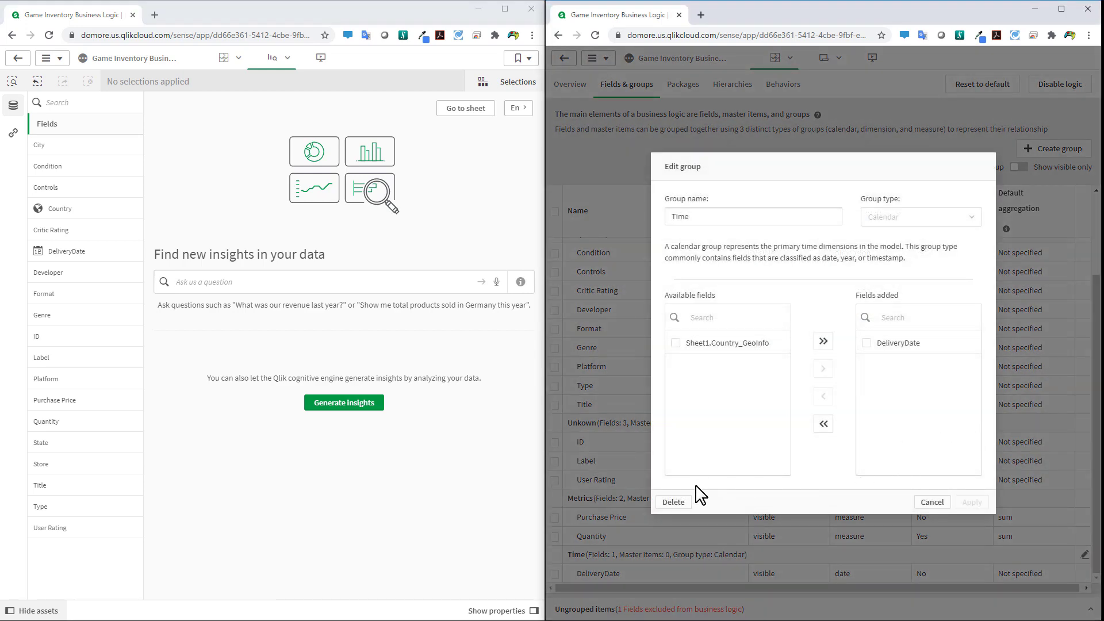
click(675, 505)
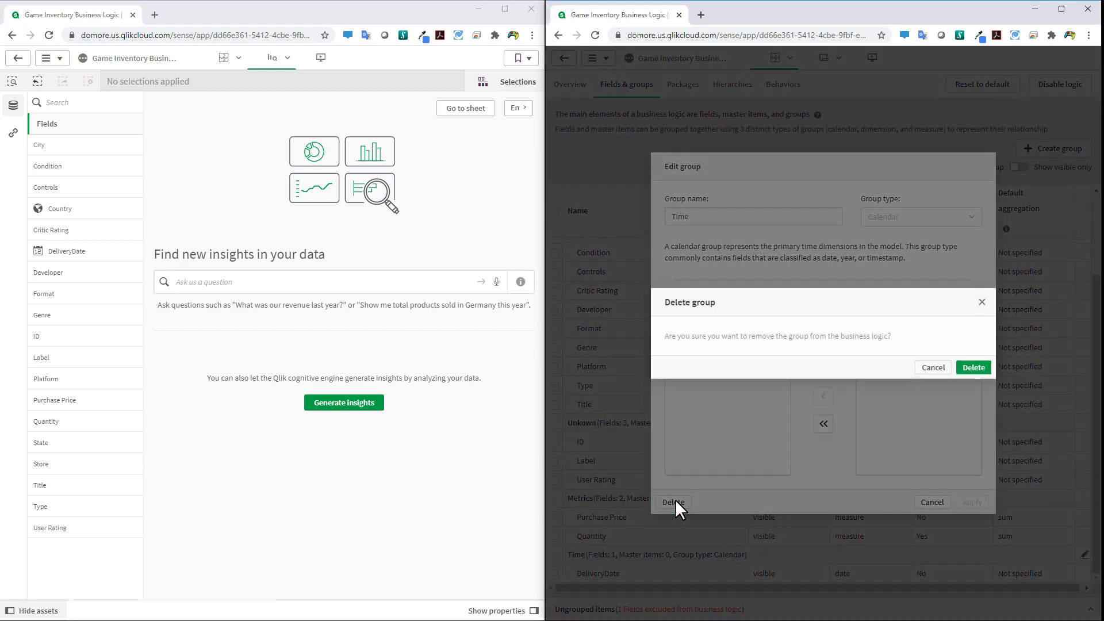
click(971, 368)
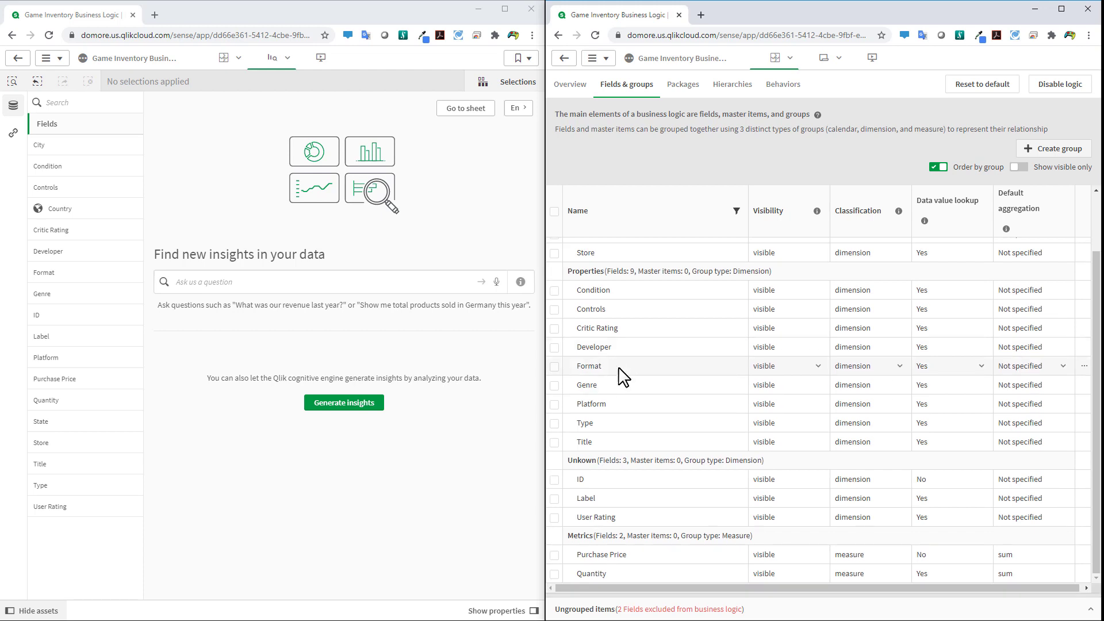
Ask Insight Advisor "how many titles this year" and look over the matching result.
click(253, 277)
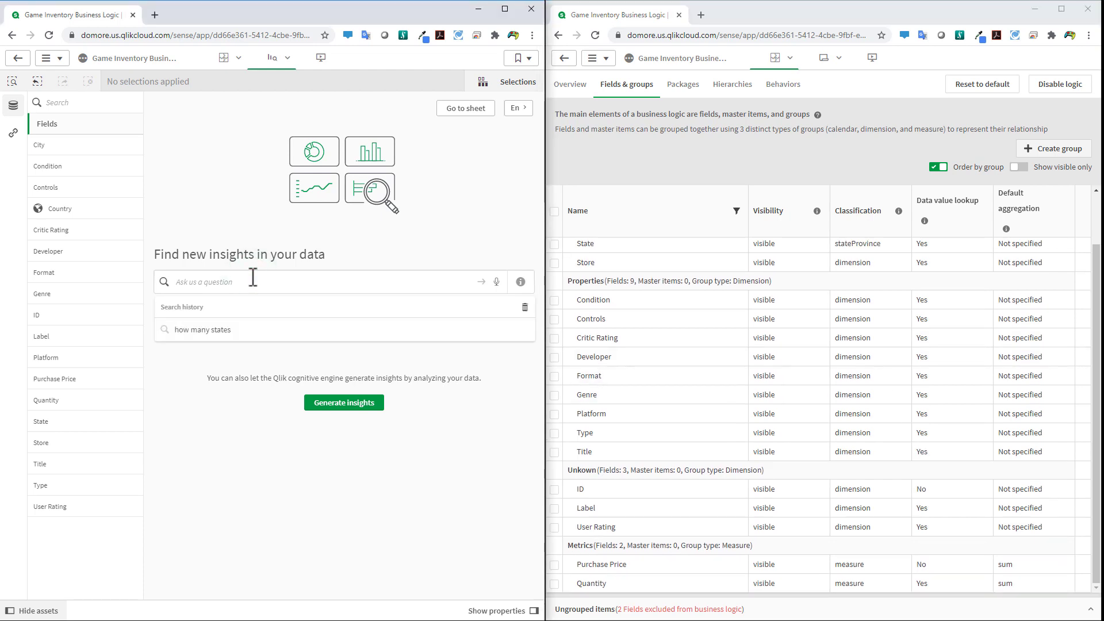
text(how many t)
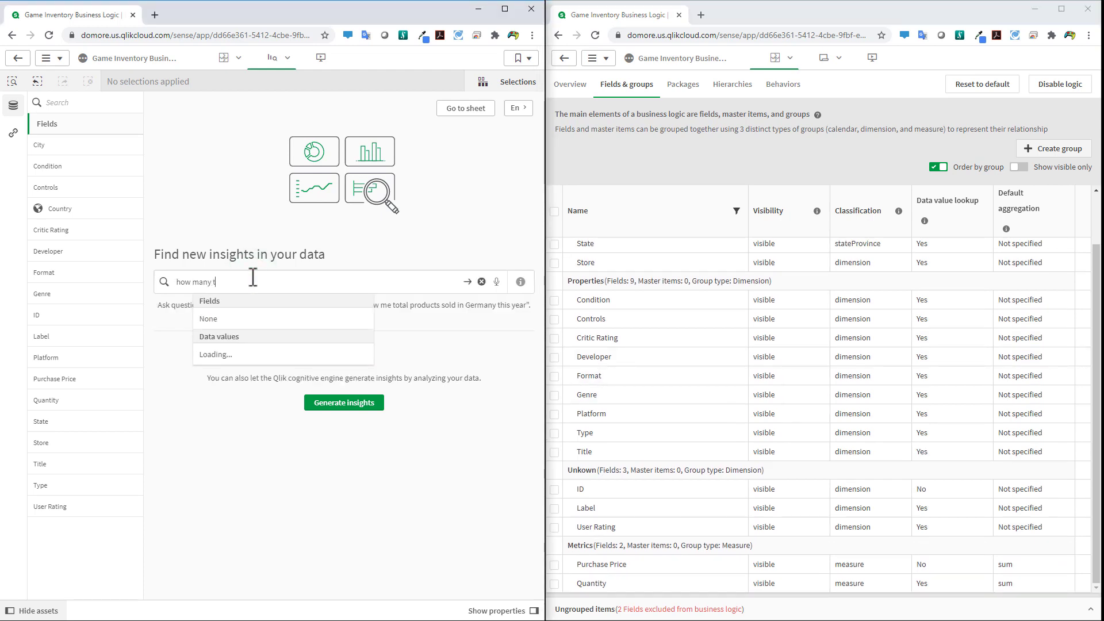
text(itles )
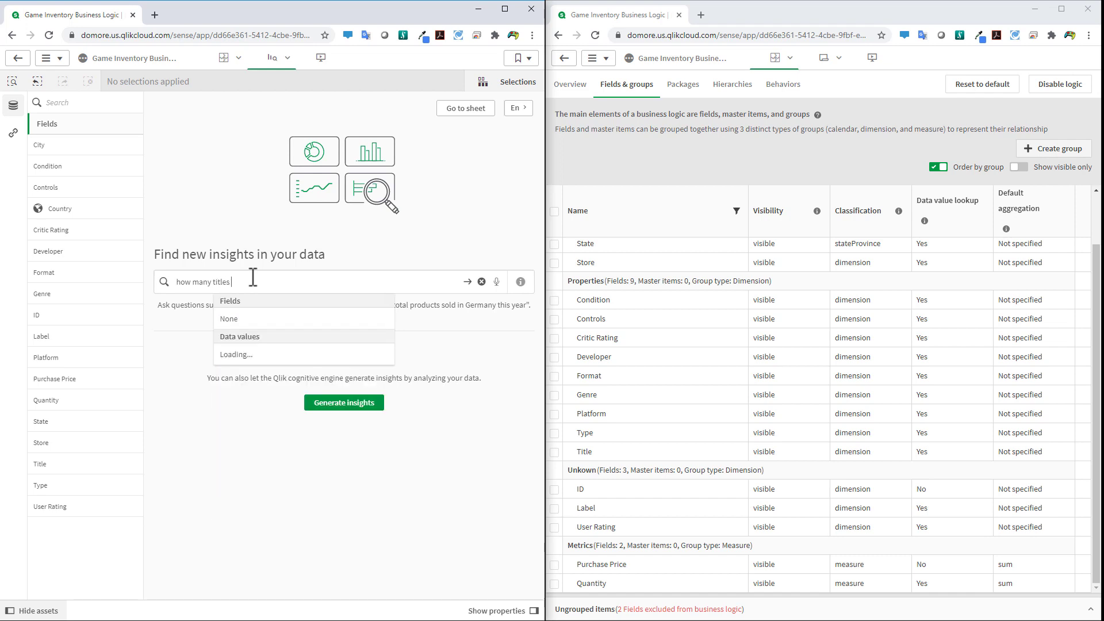
text(this year)
key(Return)
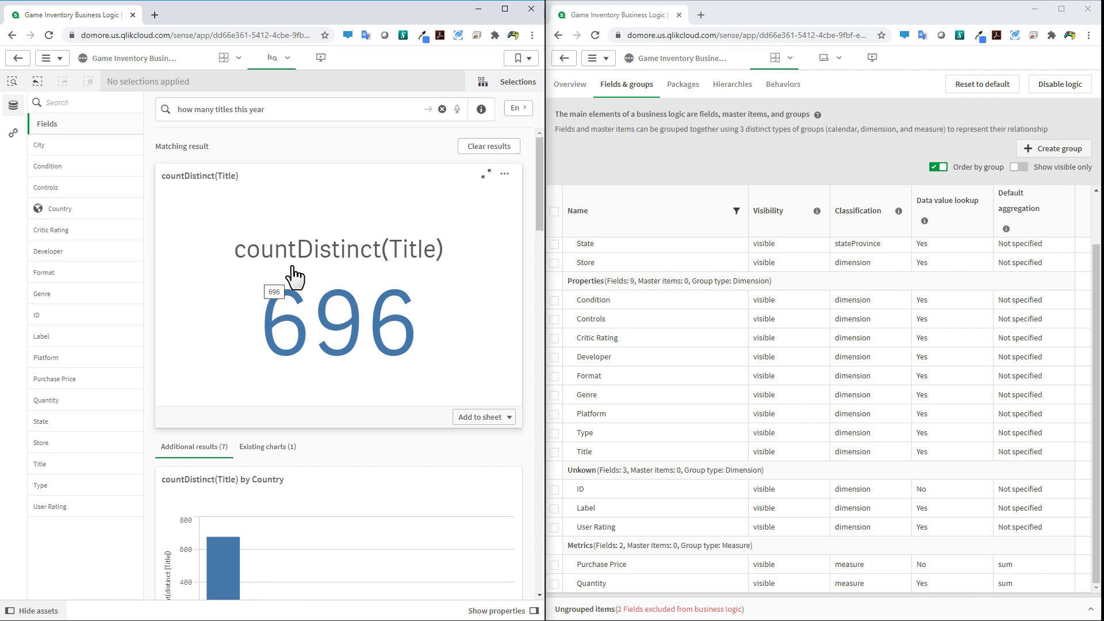
scroll(1030, 227, down, 1)
scroll(1030, 227, up, 1)
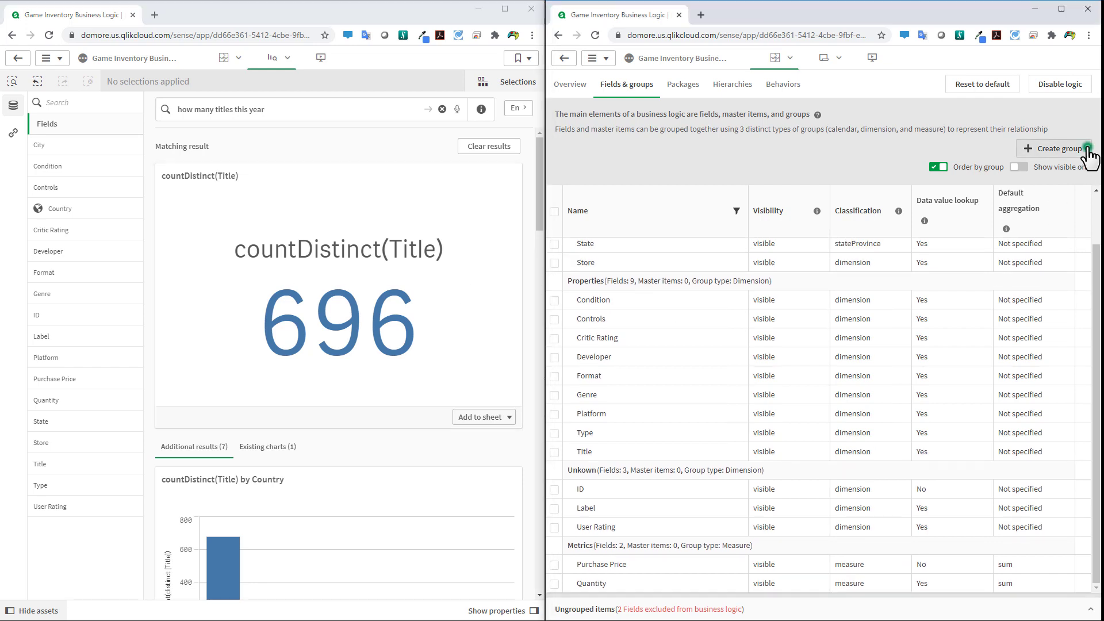
Create a calendar group named Time in the business logic containing the DeliveryDate field.
click(1085, 148)
click(675, 337)
click(823, 365)
click(717, 224)
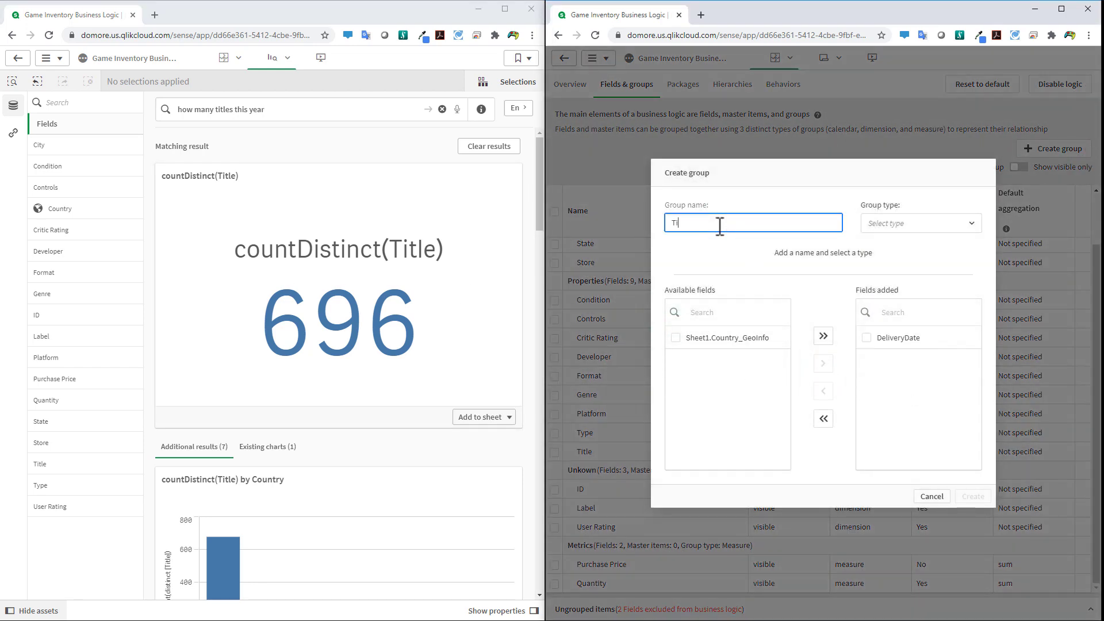
click(892, 223)
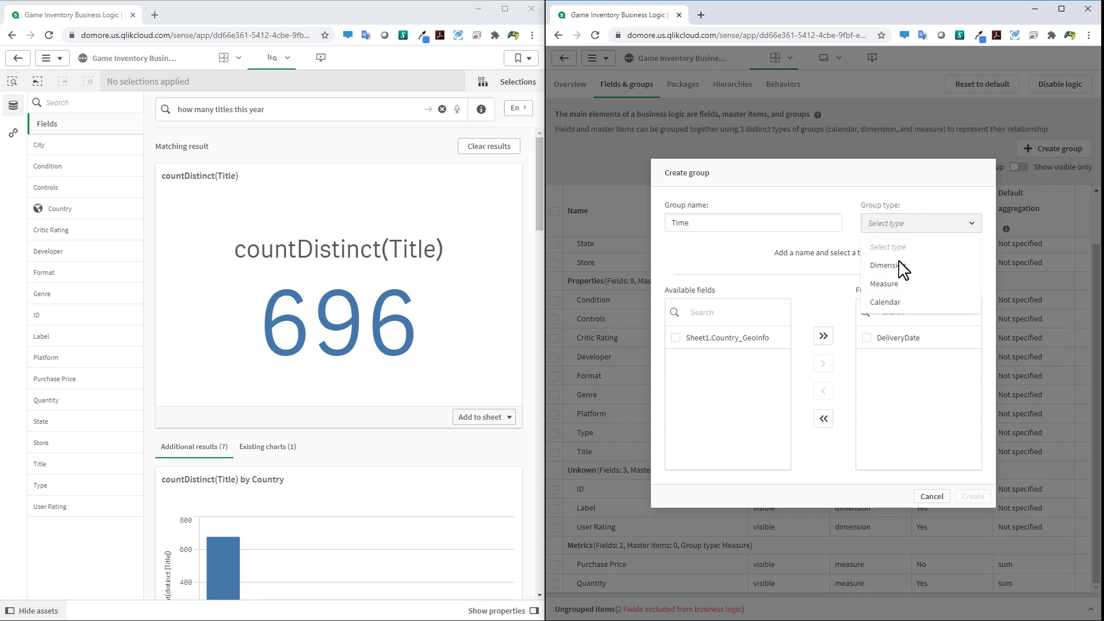
click(904, 307)
click(972, 503)
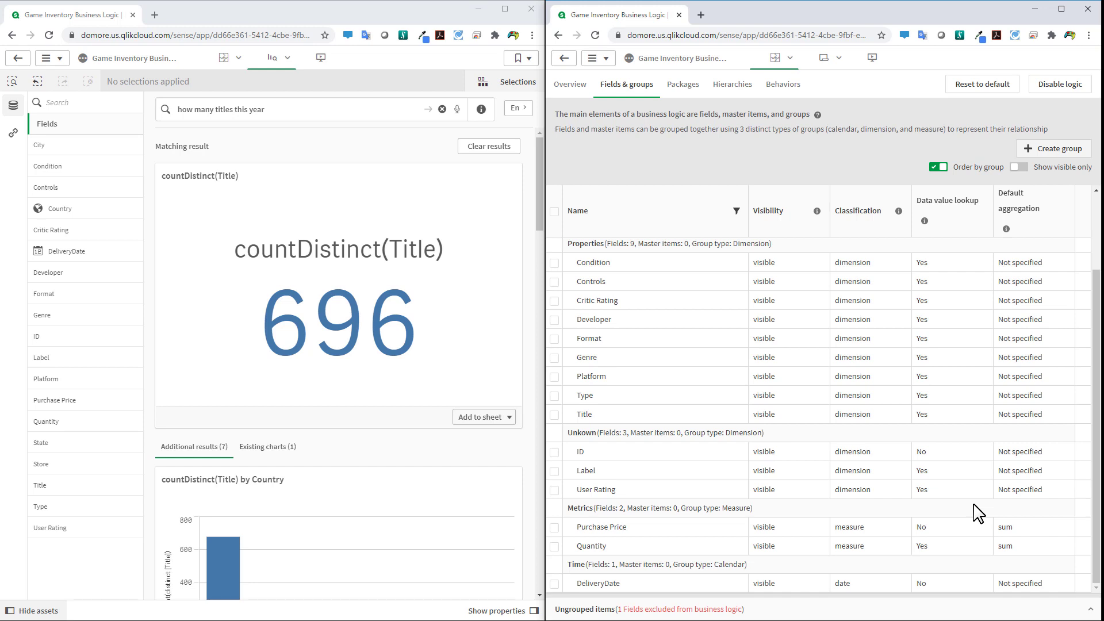
Rerun the question "how many titles this year", and ask "how many titles last year".
click(340, 104)
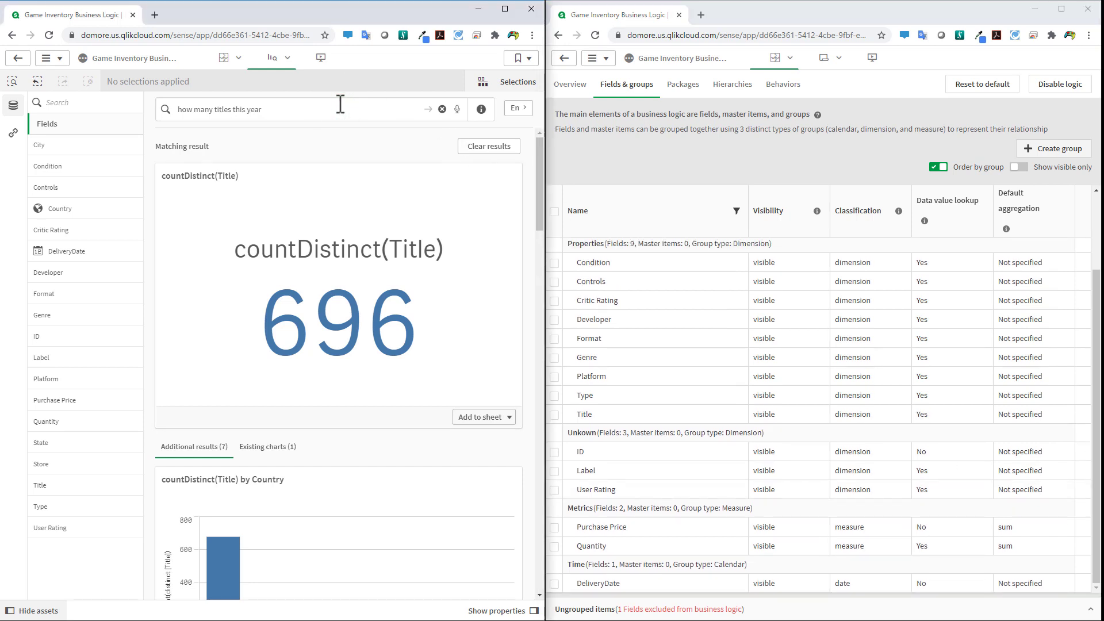
key(Return)
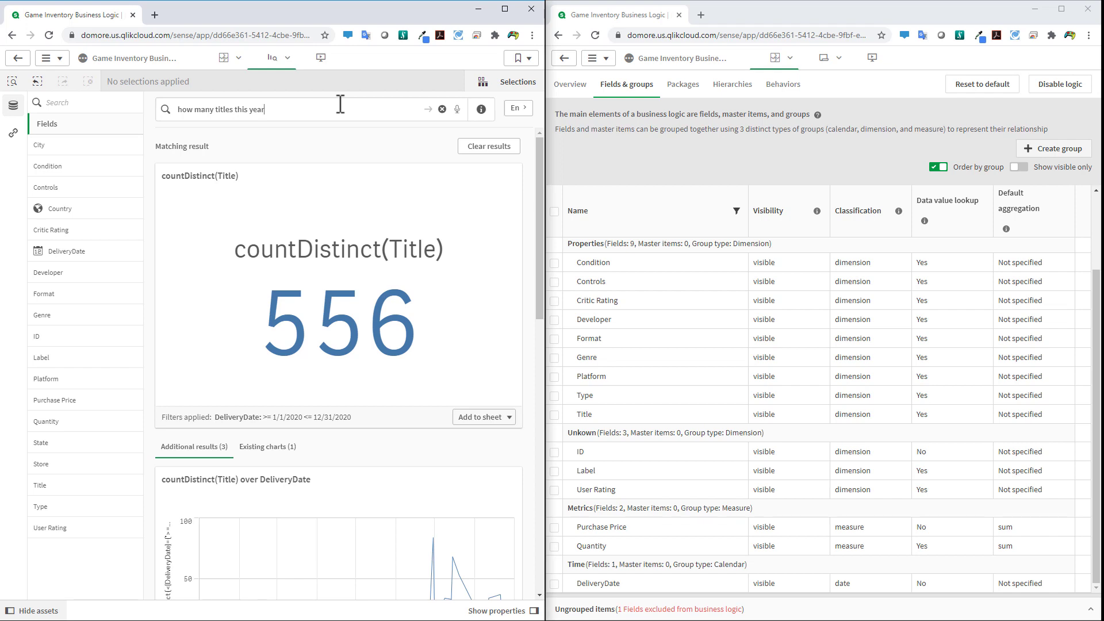
double_click(239, 110)
text(last year)
key(Return)
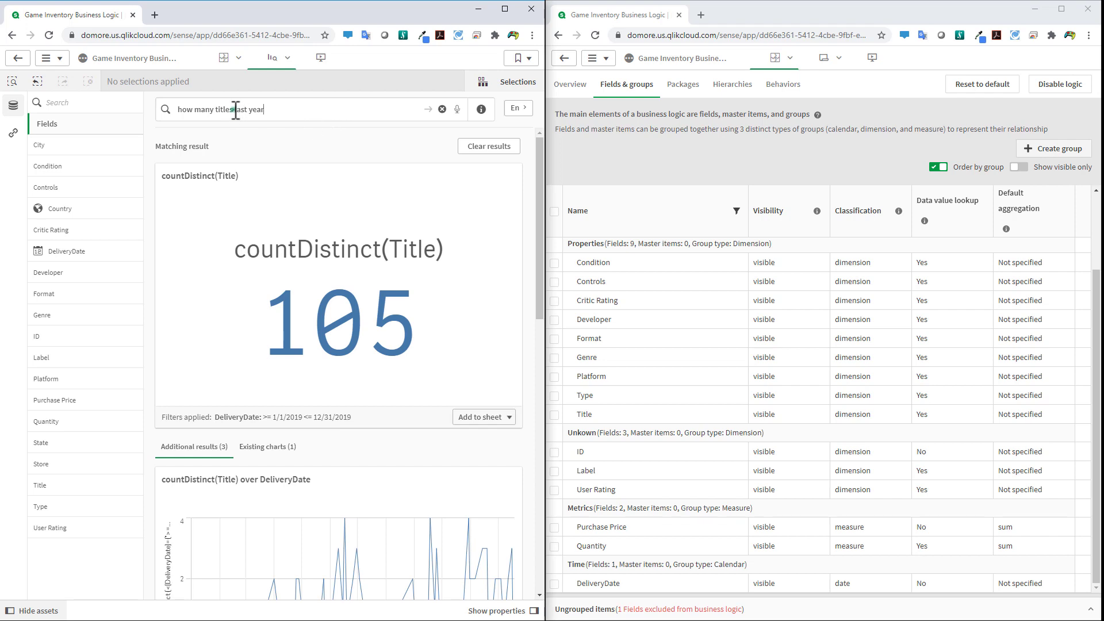
Change the question to "how many titles this month" and review the matching result and the chart over DeliveryDate.
key(BackSpace)
key(BackSpace)
key(BackSpace)
key(BackSpace)
key(BackSpace)
key(BackSpace)
key(BackSpace)
key(BackSpace)
key(BackSpace)
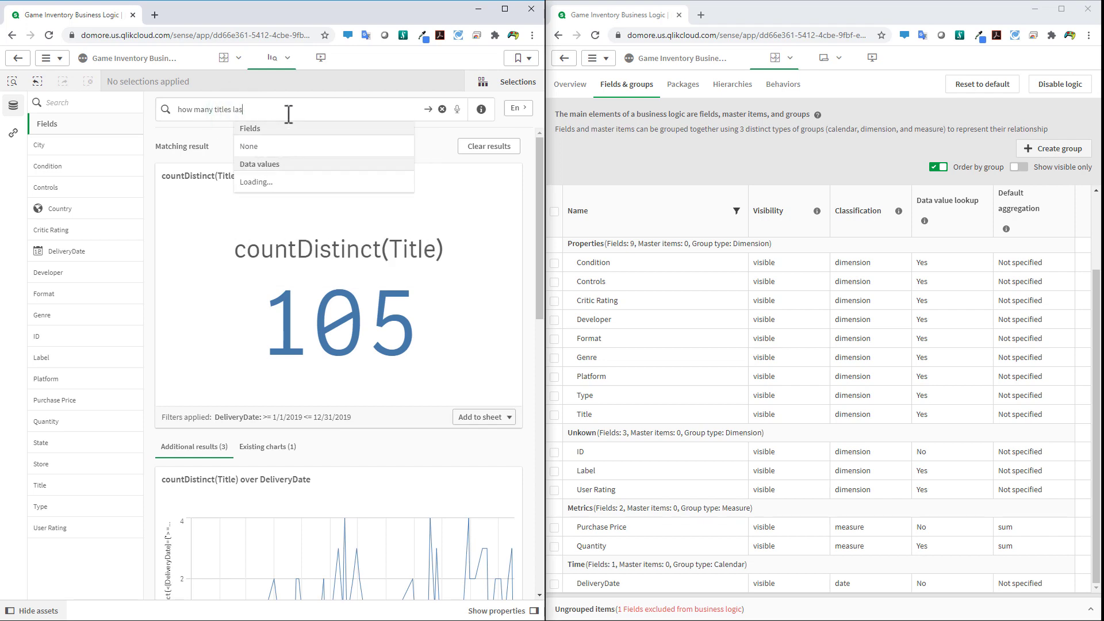
text(this month)
key(Return)
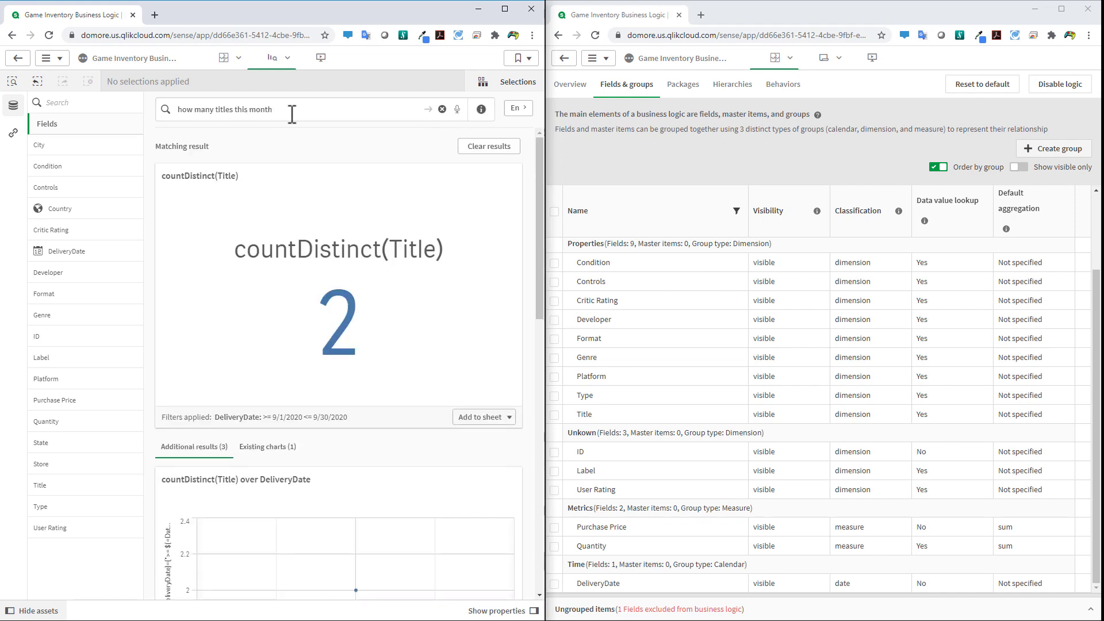
scroll(432, 278, down, 4)
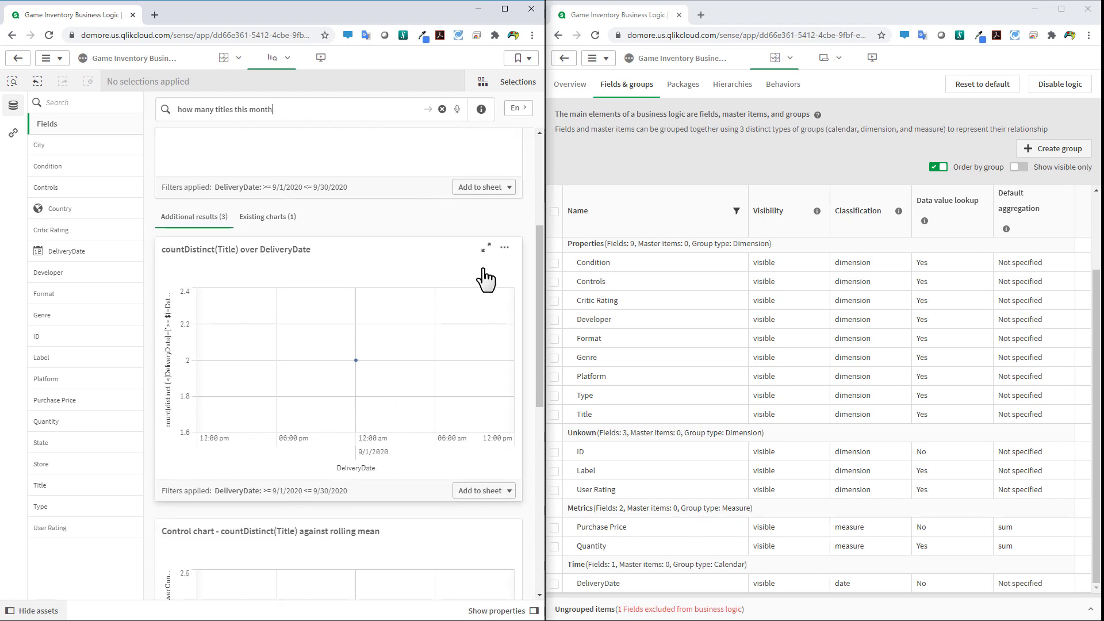
scroll(489, 275, up, 4)
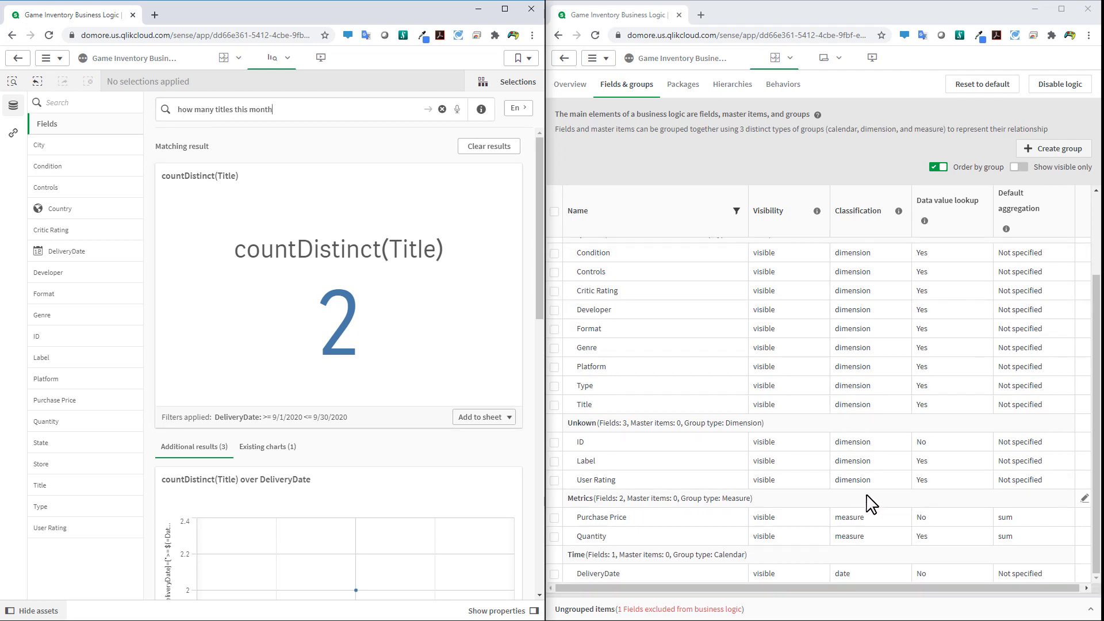
Clear the results, generate insights for the User Rating field and review its values table and distinct count.
mouse_move(678, 574)
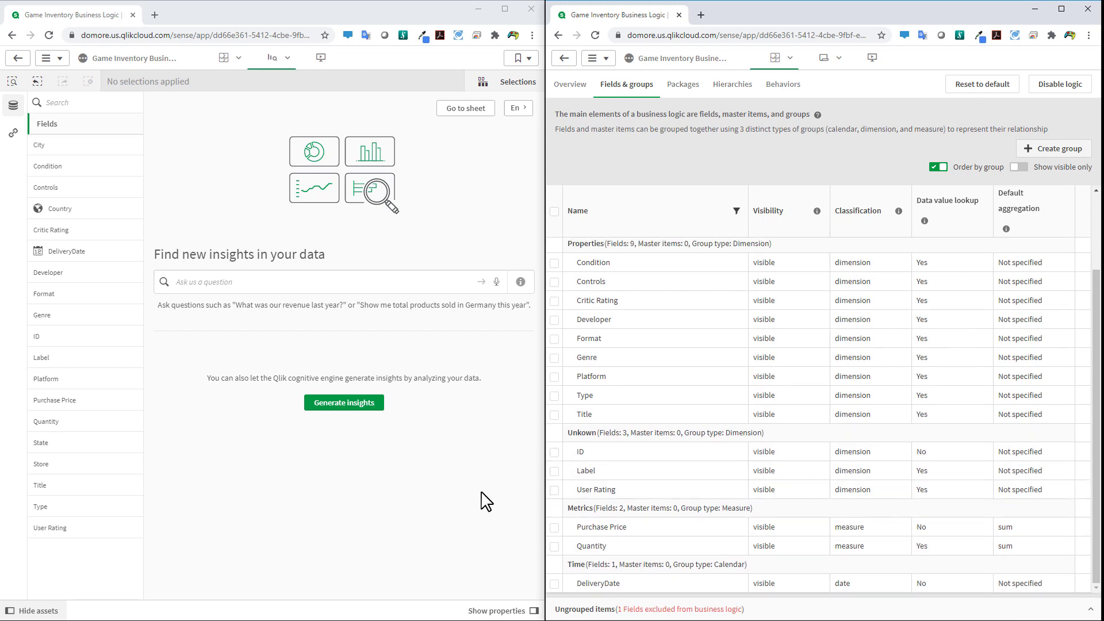
click(80, 535)
click(80, 534)
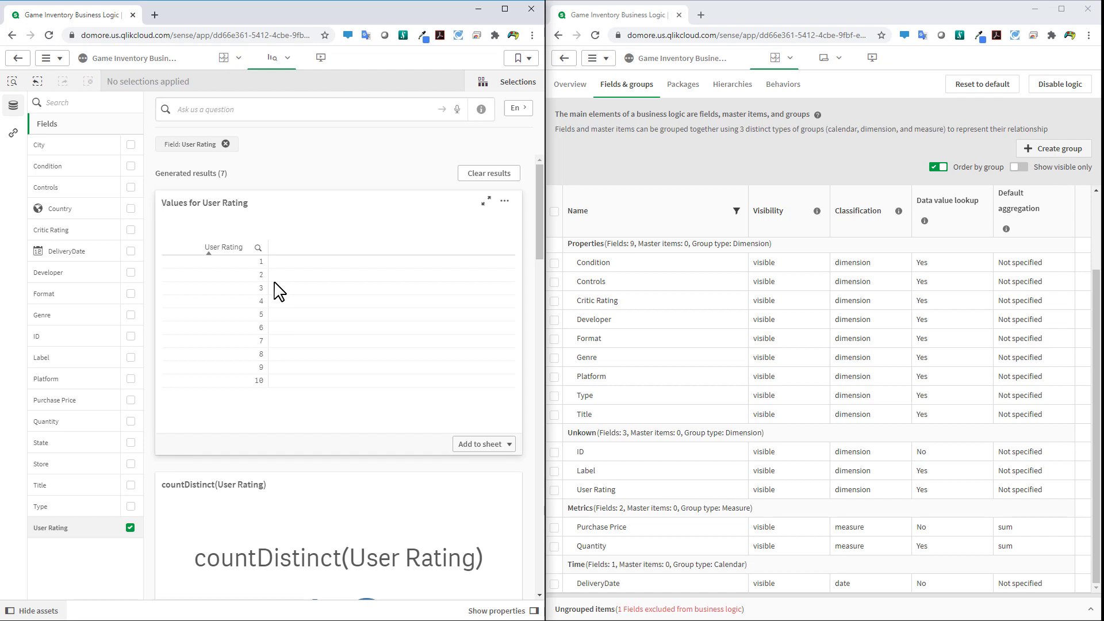
scroll(361, 452, down, 3)
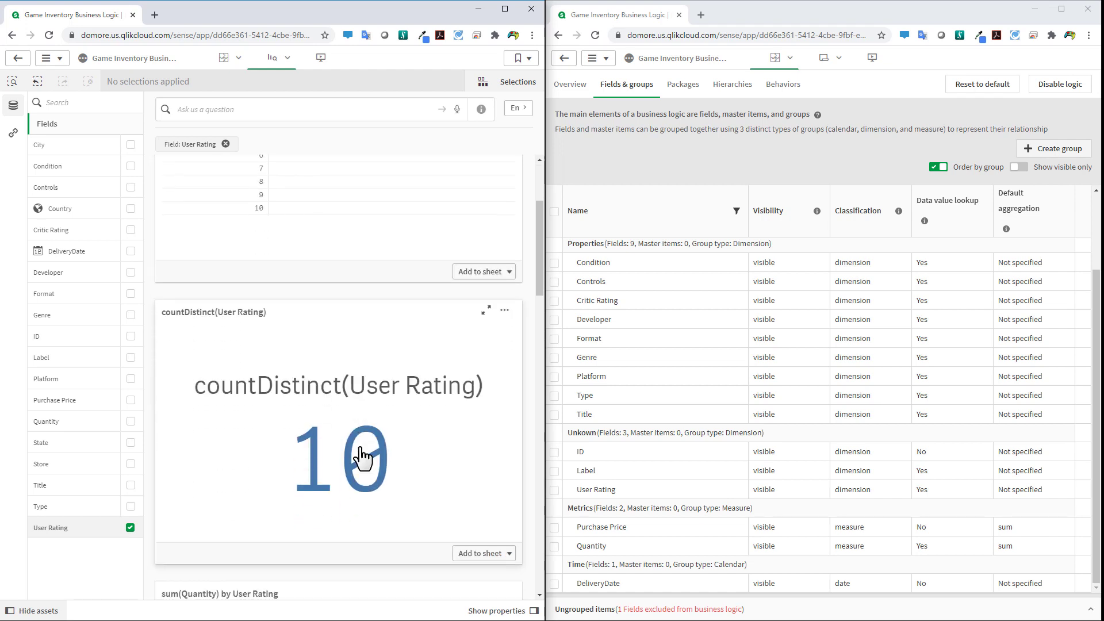
scroll(361, 454, up, 3)
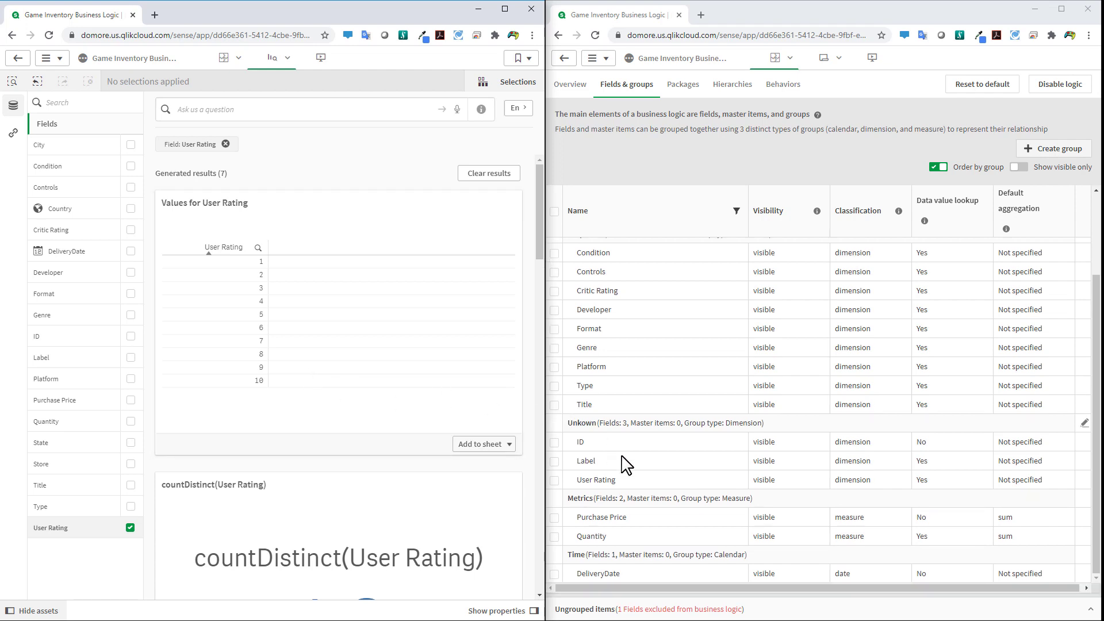
Set the classification of User Rating to measure and its default aggregation to avg.
click(900, 481)
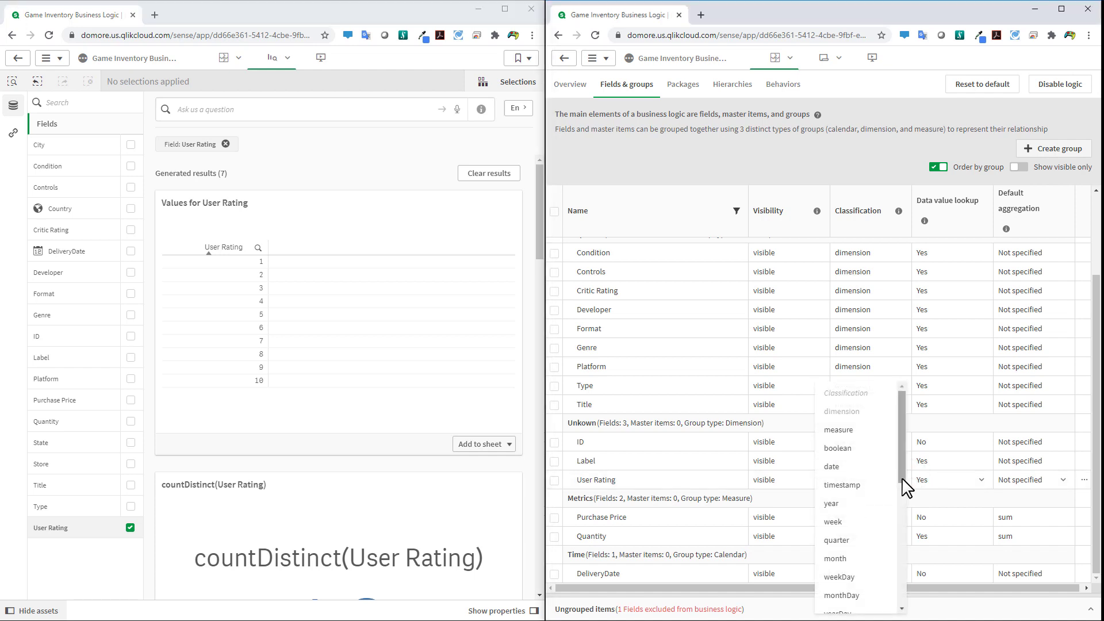
click(865, 440)
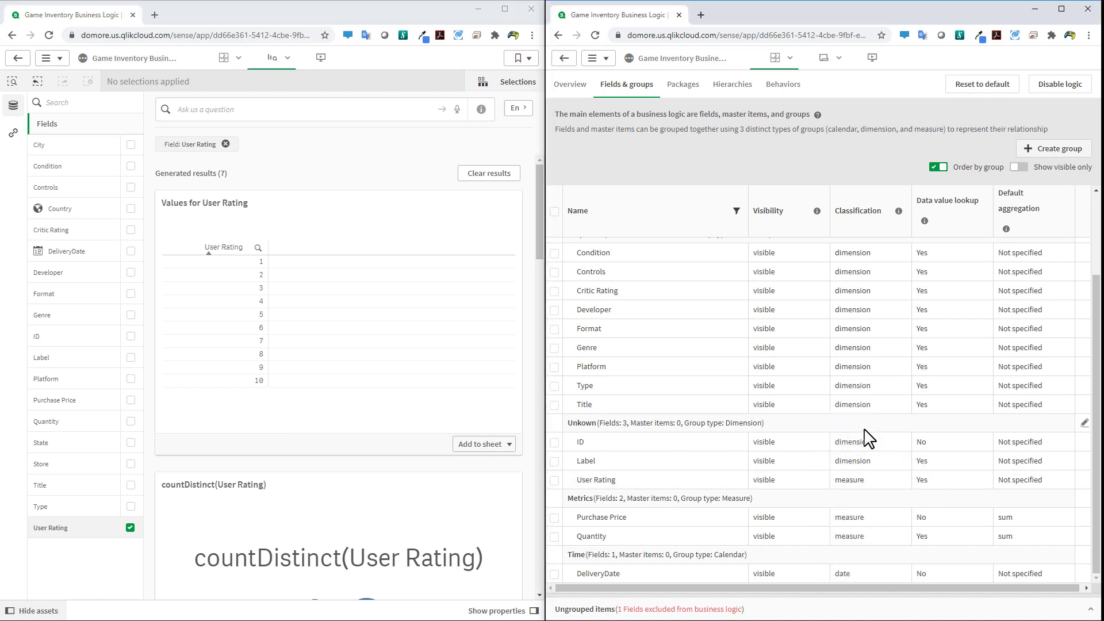
click(1062, 481)
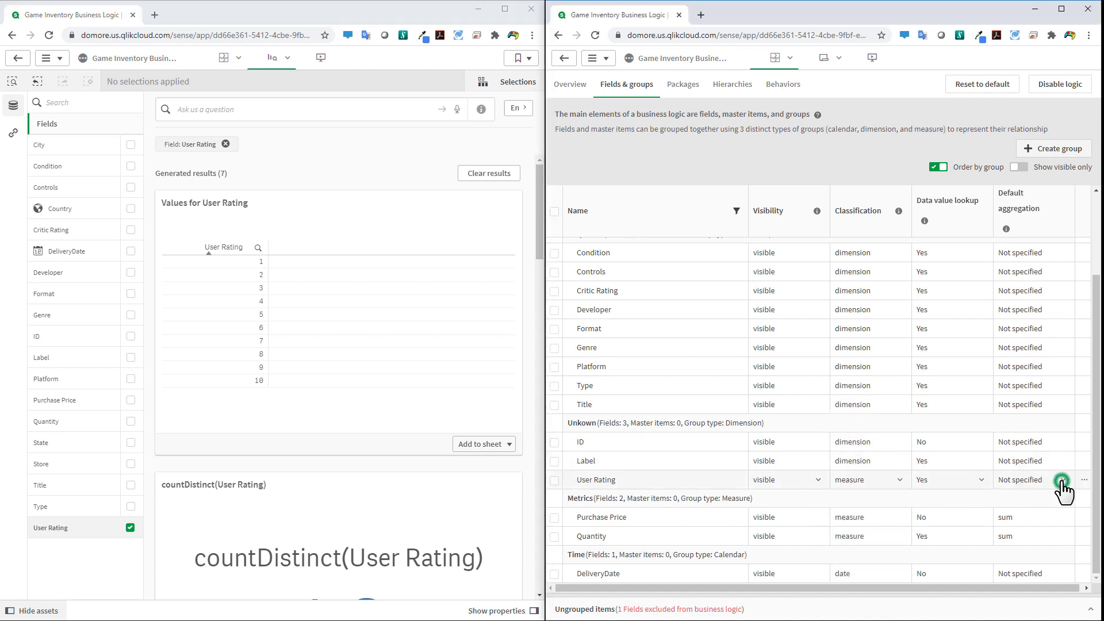
click(1009, 509)
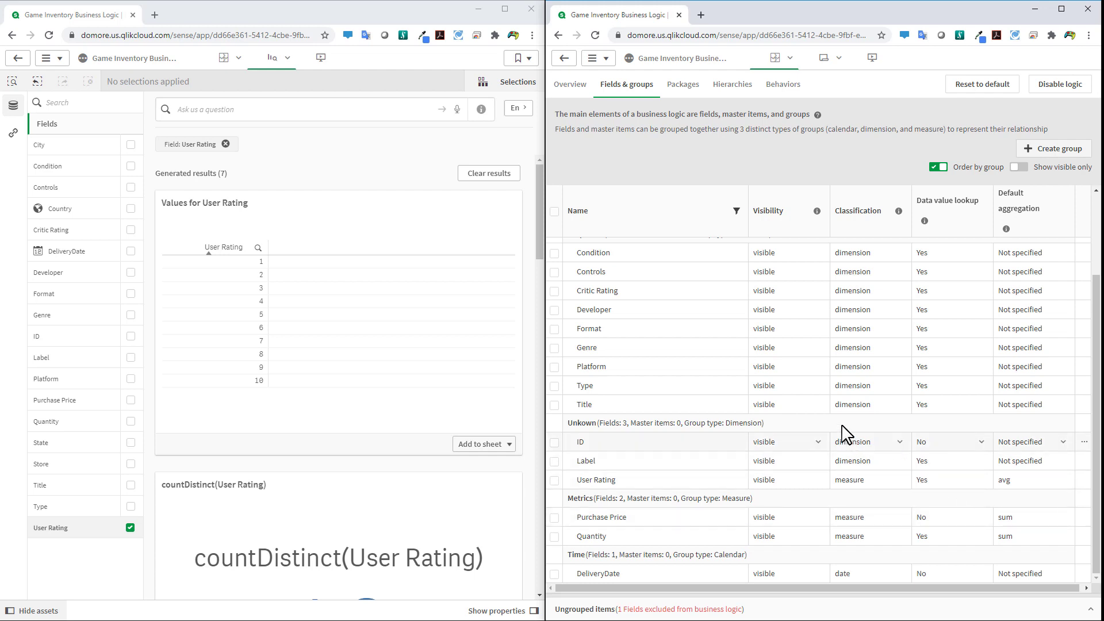
Clear the results, regenerate insights for User Rating, and add Platform to examine the average rating by platform.
click(487, 175)
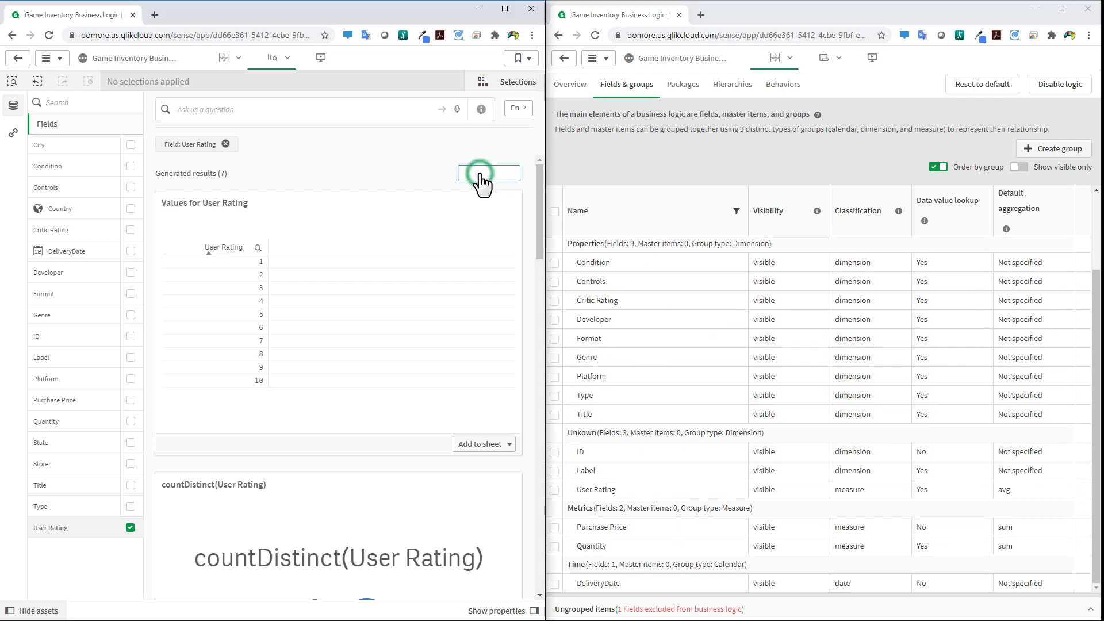
click(102, 529)
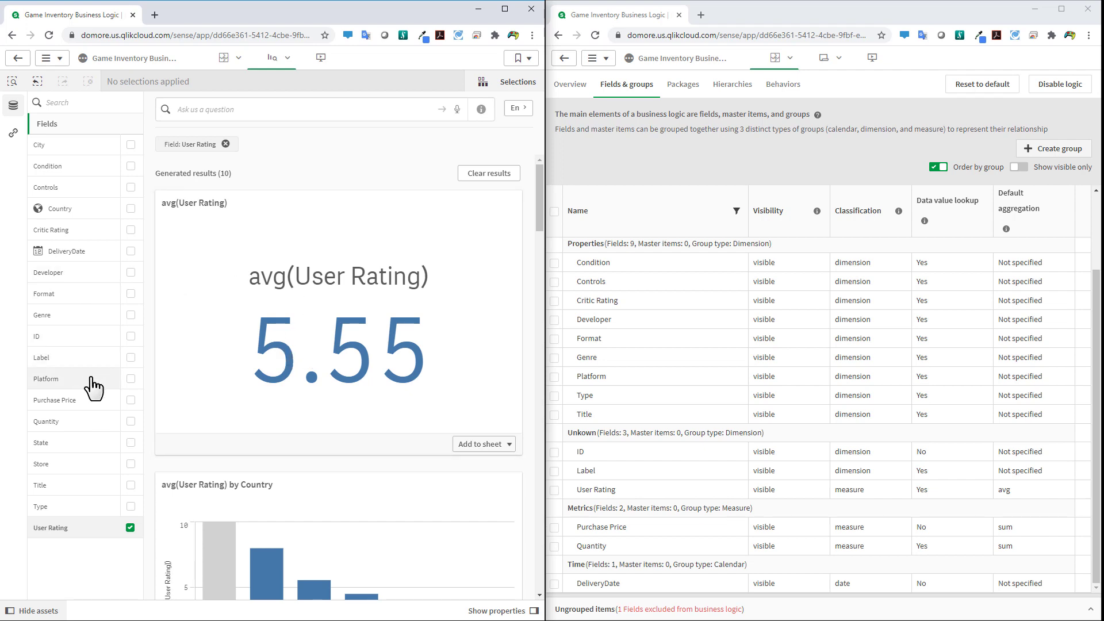
click(129, 380)
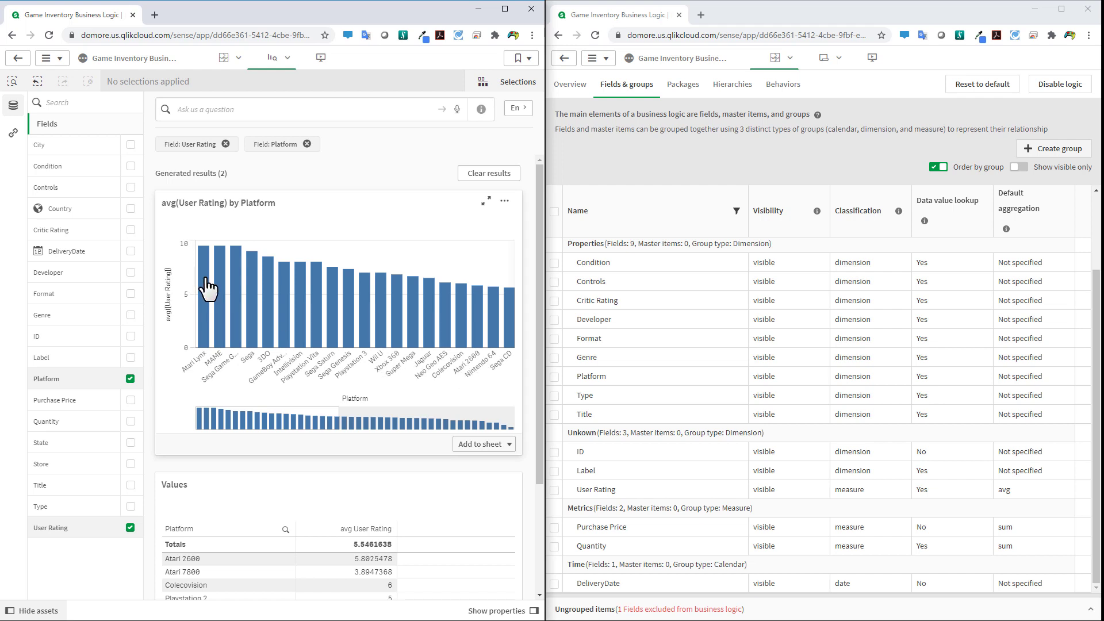
mouse_move(207, 287)
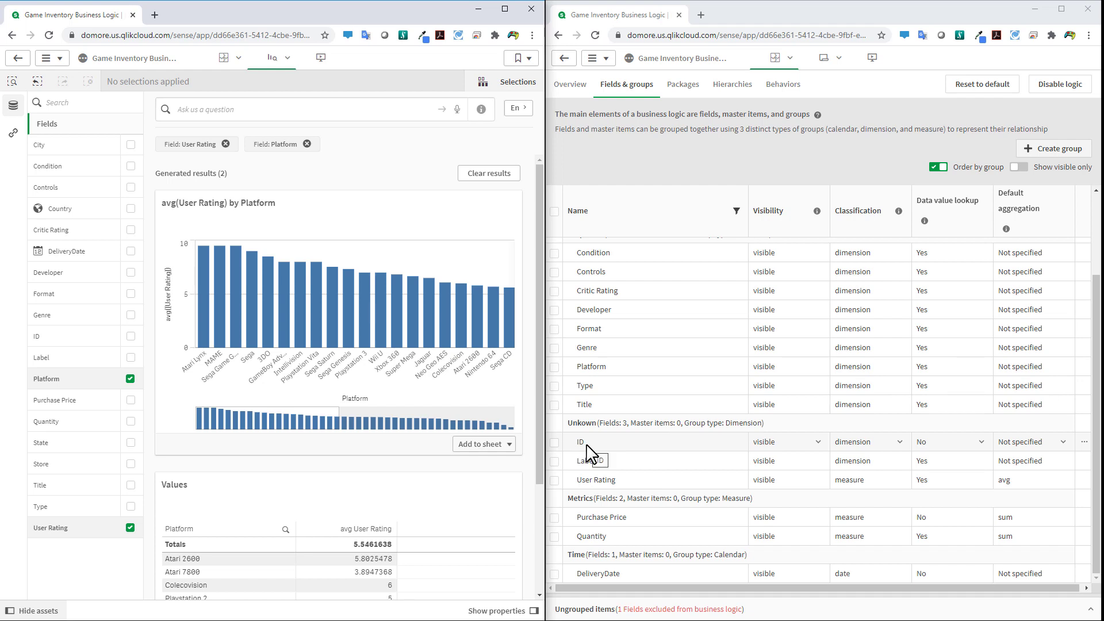
Set the visibility of the ID field to hidden, and remove Platform and User Rating from the insights selection.
click(819, 445)
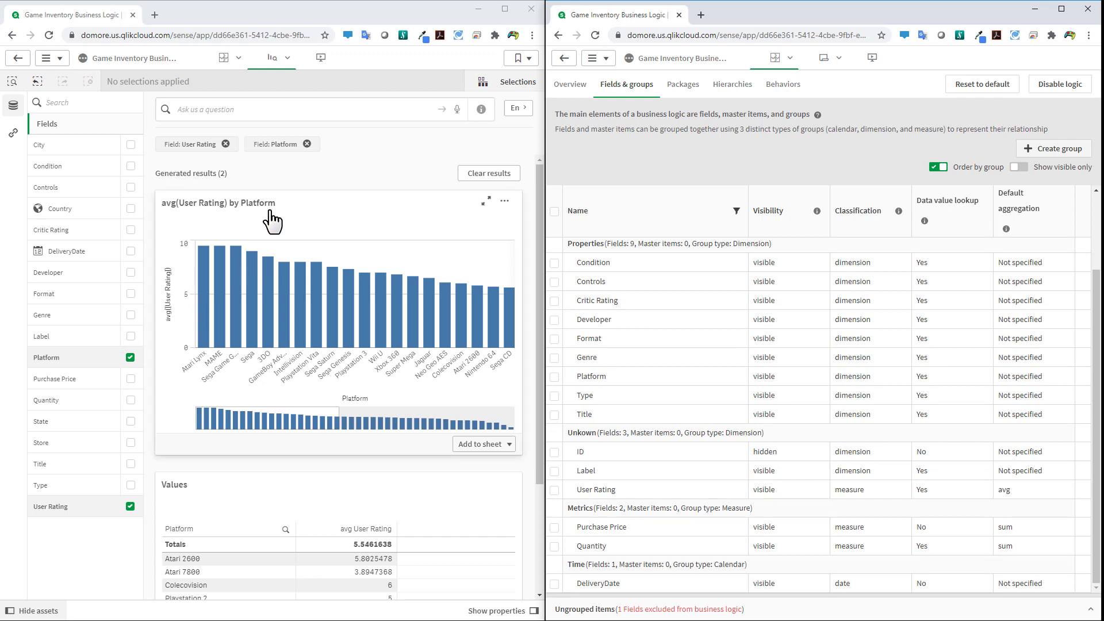
click(307, 144)
click(225, 144)
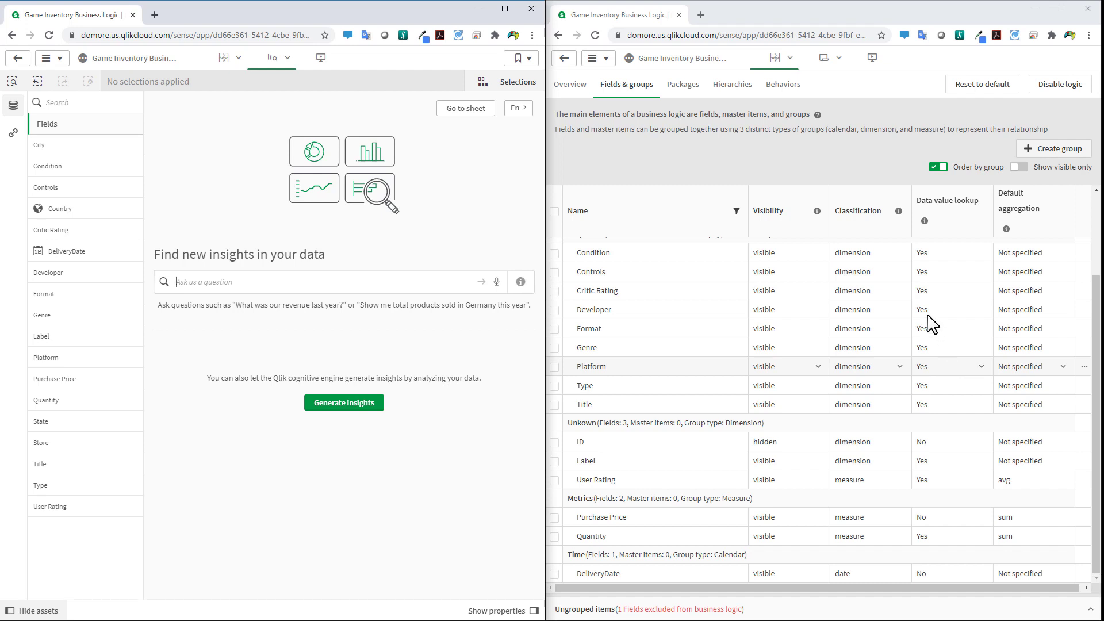
Enter "oran" as an Insight Advisor question to check which data values are suggested.
scroll(773, 302, up, 2)
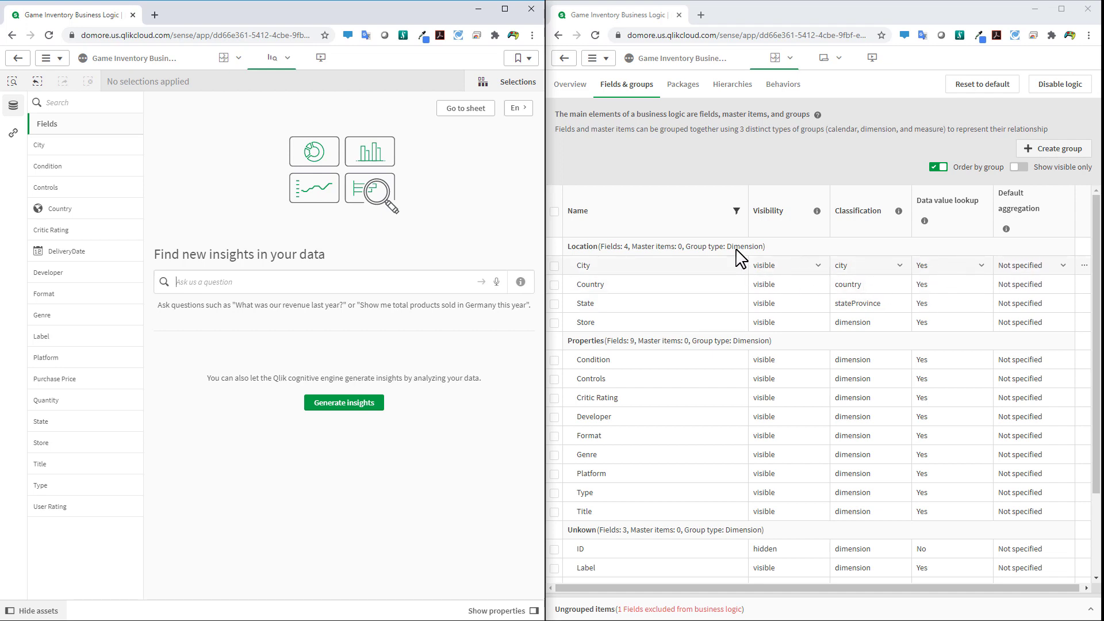
click(356, 281)
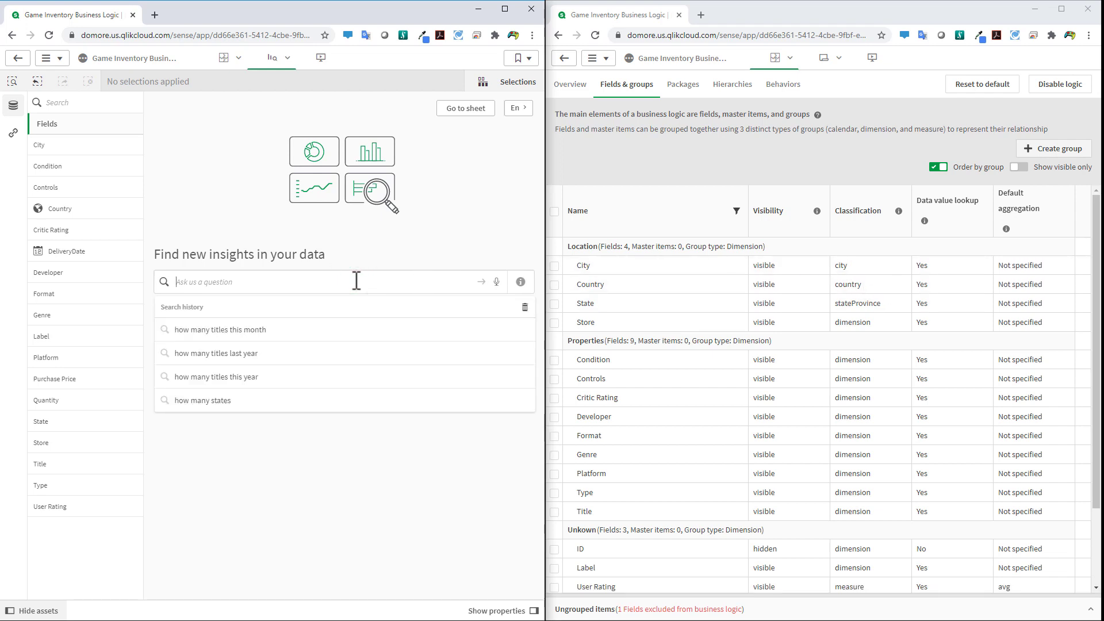
text(oran)
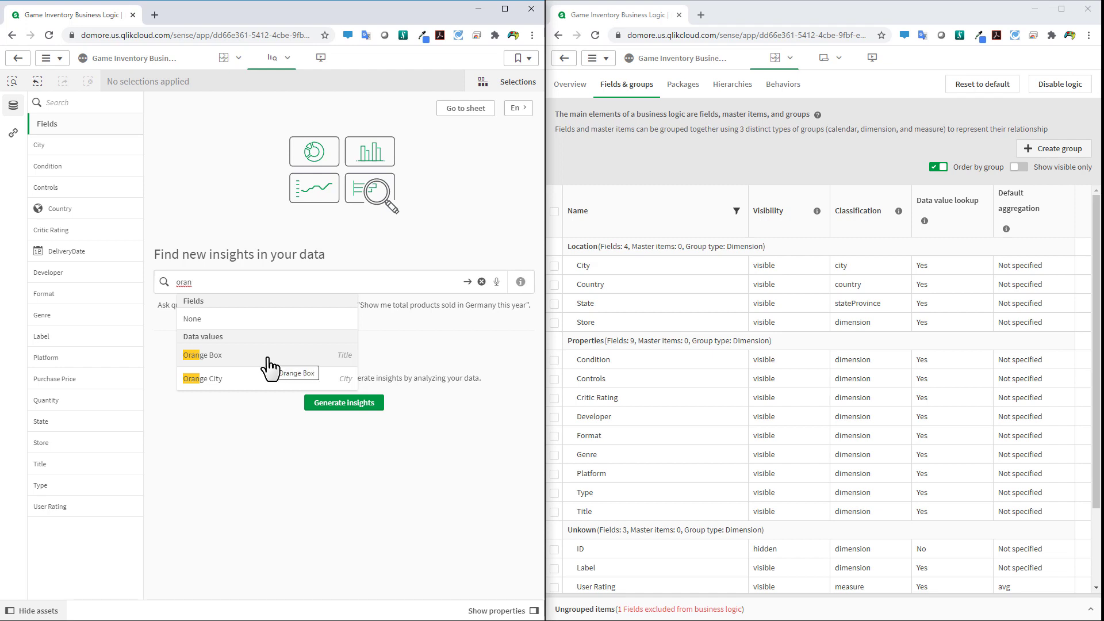
Set the data value lookup of the City field to No.
click(979, 265)
click(916, 324)
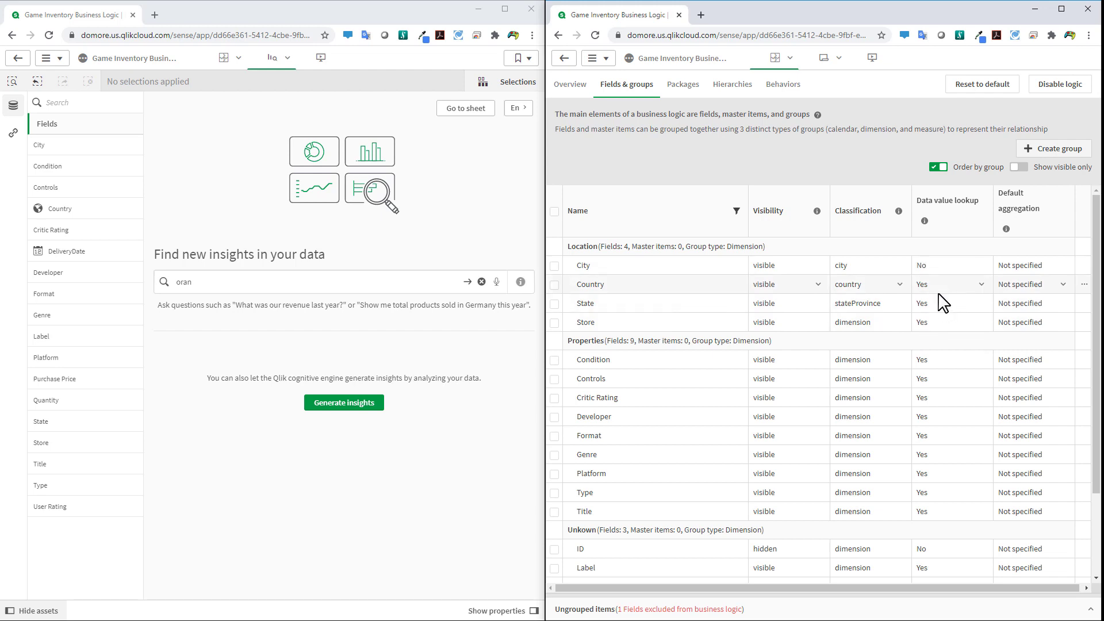
Reopen the insights page and enter "oran" again to recheck the suggested data values.
click(223, 58)
click(274, 59)
click(209, 283)
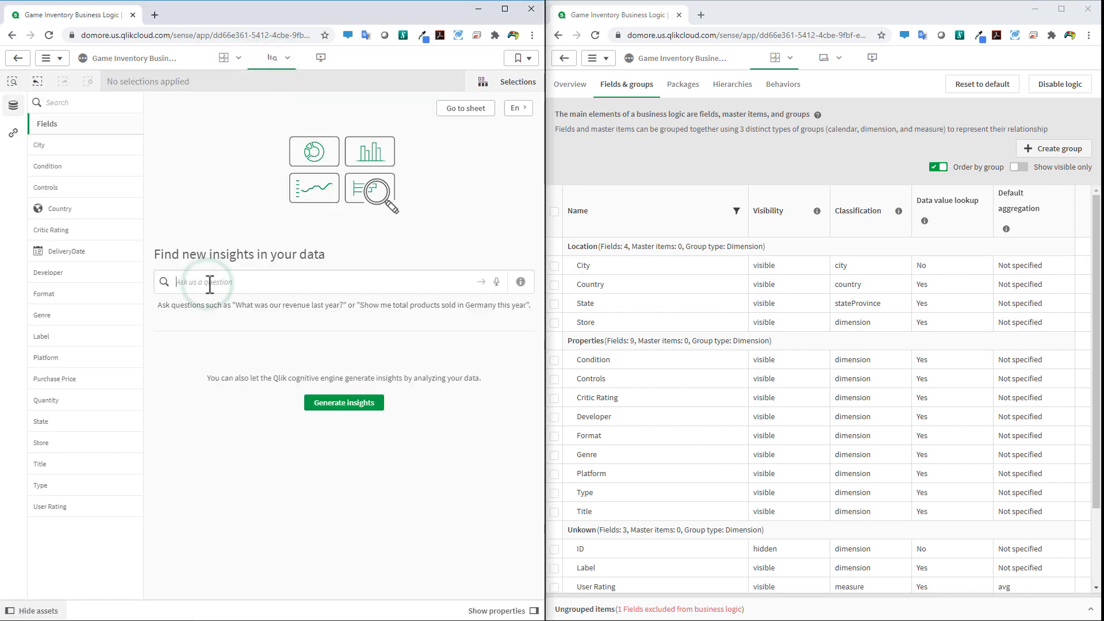
text(oran)
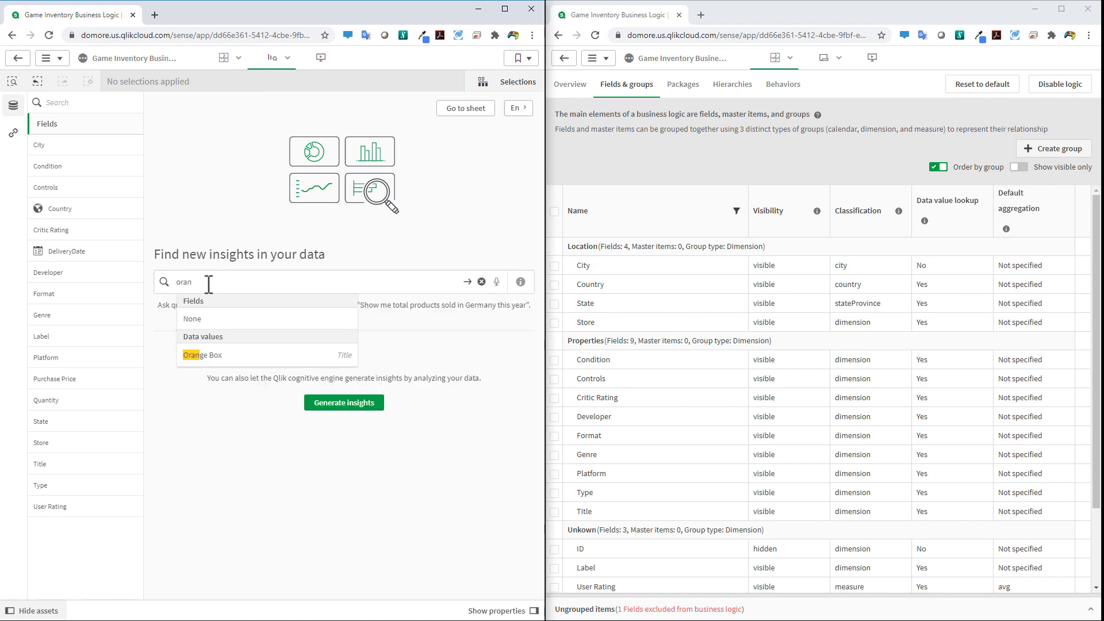
Extend the Insight Advisor question to "orang" to narrow the suggested data values.
text(g)
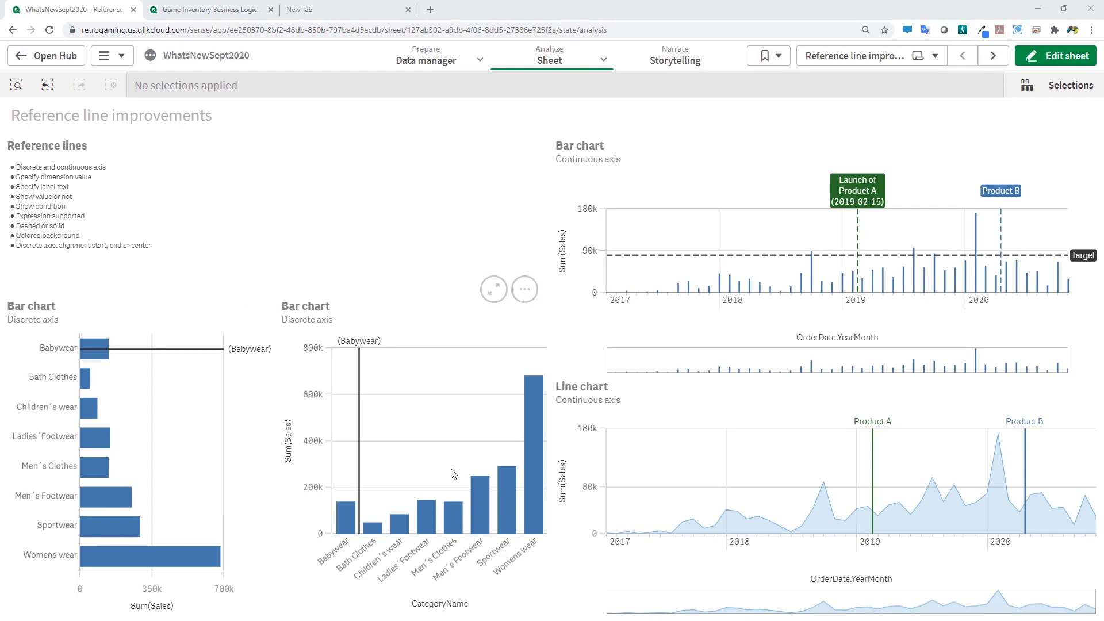
Open the Reference line improvements sheet for editing and examine the dimension reference line settings of the line chart's Product A and the vertical discrete-axis bar chart.
mouse_move(533, 434)
click(1042, 53)
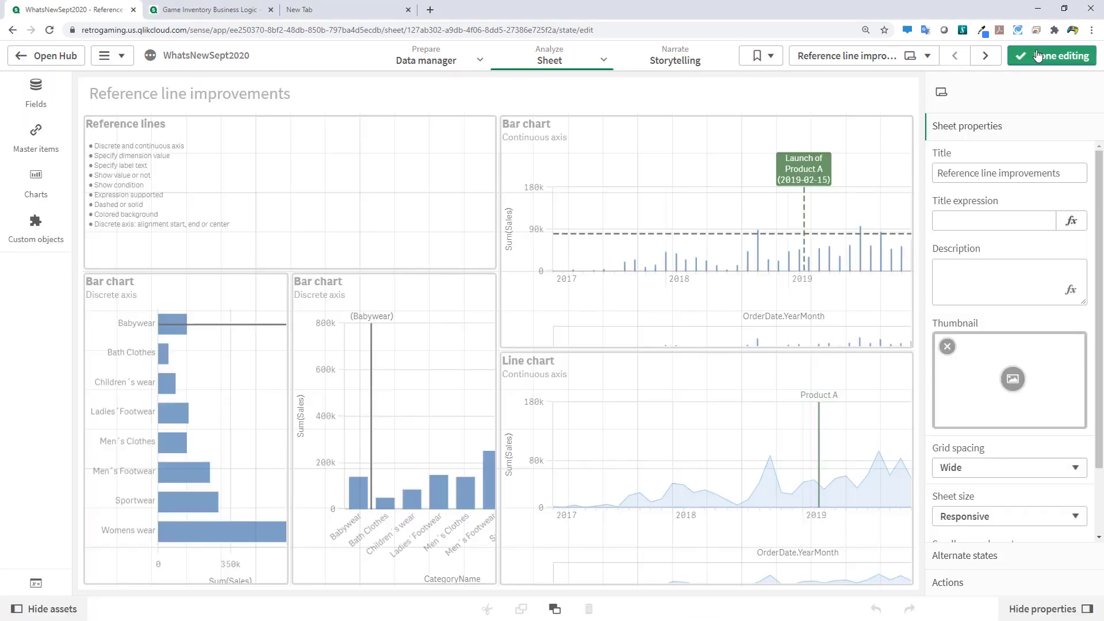
click(794, 407)
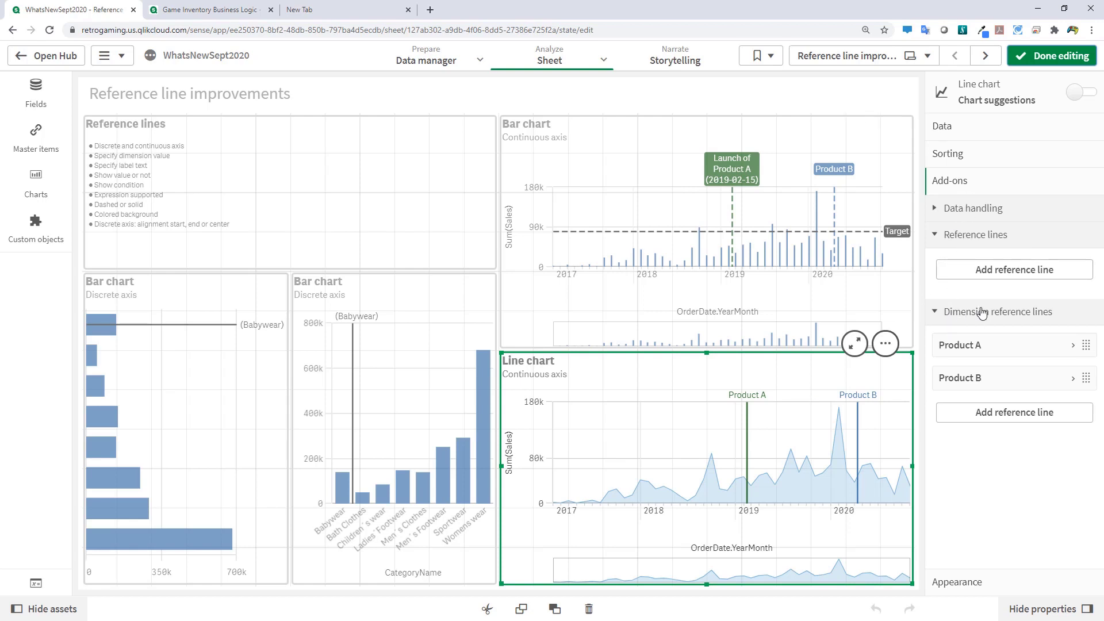
click(1000, 348)
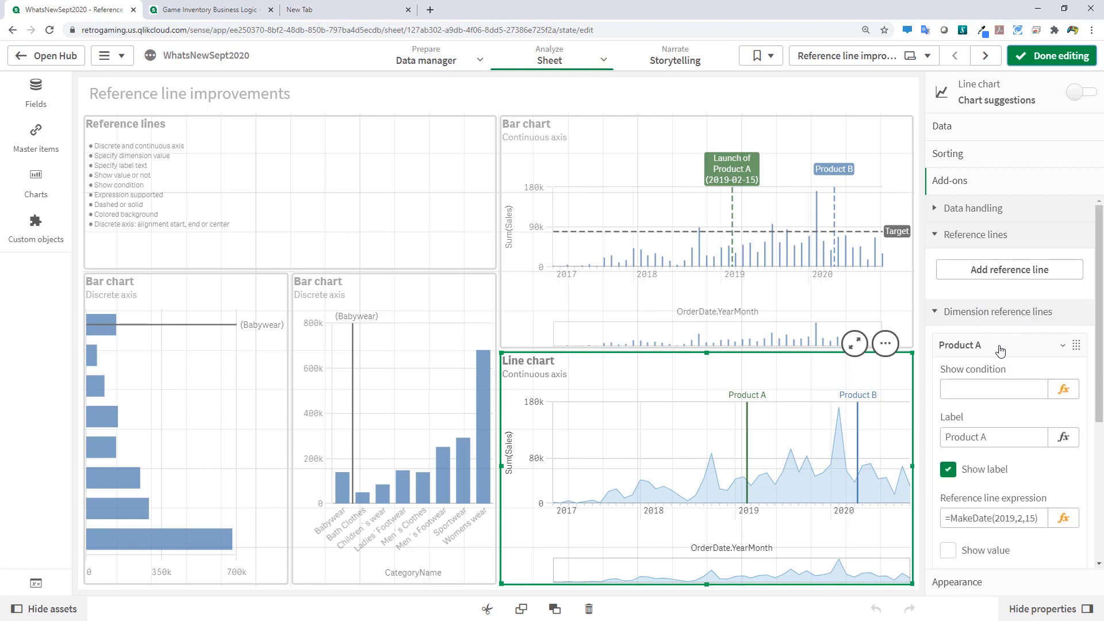
scroll(1015, 397, down, 1)
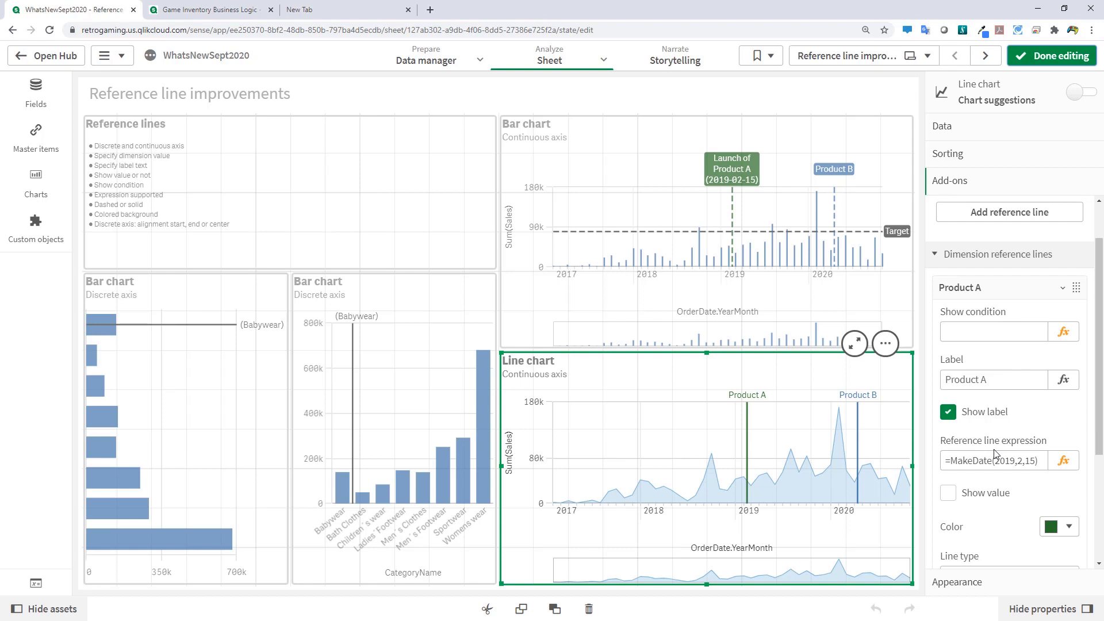
click(970, 461)
click(461, 322)
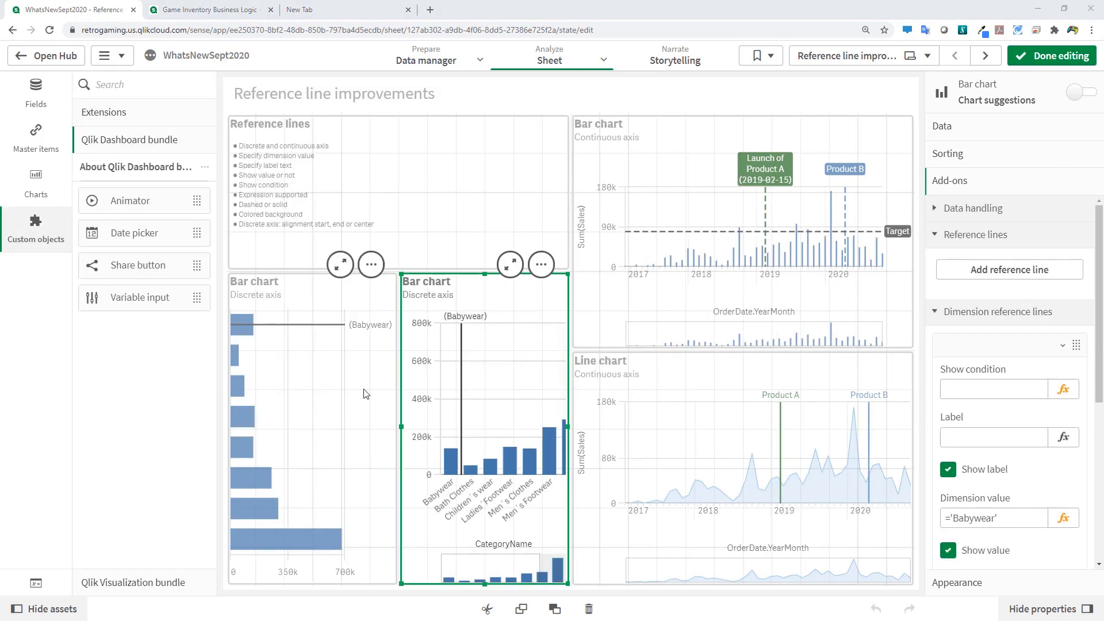
Go to the Animator sheet and examine the Animator object's OrderDate dimension and its animator options.
click(985, 61)
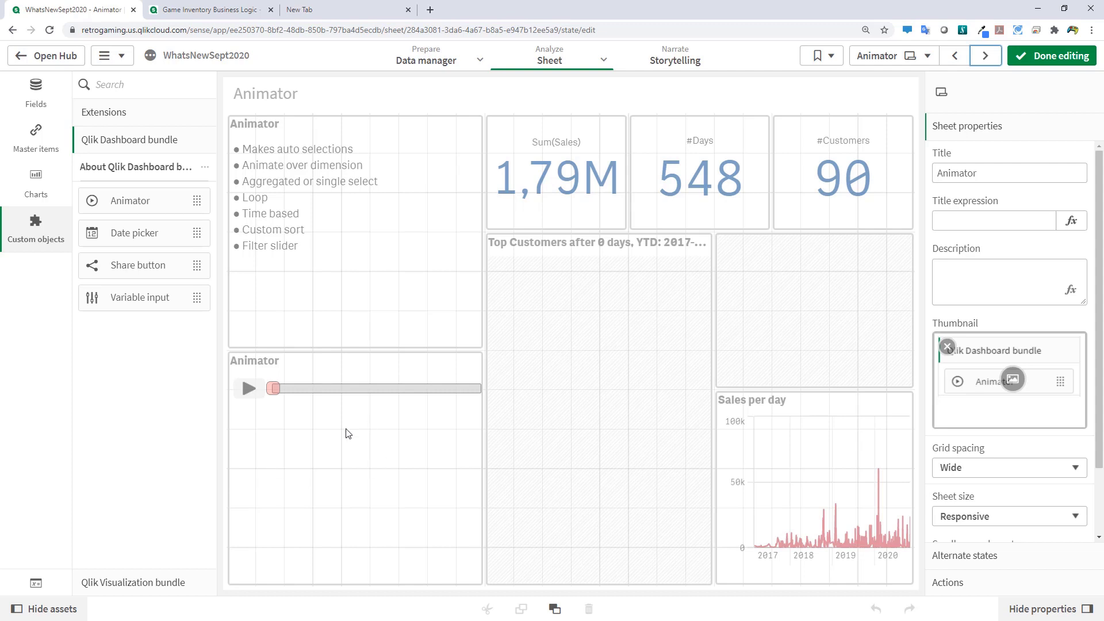
click(377, 456)
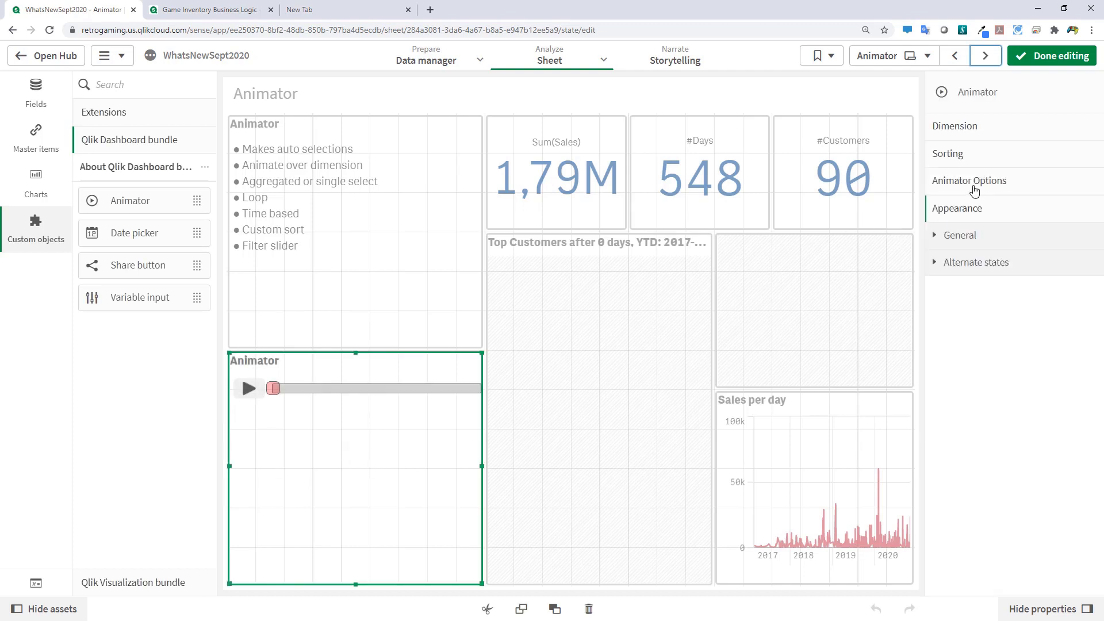
click(974, 128)
click(973, 185)
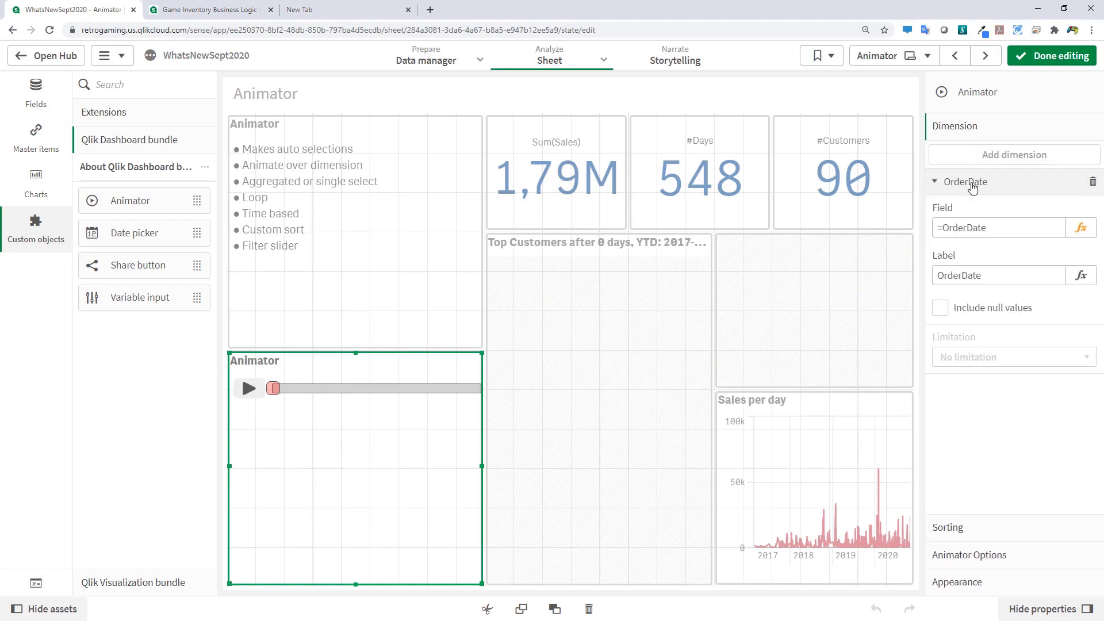
click(987, 554)
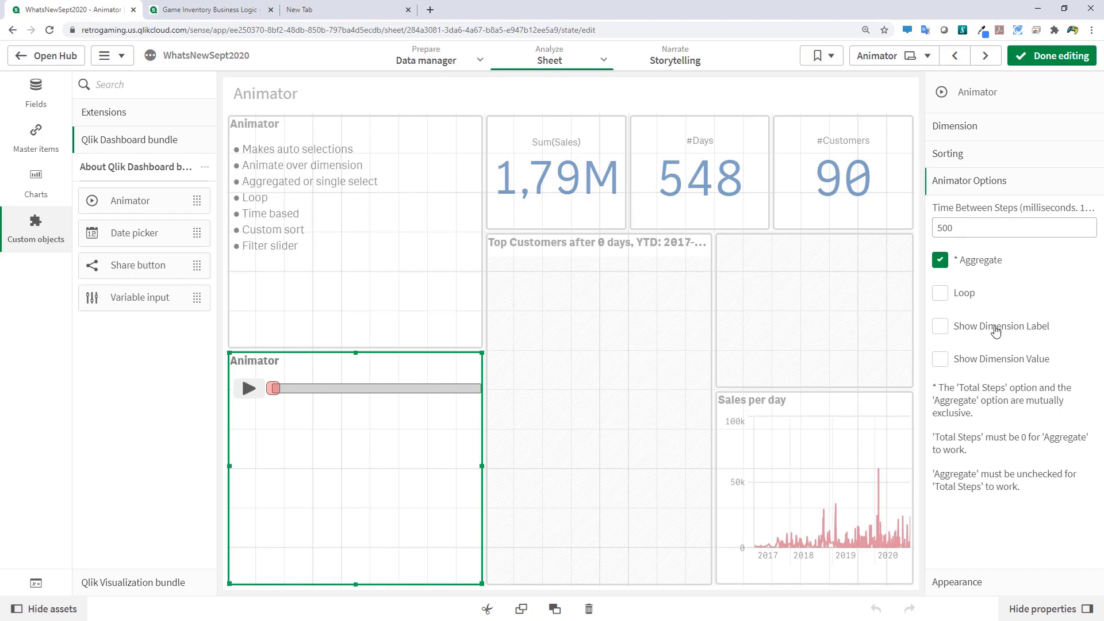
Finish editing the Animator sheet and start the animation playback.
click(1023, 61)
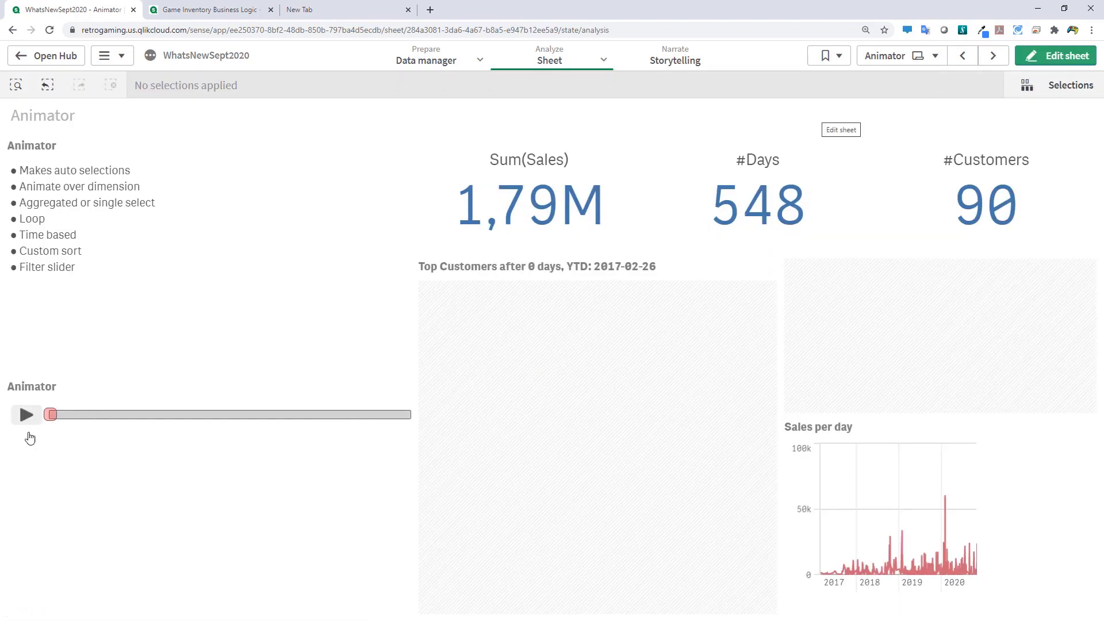
click(26, 416)
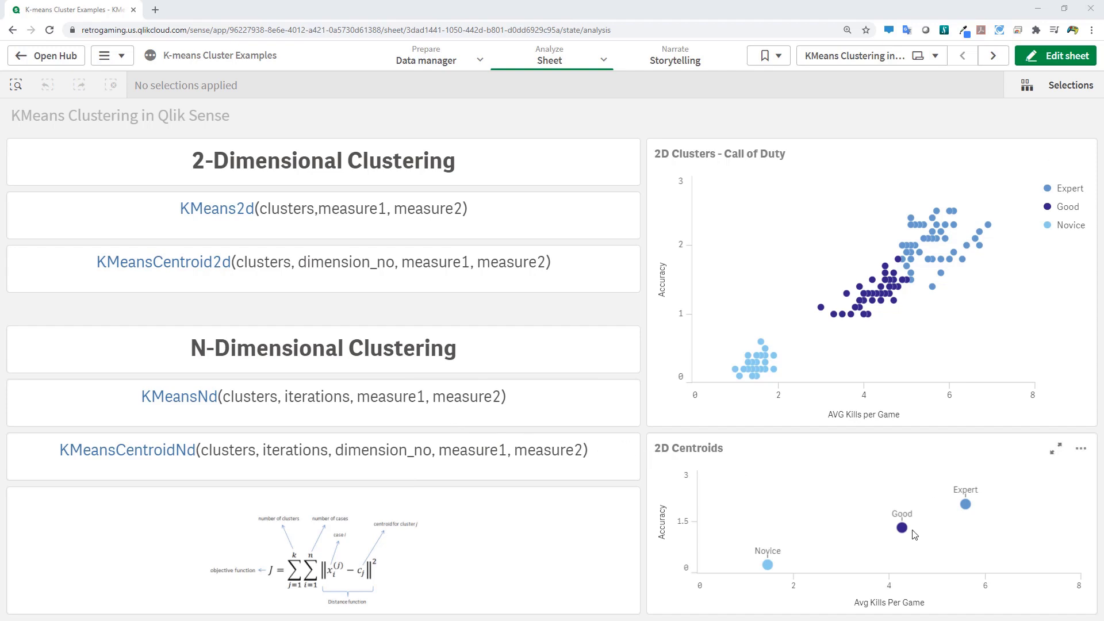
Inspect the Good centroid's details in 2D Centroids and zoom in on the Good cluster in the Call of Duty scatter plot.
mouse_move(903, 533)
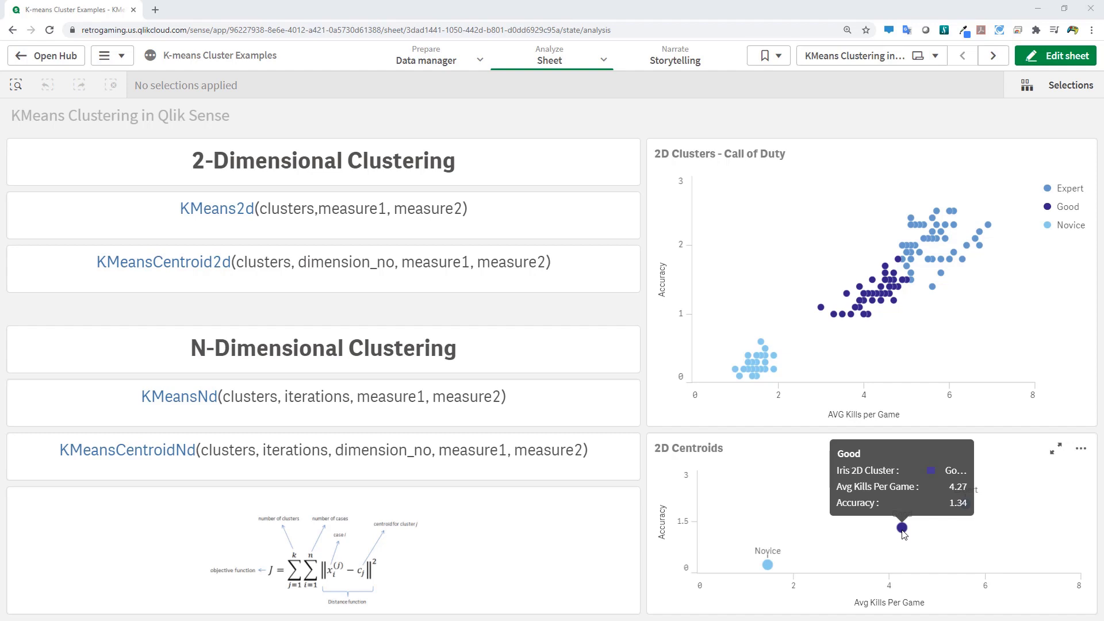
scroll(887, 297, up, 3)
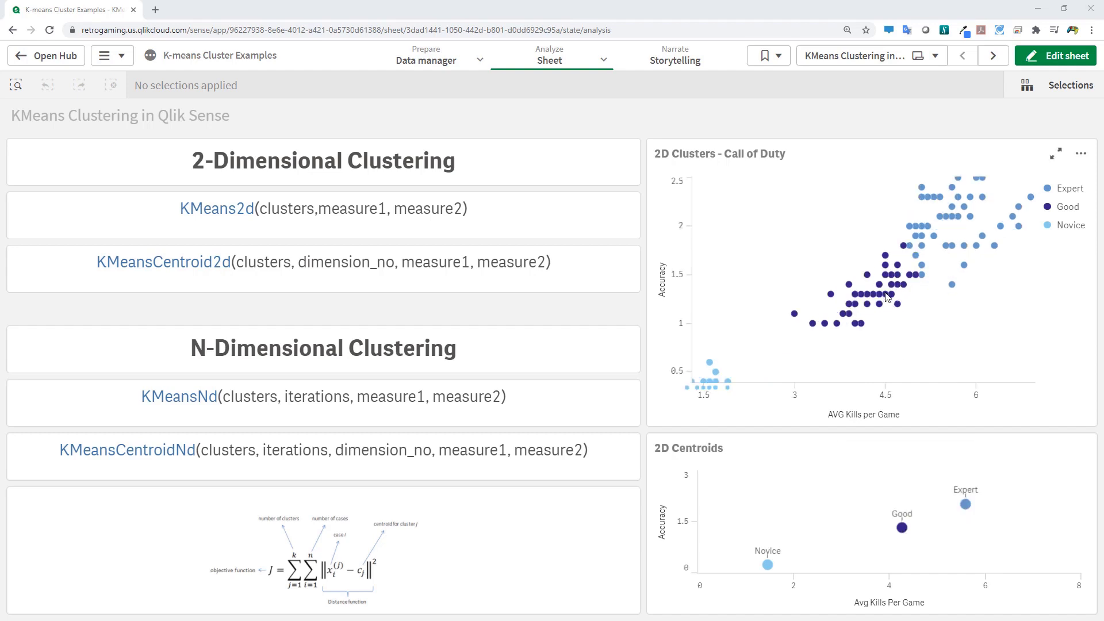
mouse_move(882, 285)
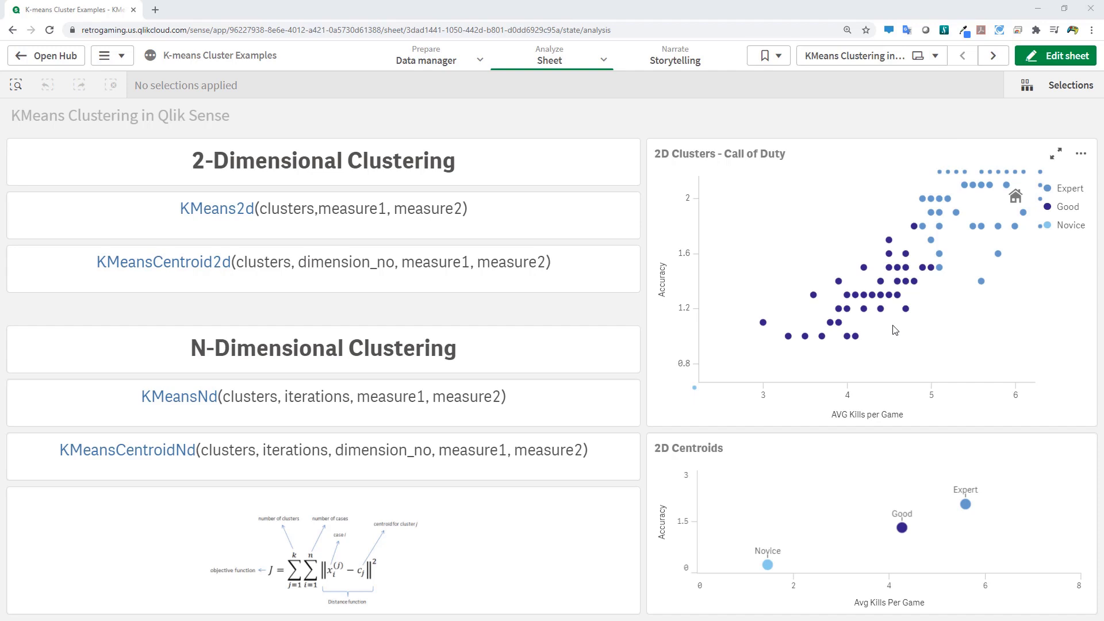
scroll(914, 336, down, 2)
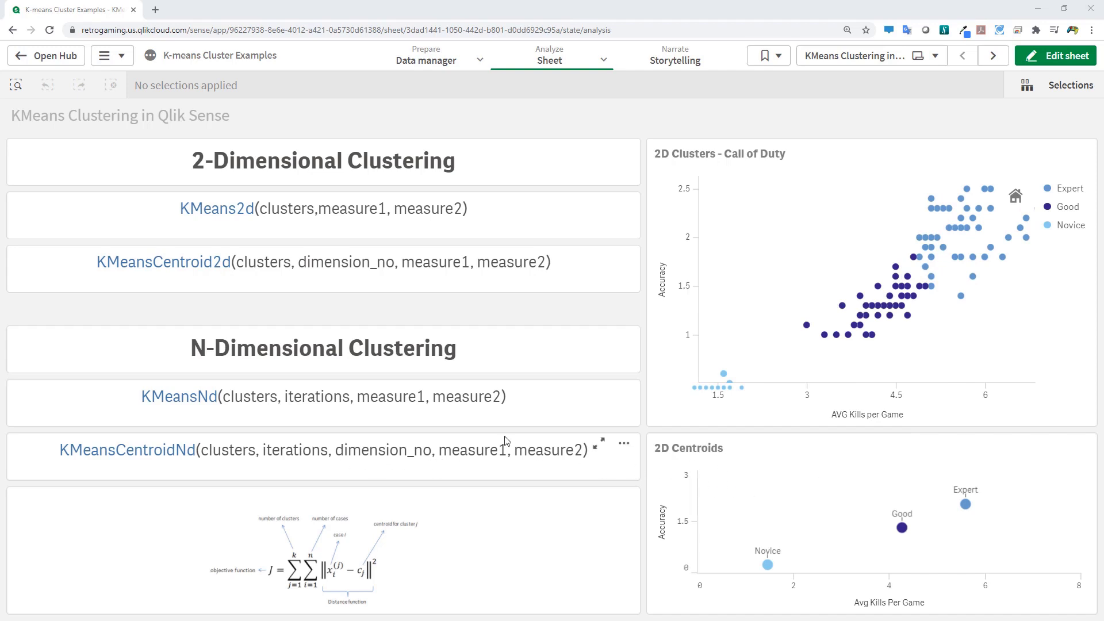
Put the KMeans Clustering sheet in edit mode and review the 2D Clusters - Call of Duty chart's axis measure expressions.
click(1056, 56)
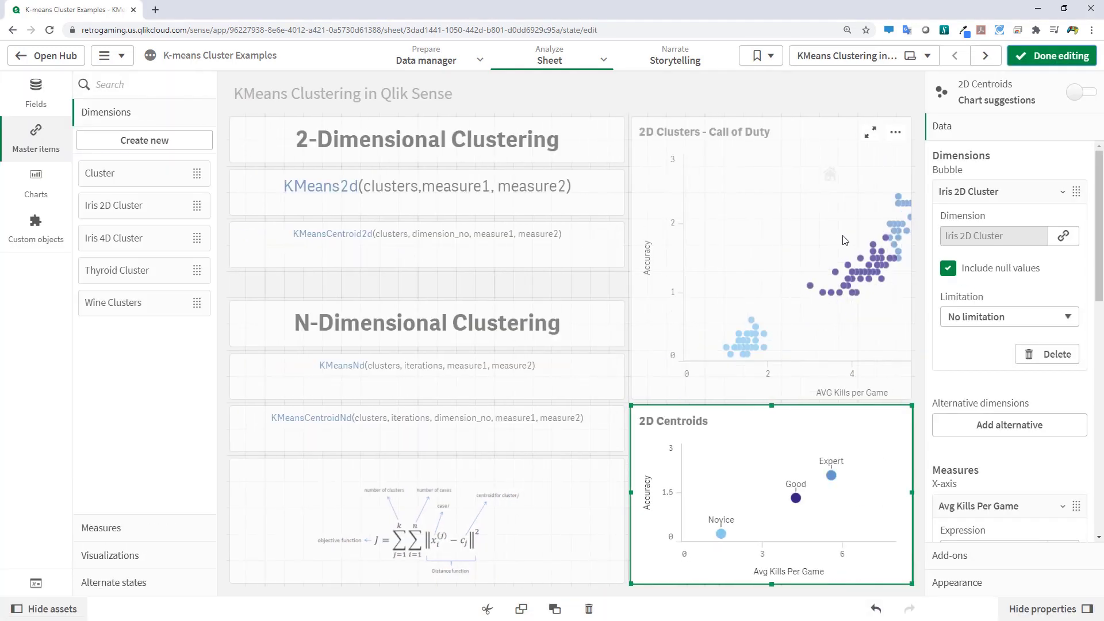
click(882, 246)
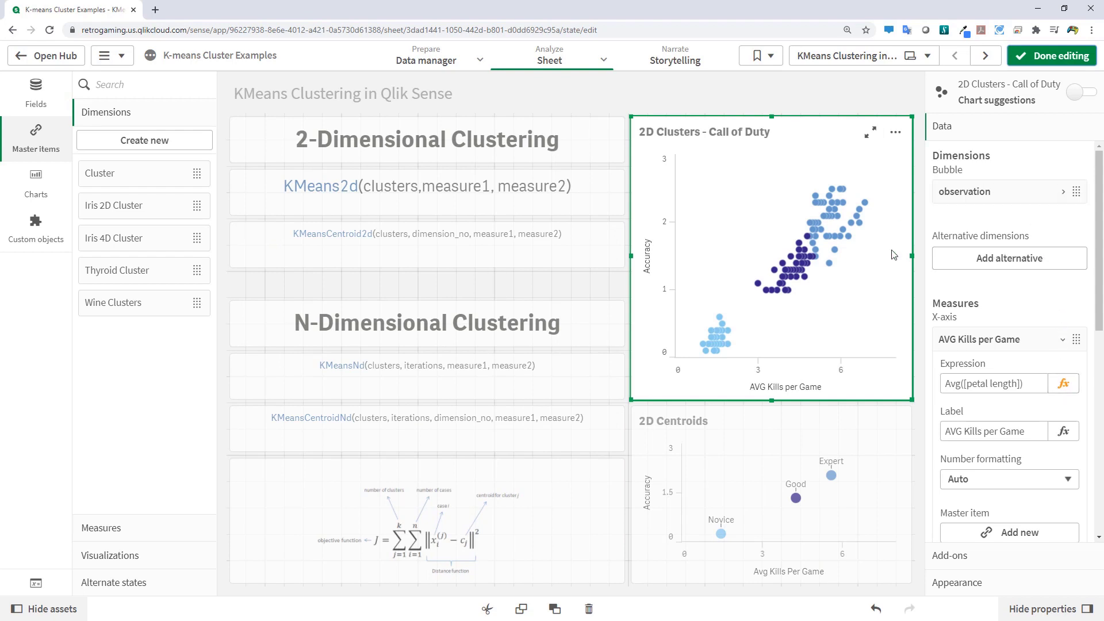
scroll(943, 313, down, 3)
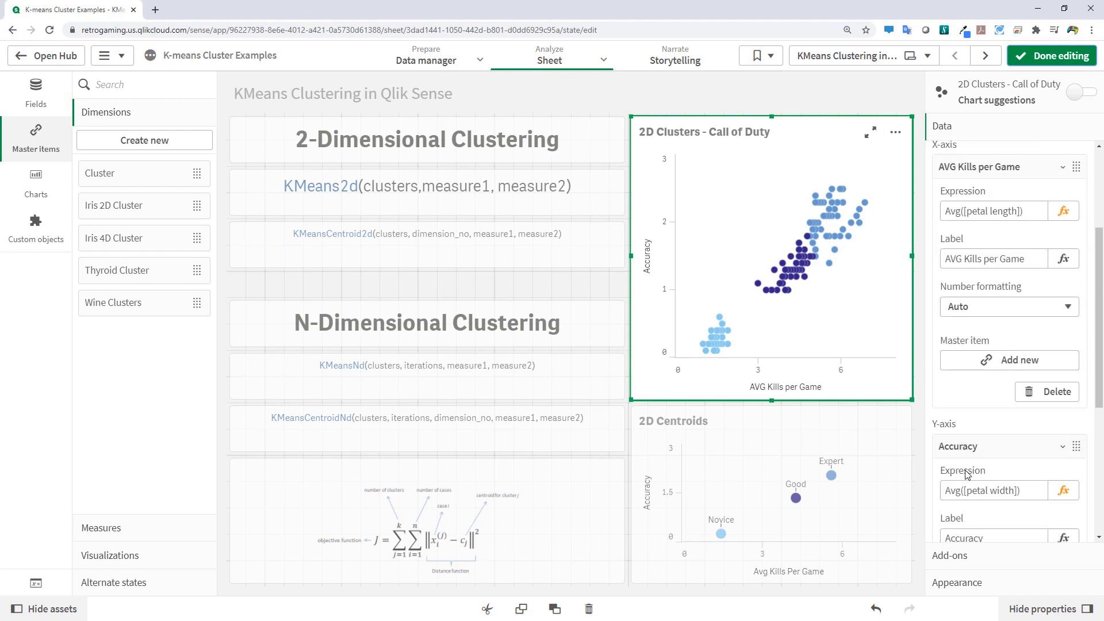
scroll(957, 446, down, 3)
Unlink the 2D Clusters chart's color dimension from the Iris 2D Cluster master dimension and open its expression in the expression editor.
click(957, 582)
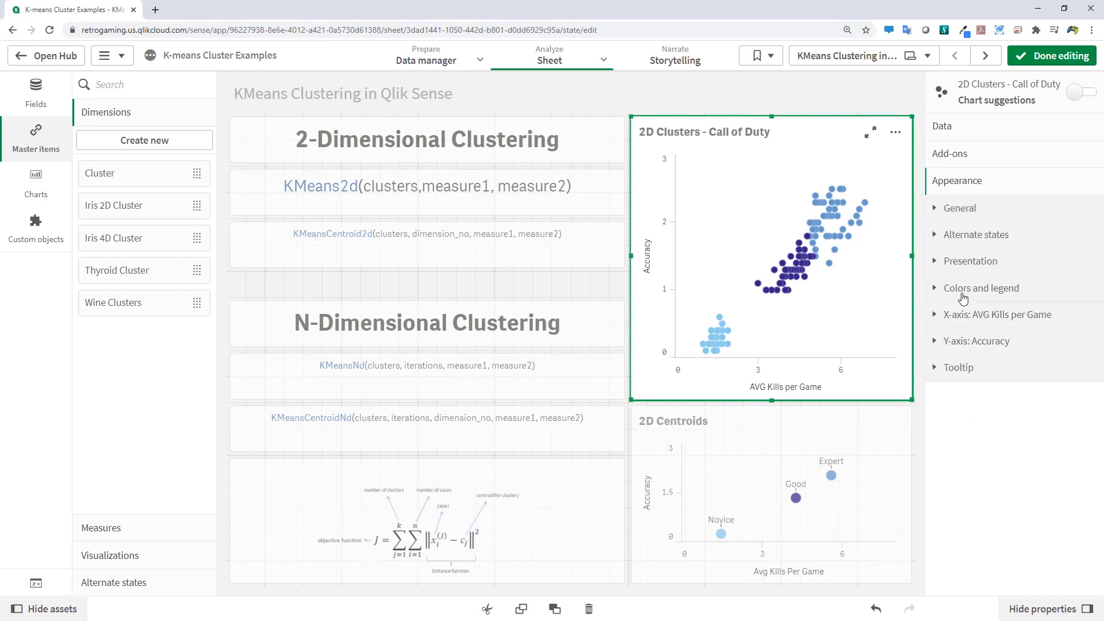
click(963, 291)
click(1038, 408)
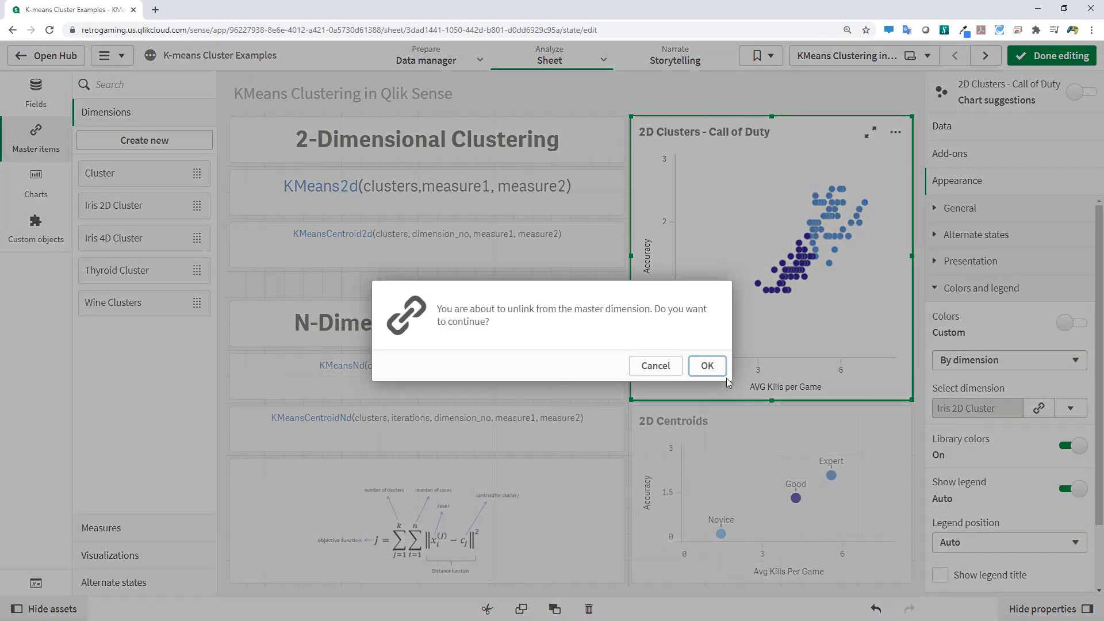
click(707, 366)
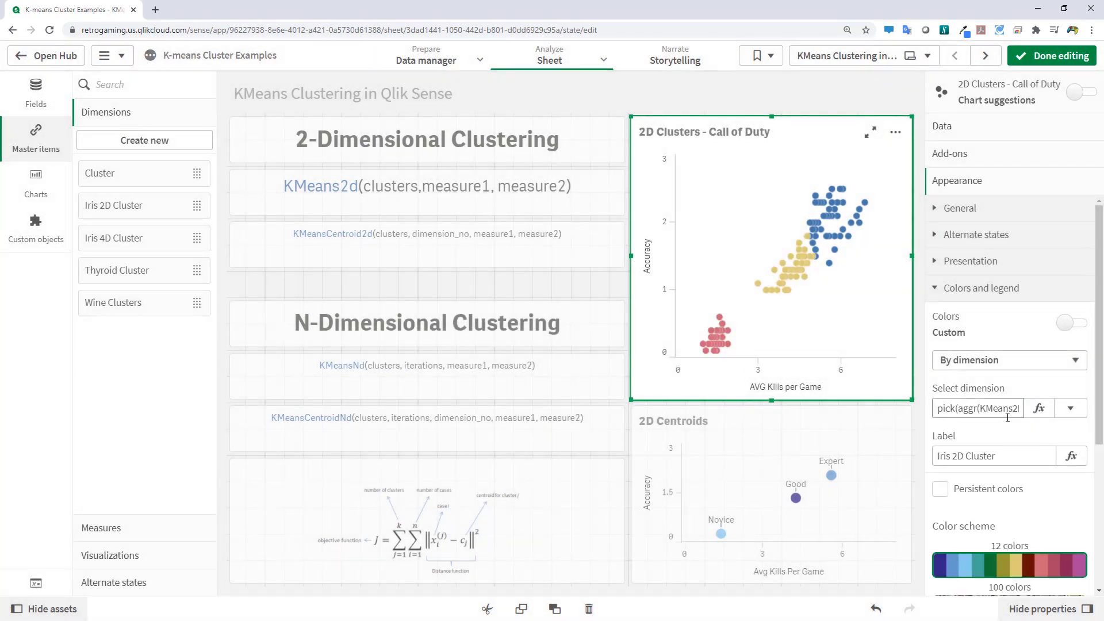
click(1037, 408)
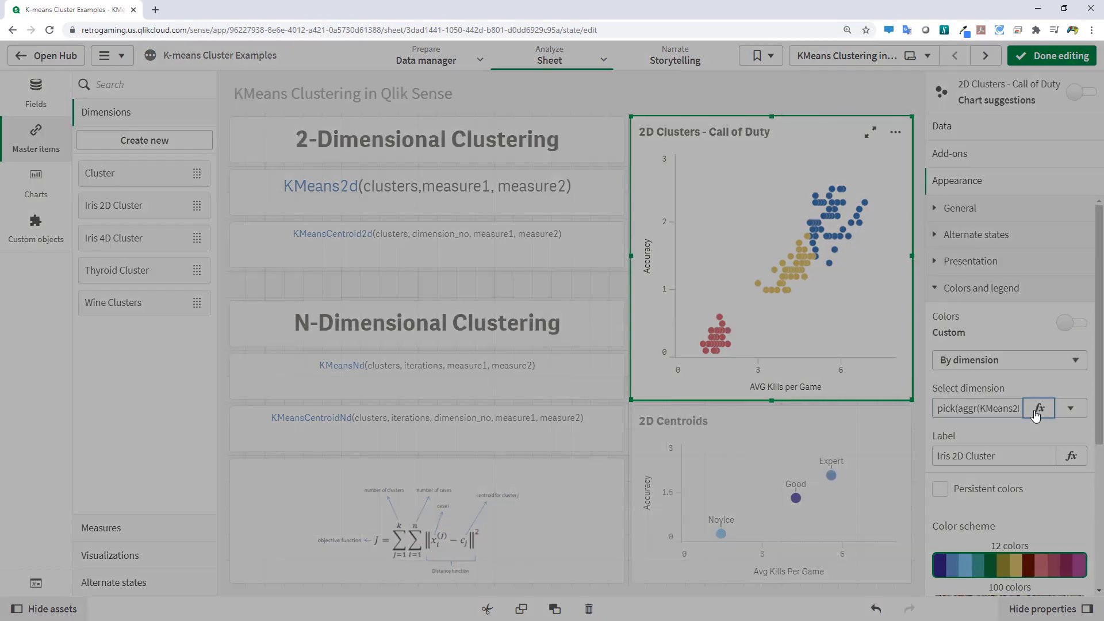